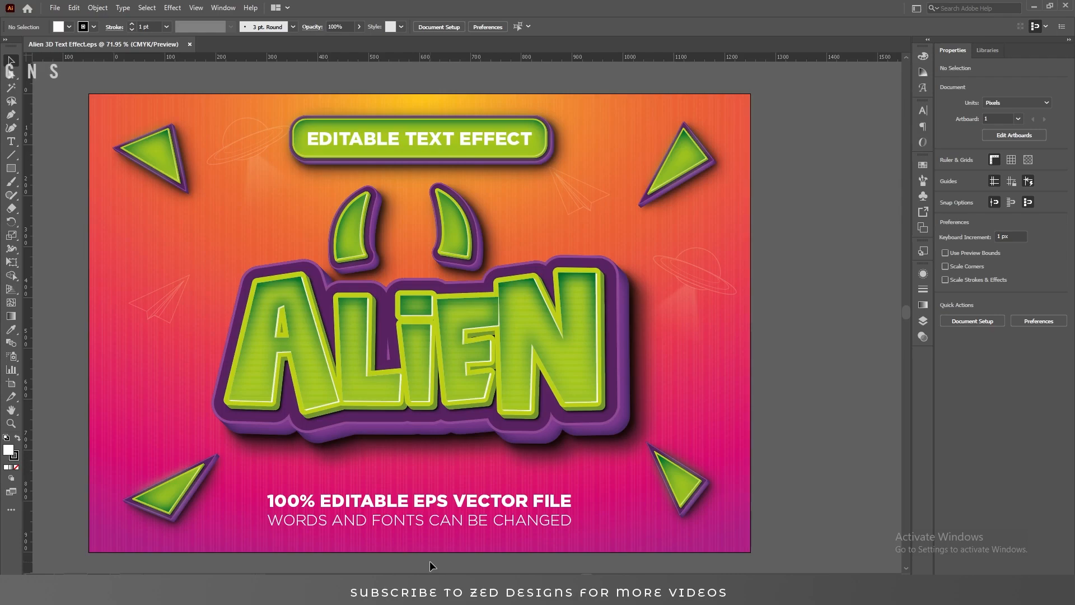
# Step: Delete the existing ALiEN lettering by targeting the unlocked Text Effect layer's artwork
pyautogui.click(923, 320)
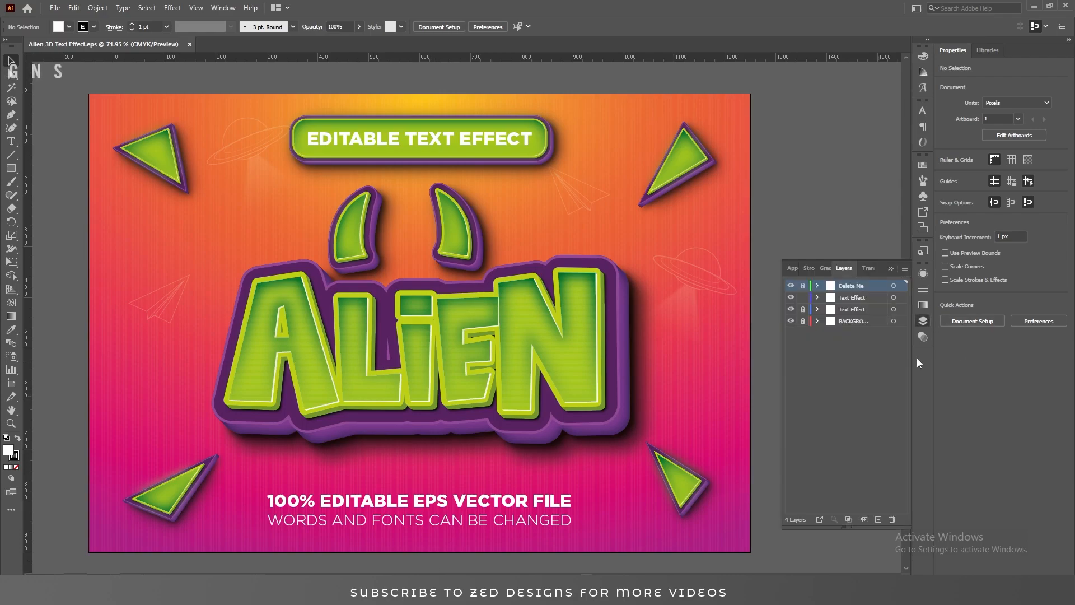
pyautogui.click(894, 298)
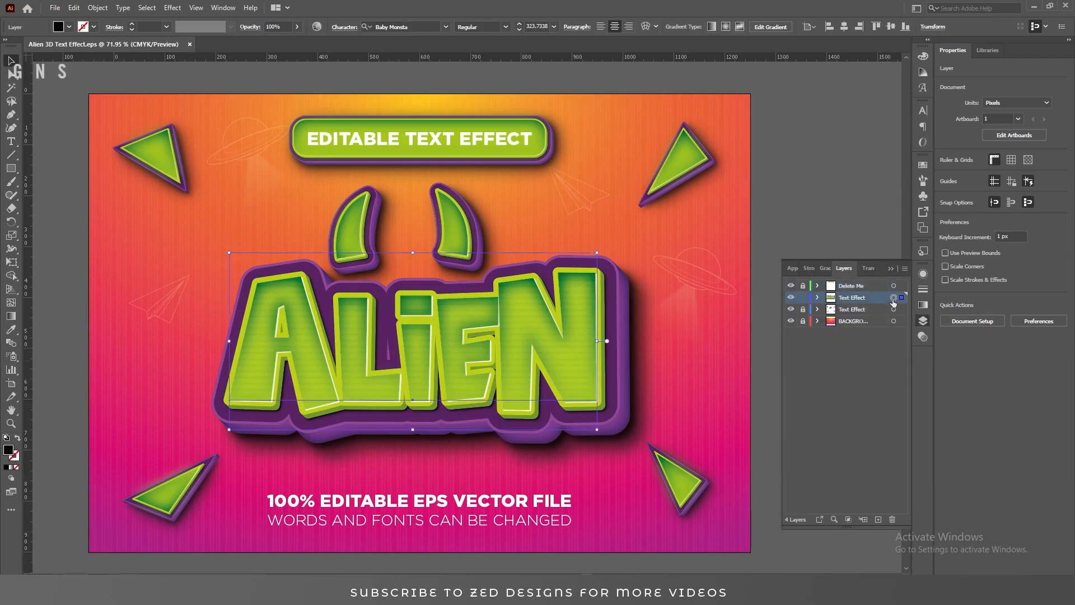
pyautogui.press('Delete')
pyautogui.click(891, 268)
# Step: Add a point text reading ALIEN in the empty middle area of the artboard
pyautogui.press('t')
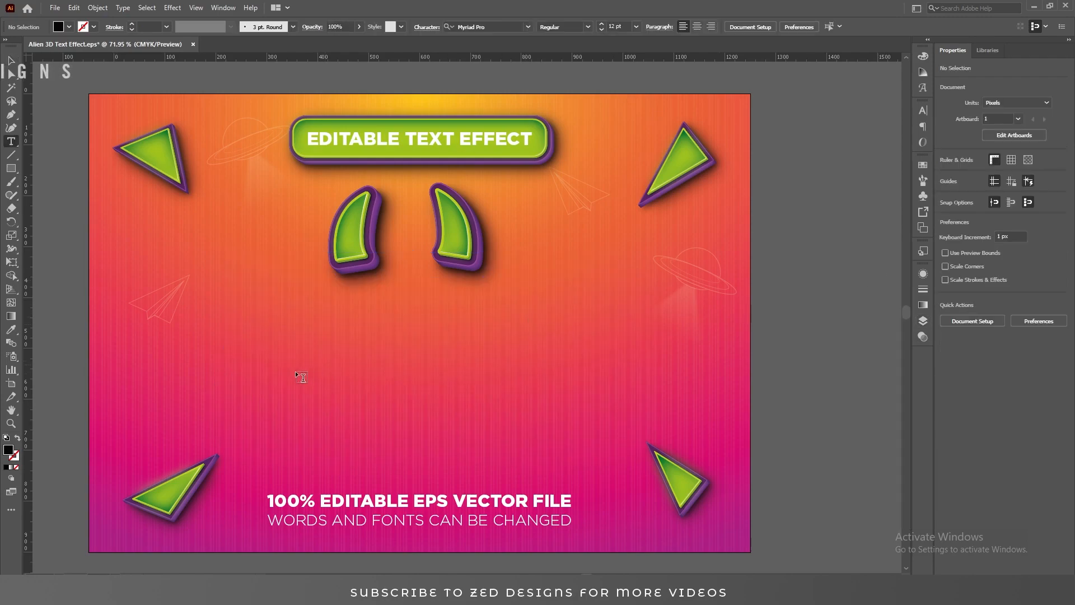
pyautogui.click(269, 372)
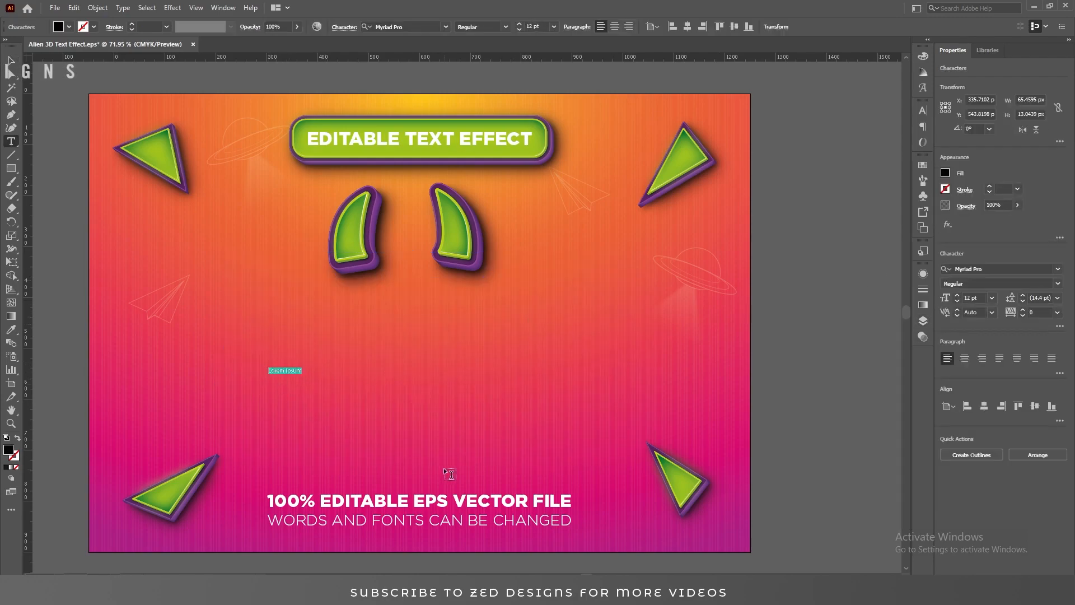
pyautogui.write('ALIEN')
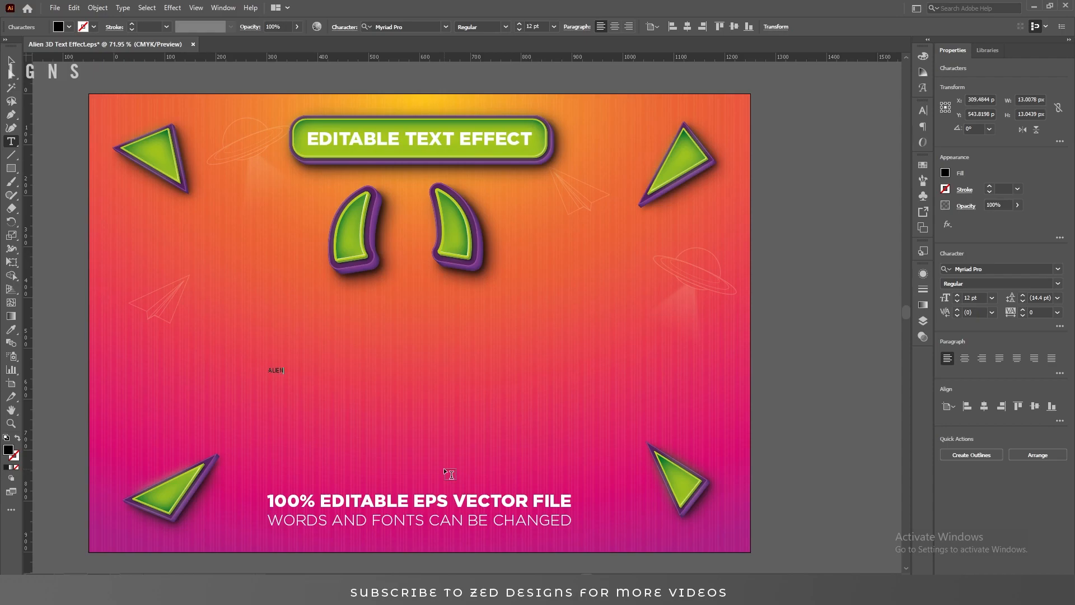
pyautogui.click(11, 61)
# Step: Set the ALIEN text to the Baby Monsta font at 325 pt
pyautogui.click(401, 26)
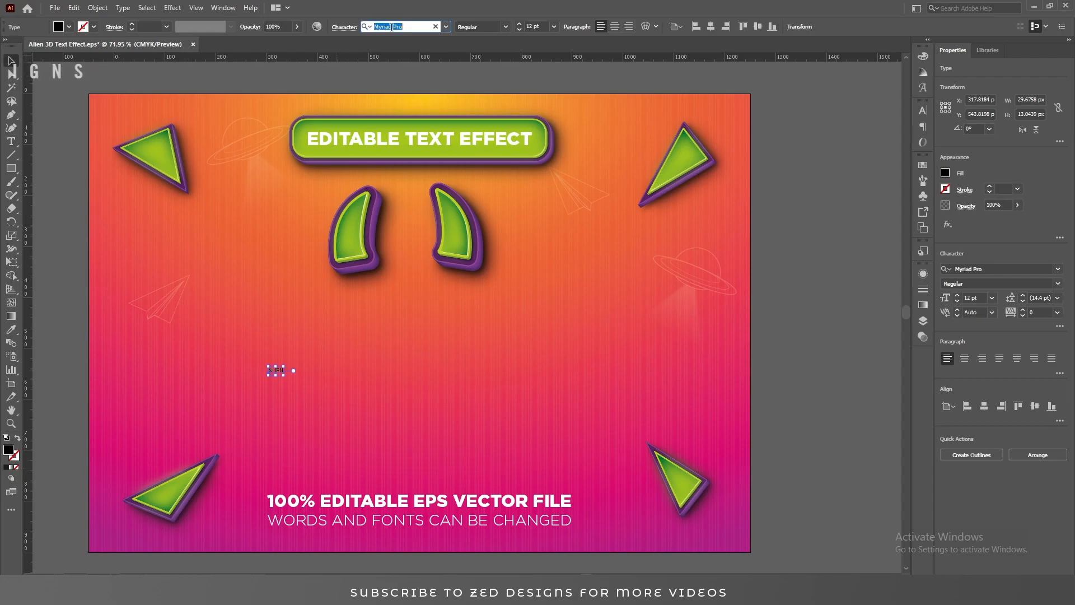
pyautogui.write('BABY')
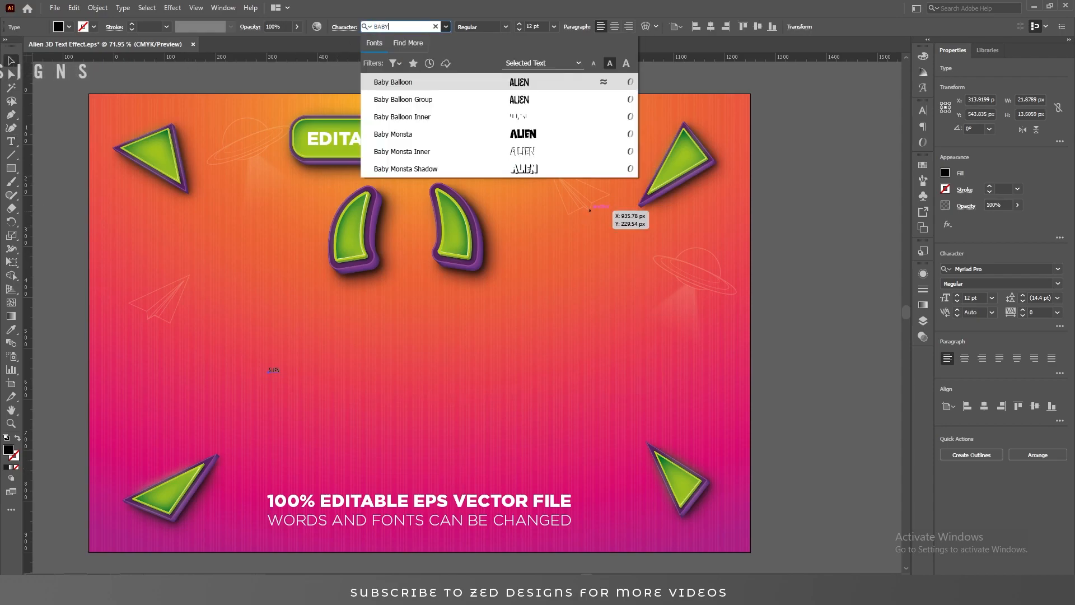
pyautogui.click(521, 134)
pyautogui.press('Tab')
pyautogui.press('Tab')
pyautogui.write('325')
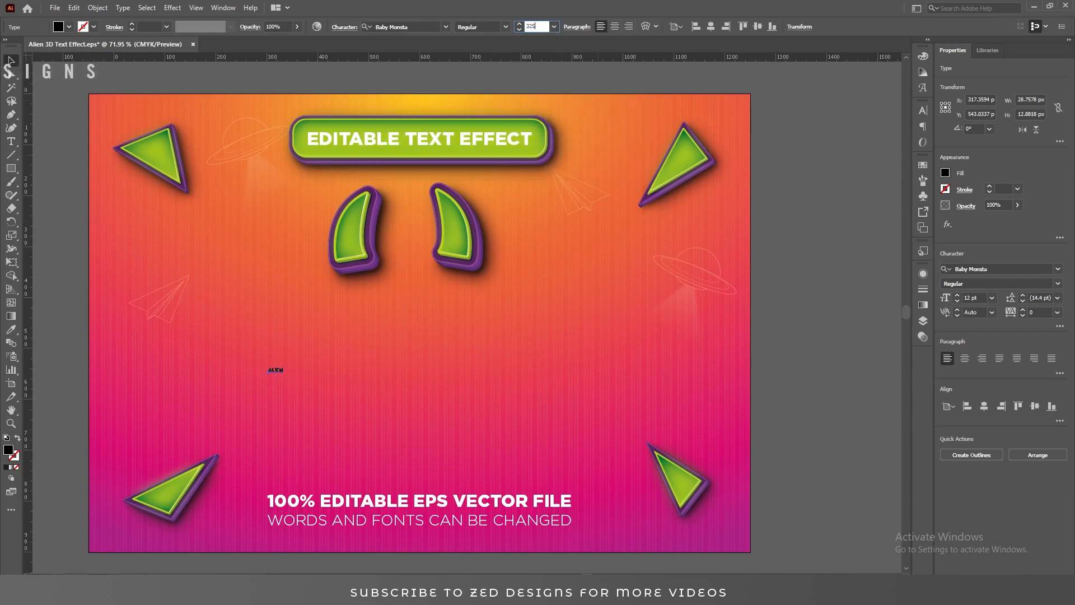
pyautogui.press('Return')
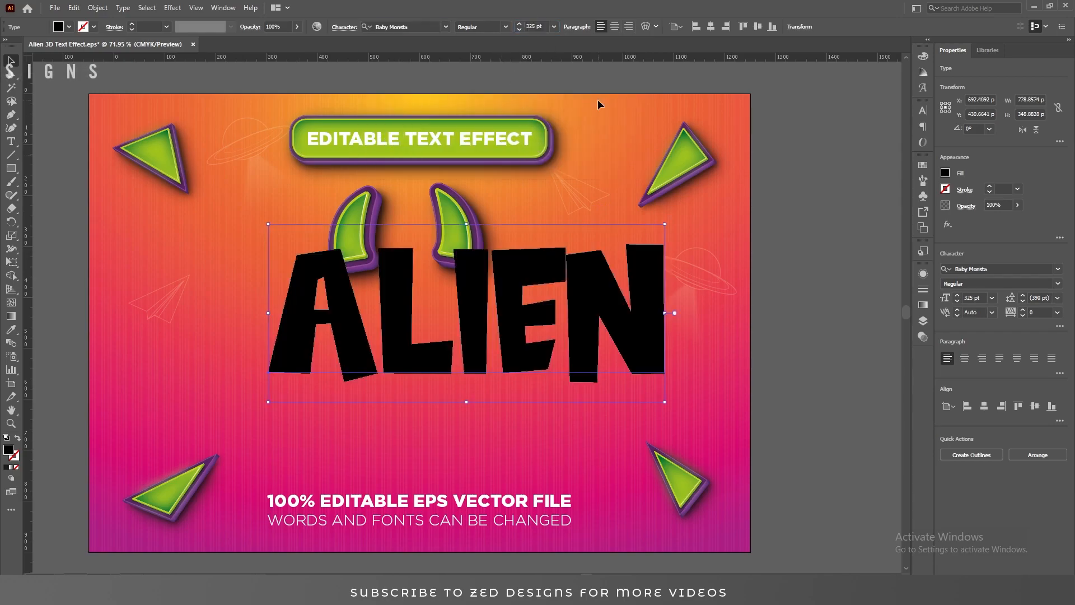
# Step: Center the text's paragraph alignment and center the text horizontally and vertically on the artboard
pyautogui.click(614, 26)
pyautogui.click(710, 26)
pyautogui.click(743, 27)
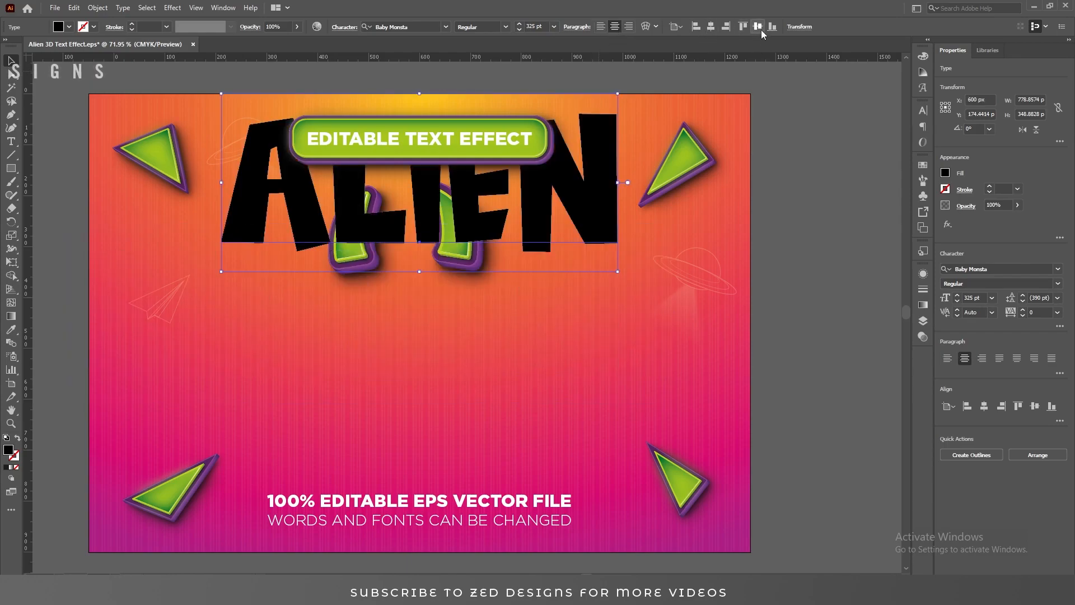
pyautogui.click(758, 26)
pyautogui.click(808, 305)
# Step: Replace the middle letters LIE with their smaller lowercase forms so the word reads ALiEN
pyautogui.doubleClick(461, 328)
pyautogui.moveTo(344, 307); pyautogui.dragTo(510, 311)
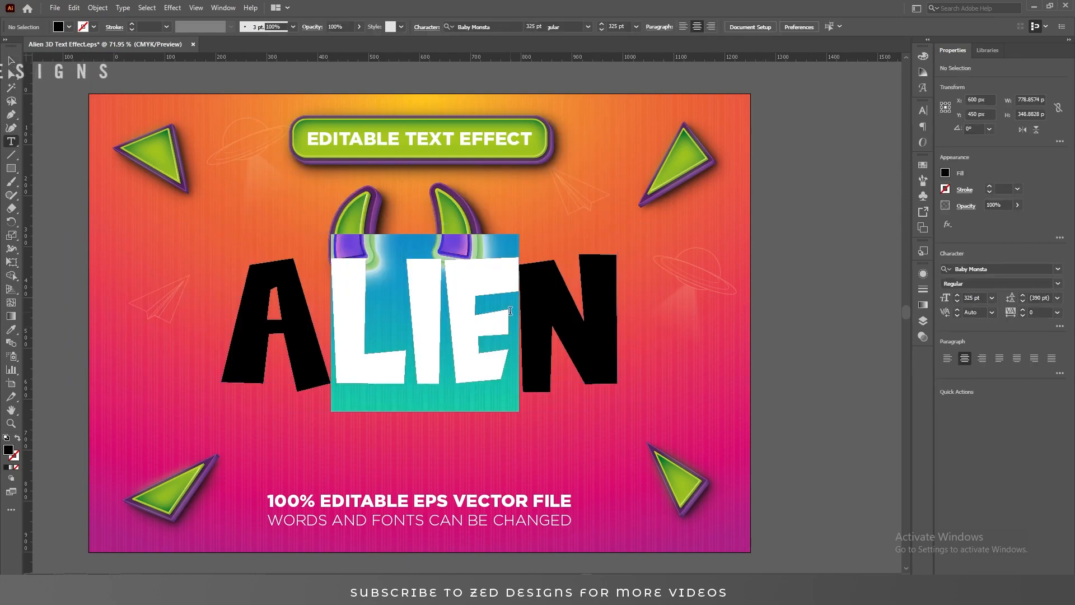
pyautogui.press('BackSpace')
pyautogui.write('IEN')
pyautogui.press('BackSpace')
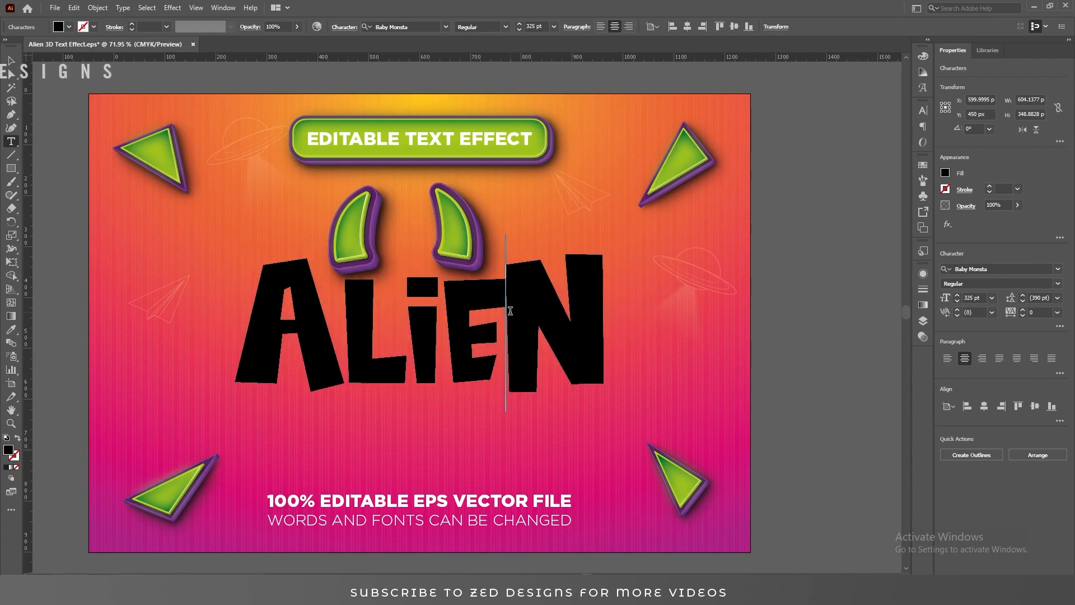
# Step: Move the ALiEN text straight down to Y 525 px and remove its fill color
pyautogui.click(12, 60)
pyautogui.moveTo(557, 311); pyautogui.dragTo(558, 347)
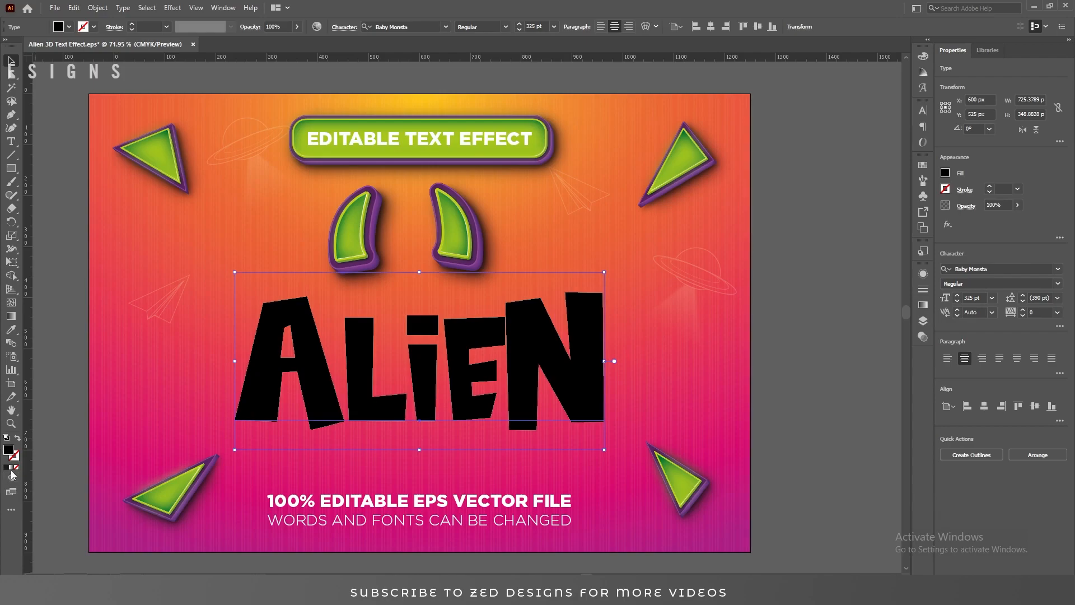
pyautogui.click(16, 468)
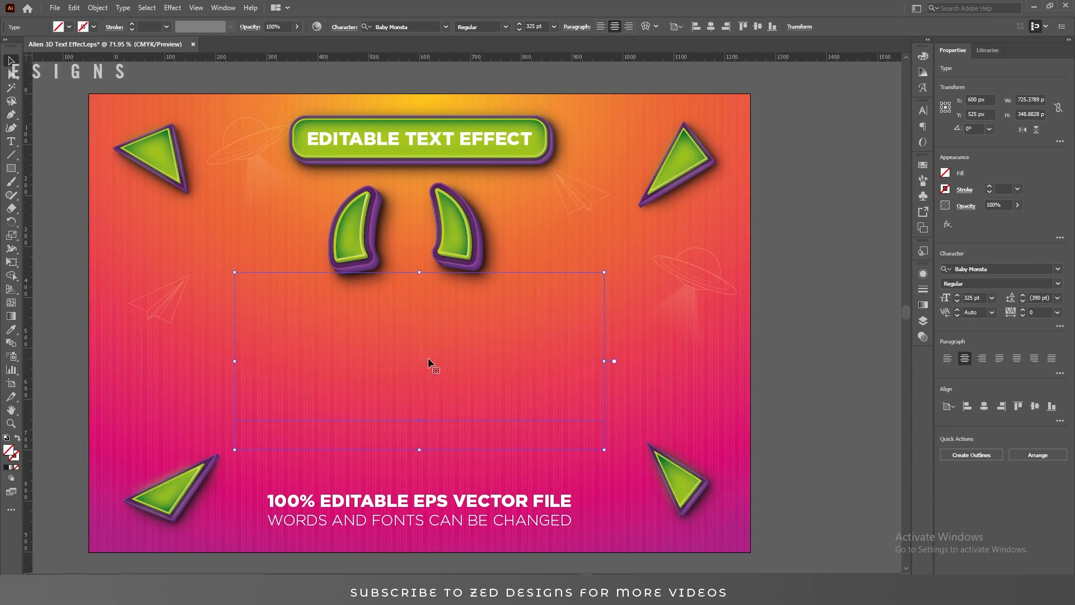
# Step: Add a new fill to the text's appearance and collapse the stroke and fill entries
pyautogui.click(923, 273)
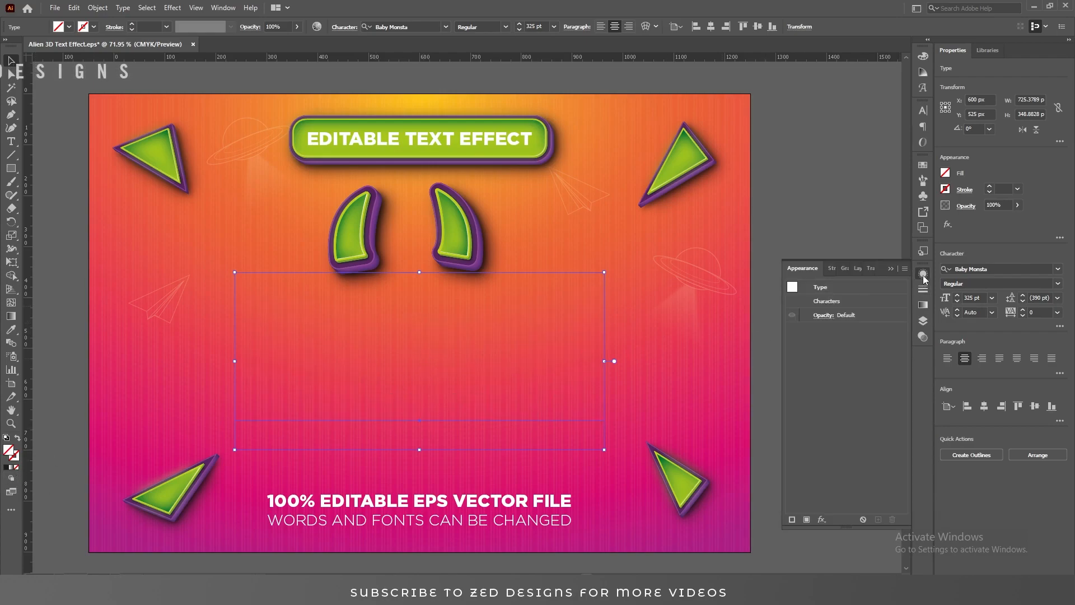
pyautogui.click(807, 520)
pyautogui.click(805, 330)
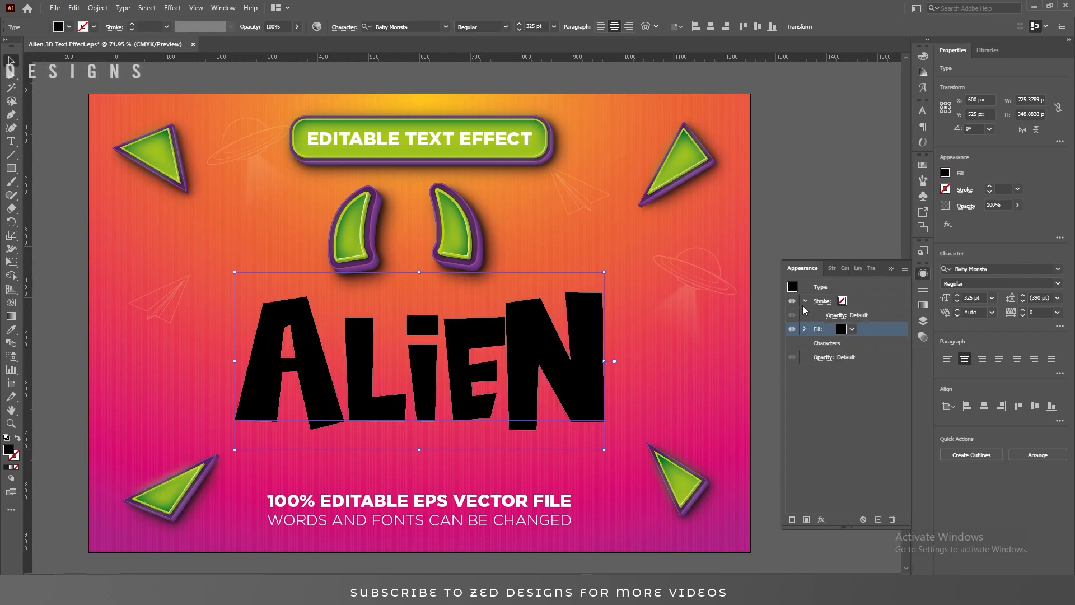
pyautogui.click(805, 301)
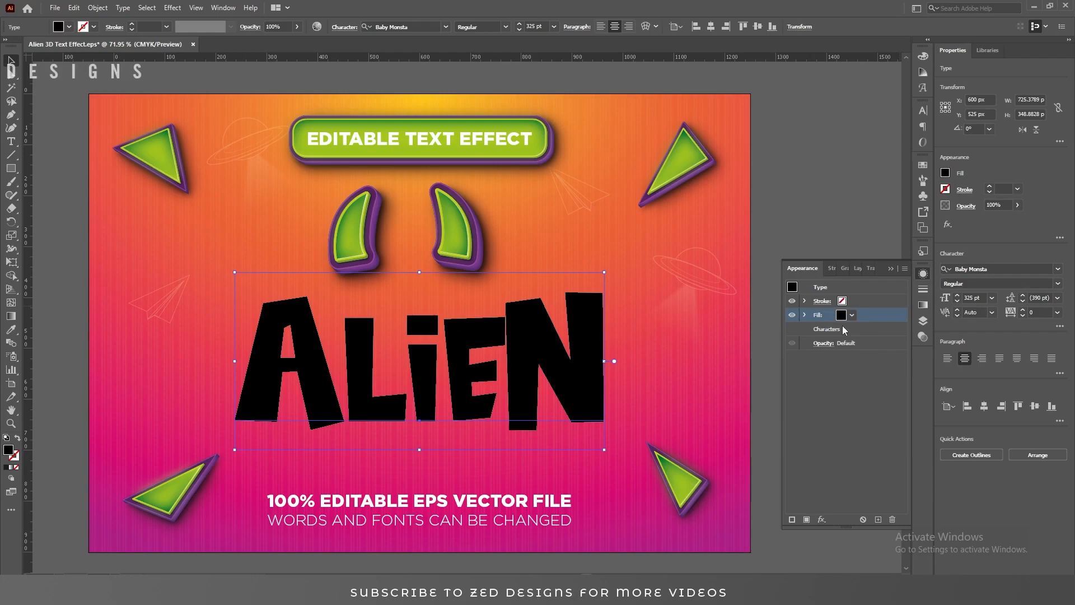
# Step: Apply a linear white-to-black gradient to the text's fill and set its angle to 90°
pyautogui.click(923, 305)
pyautogui.click(806, 288)
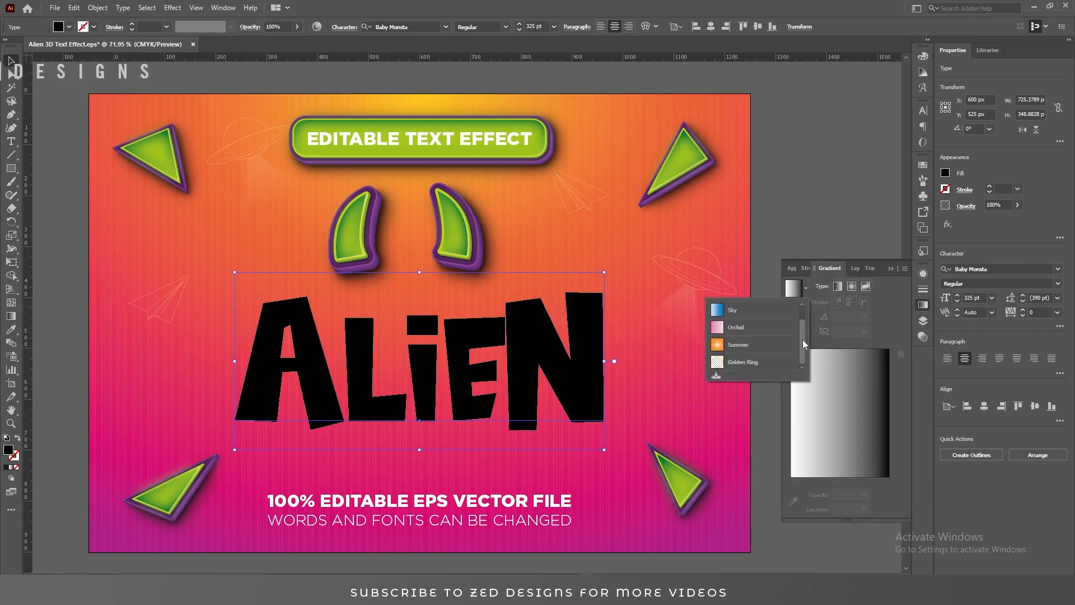
pyautogui.click(845, 358)
pyautogui.click(849, 356)
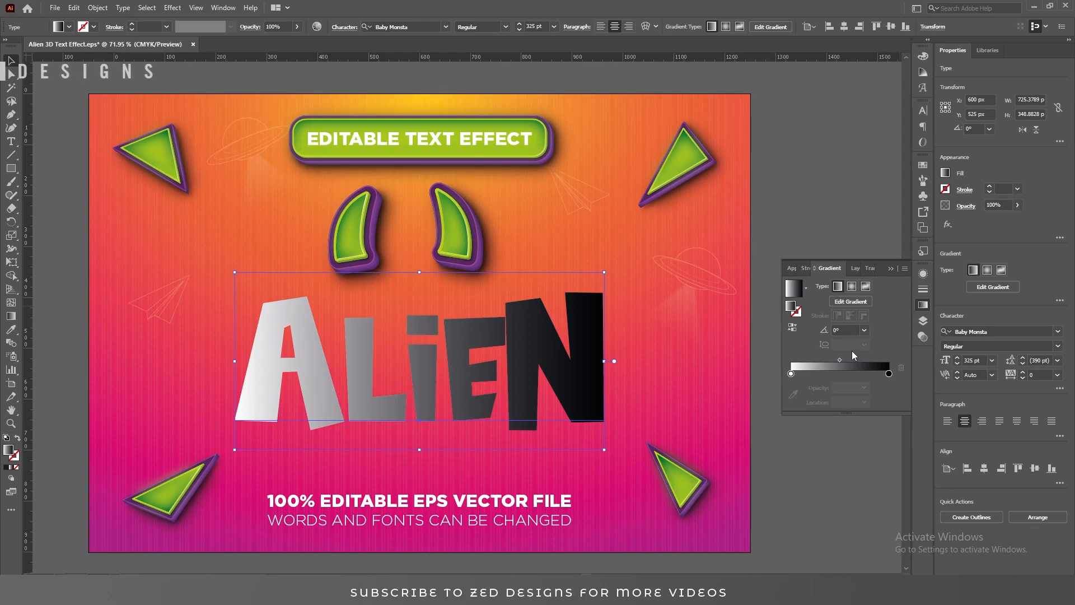
pyautogui.click(864, 330)
pyautogui.click(876, 391)
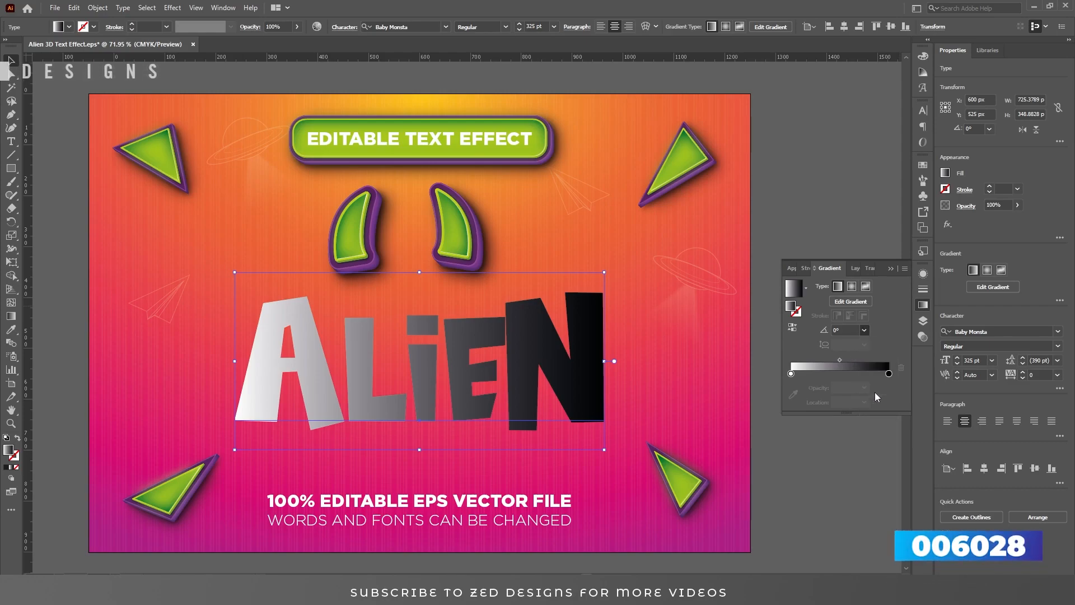
# Step: Set the color of the black gradient stop at 100% location to 006028
pyautogui.click(889, 373)
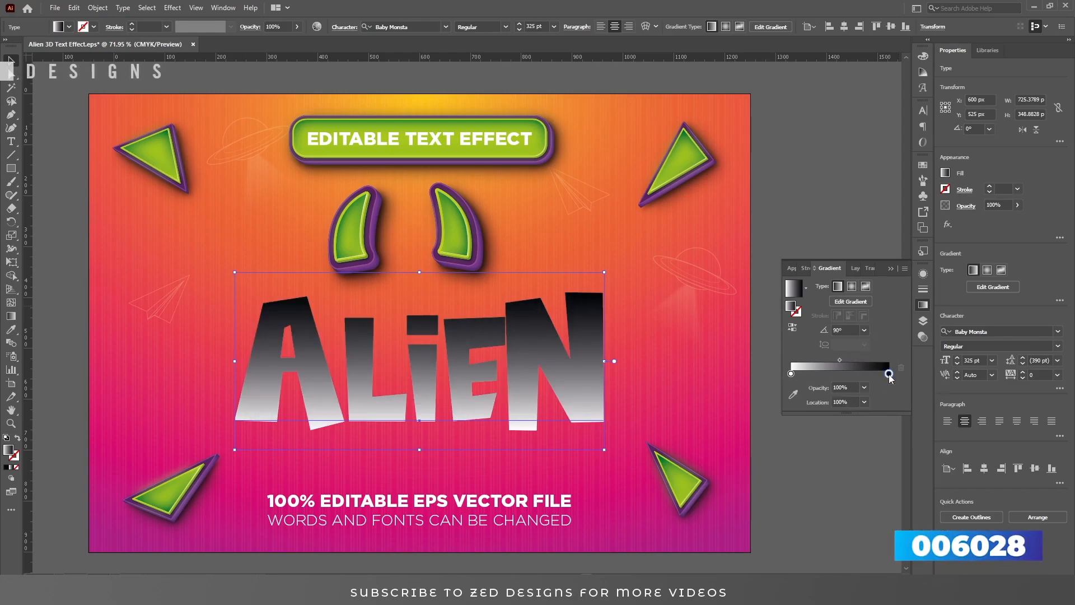
pyautogui.doubleClick(889, 374)
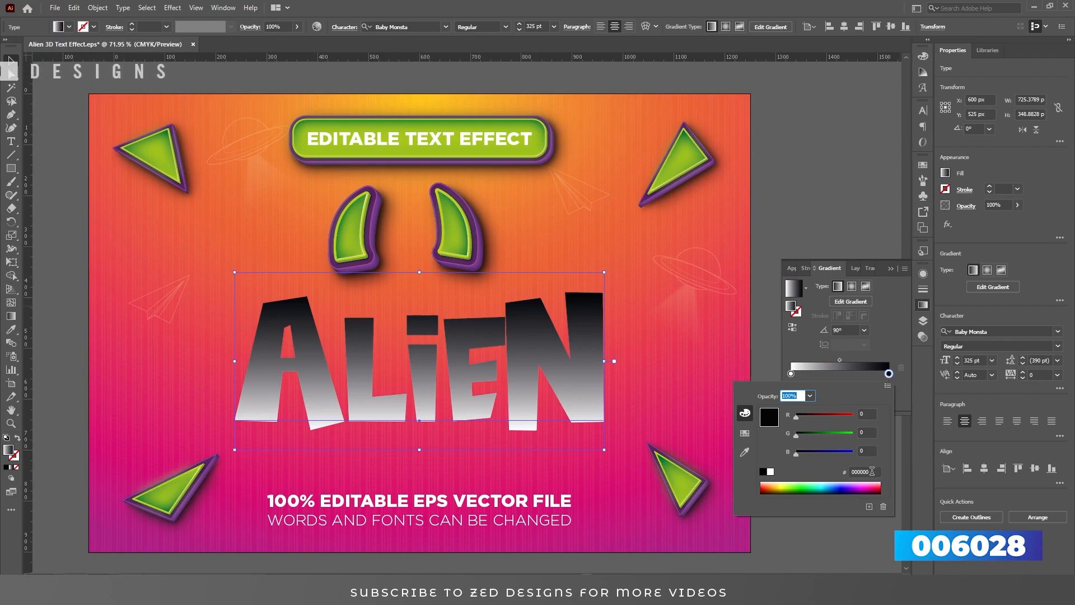
pyautogui.click(872, 471)
pyautogui.write('00')
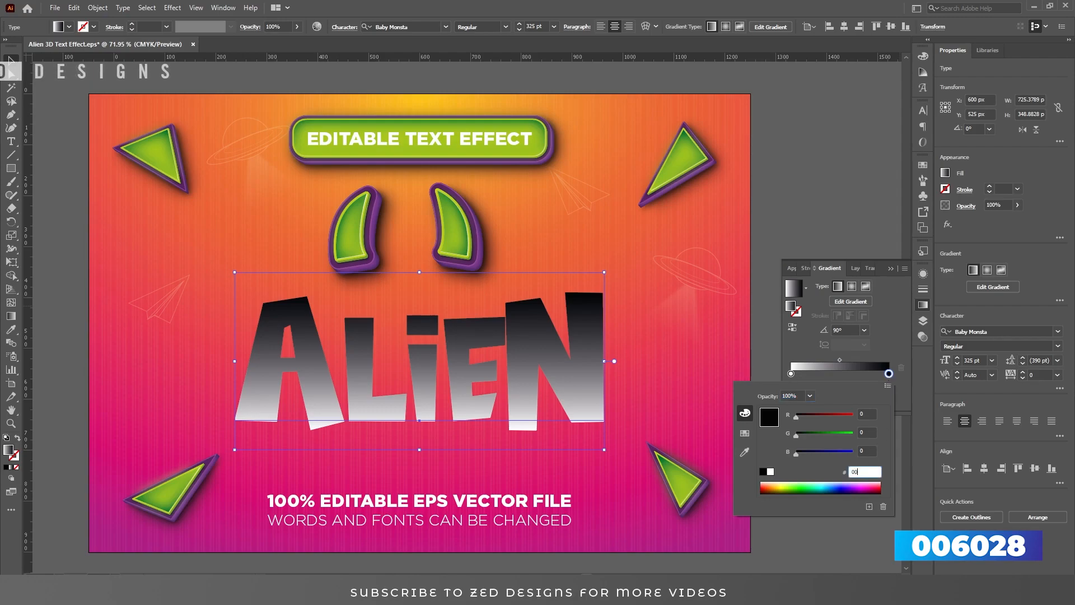
pyautogui.write('6028')
pyautogui.press('Return')
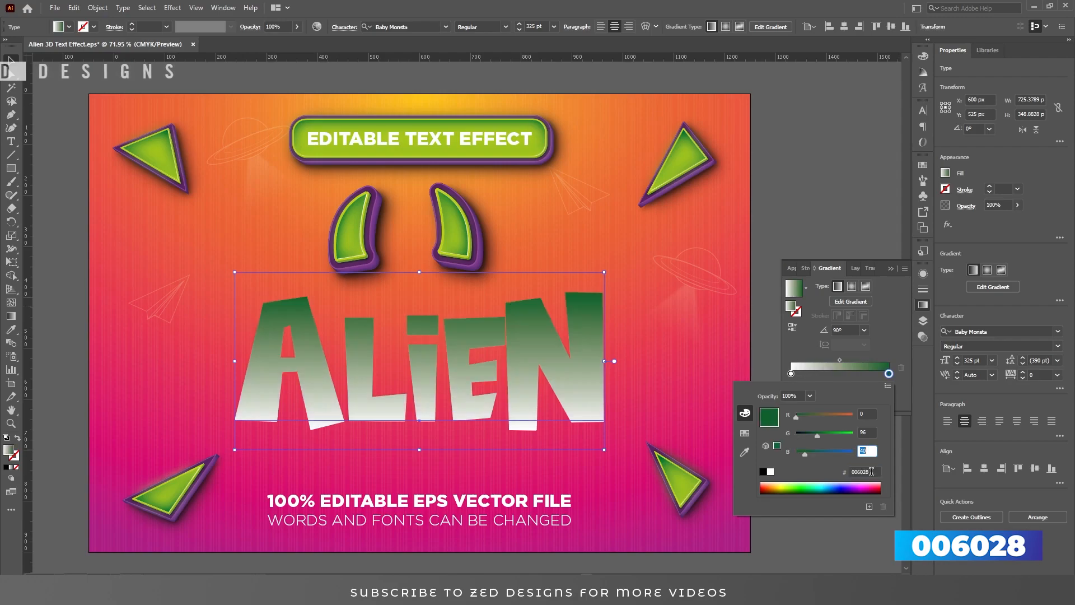
# Step: Set the color of the white gradient stop at 0% location to A6C71E
pyautogui.doubleClick(791, 373)
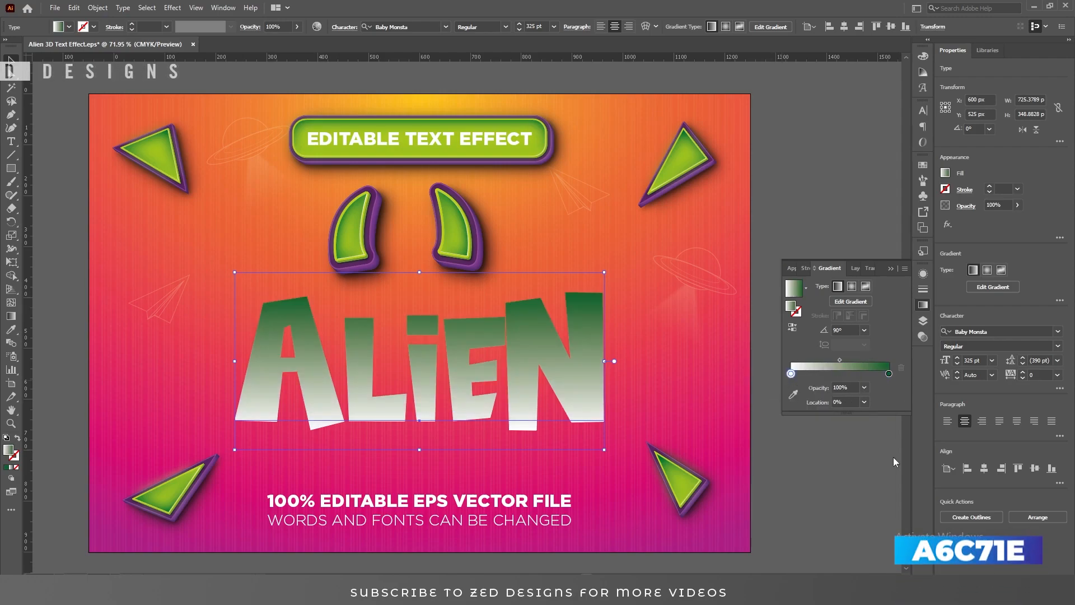
pyautogui.click(872, 471)
pyautogui.write('a6')
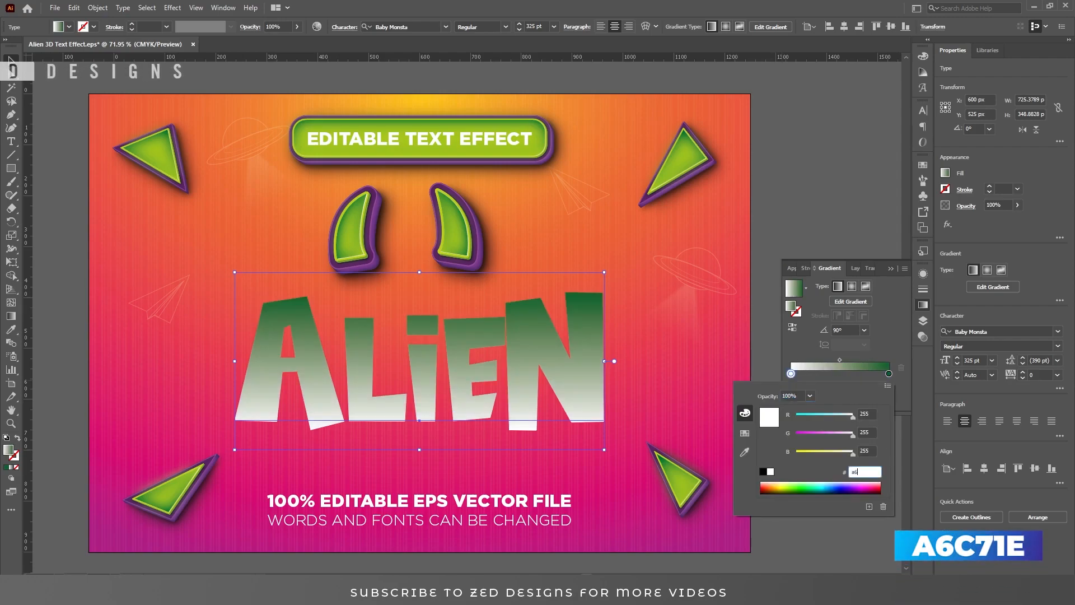
pyautogui.write('c71e')
pyautogui.press('Return')
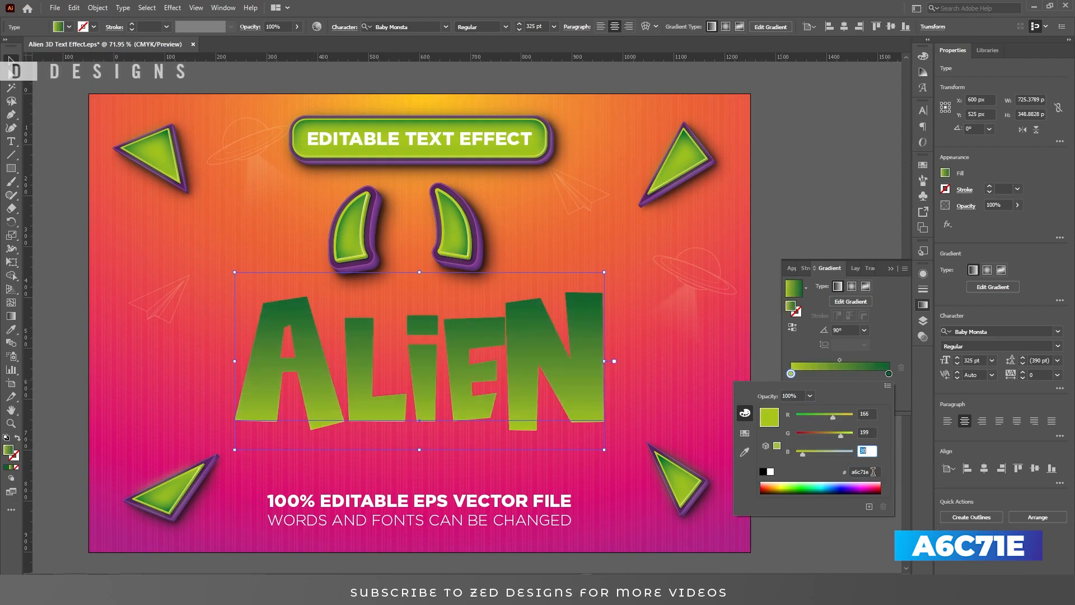
pyautogui.click(890, 317)
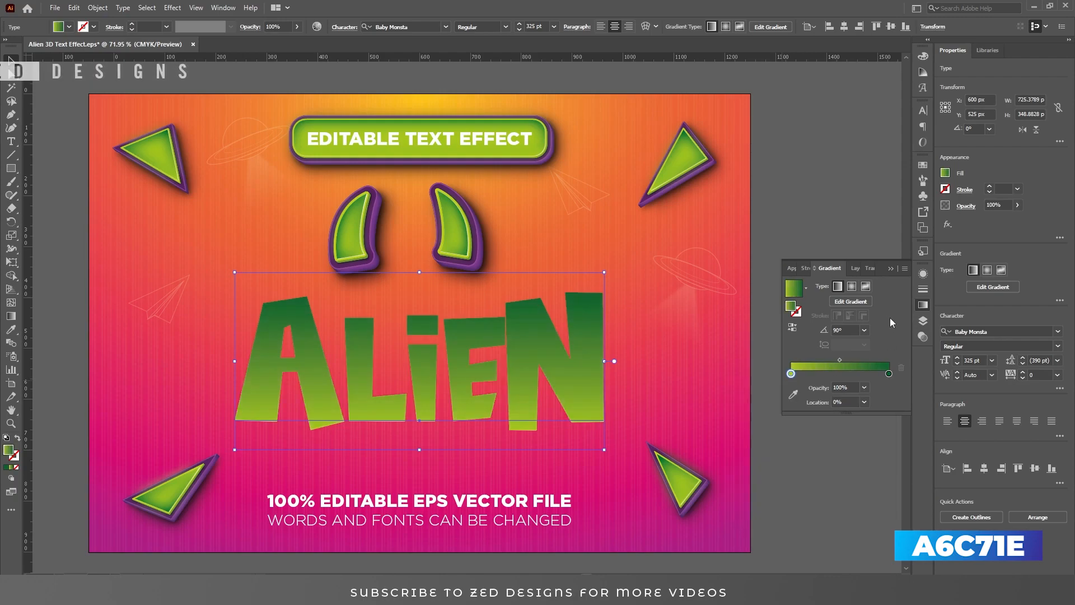
# Step: Duplicate the text's green gradient fill and change the lower copy's color to white
pyautogui.click(923, 320)
pyautogui.click(922, 273)
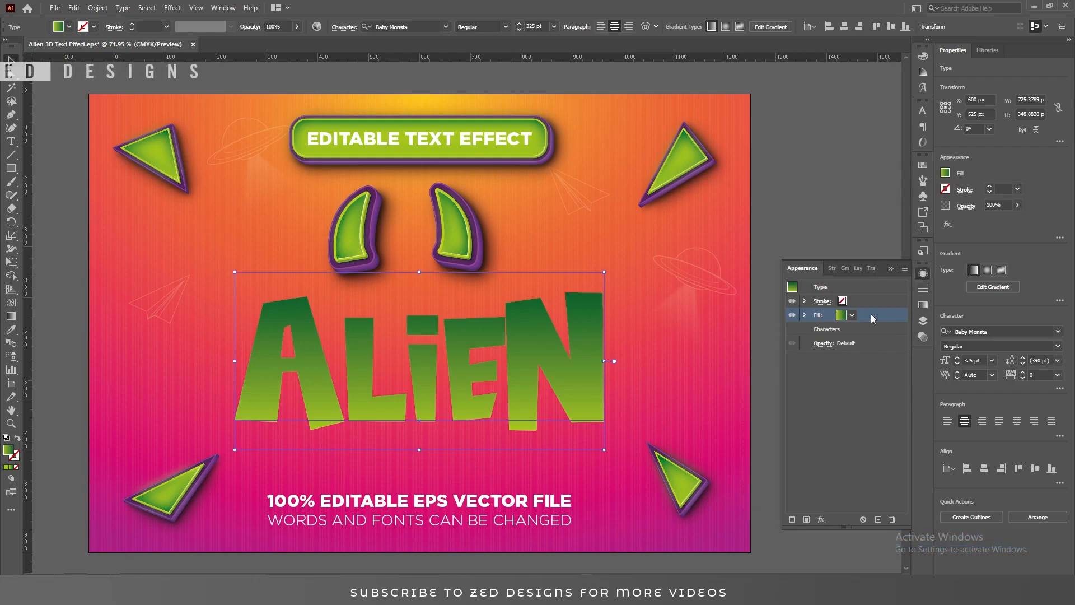
pyautogui.click(881, 518)
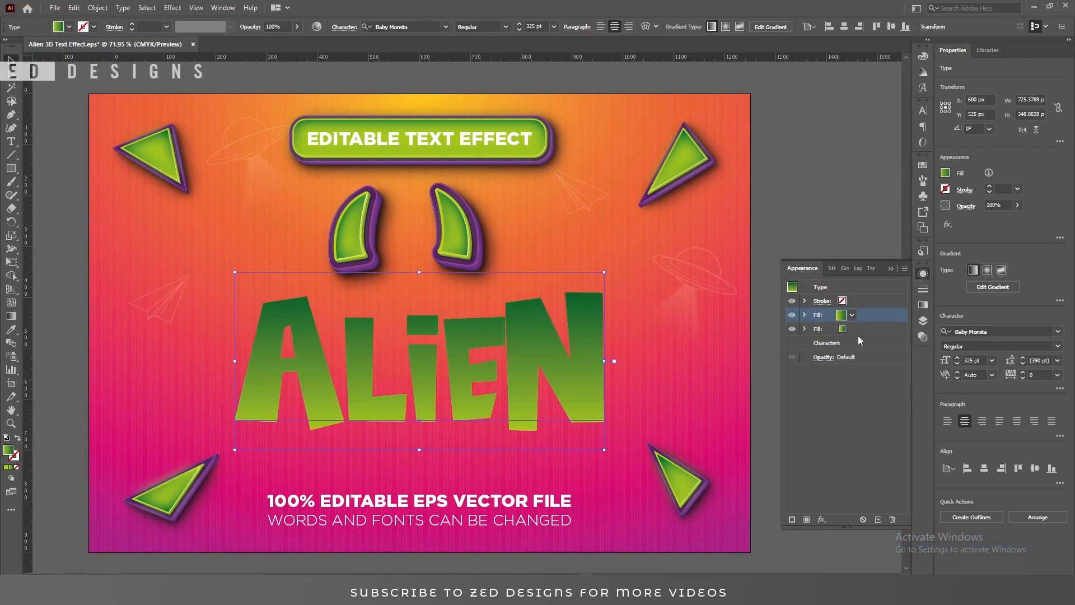
pyautogui.click(860, 331)
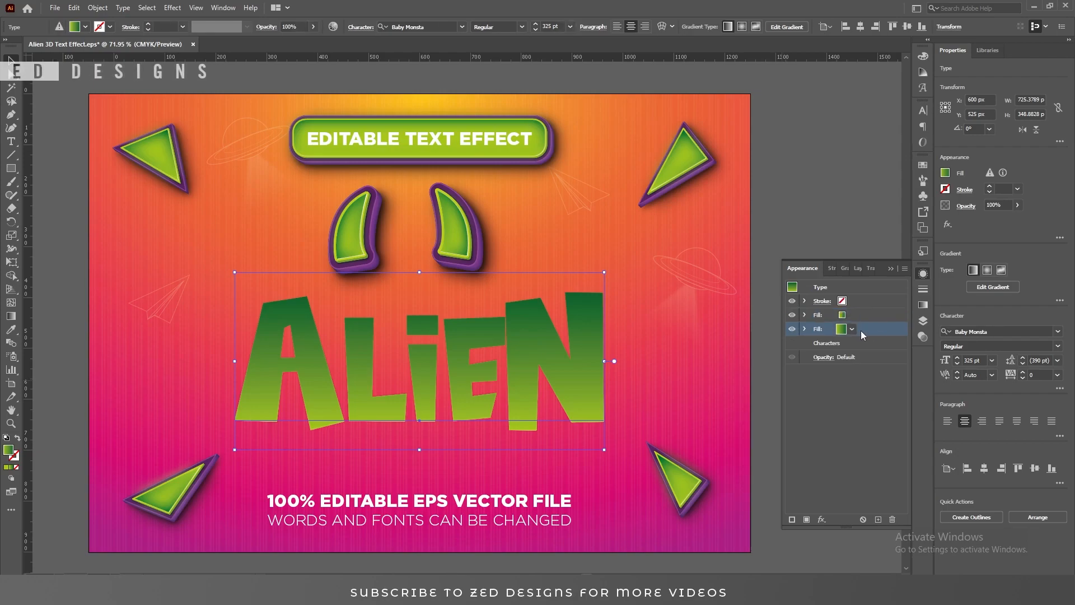
pyautogui.click(852, 328)
pyautogui.click(749, 349)
pyautogui.click(880, 326)
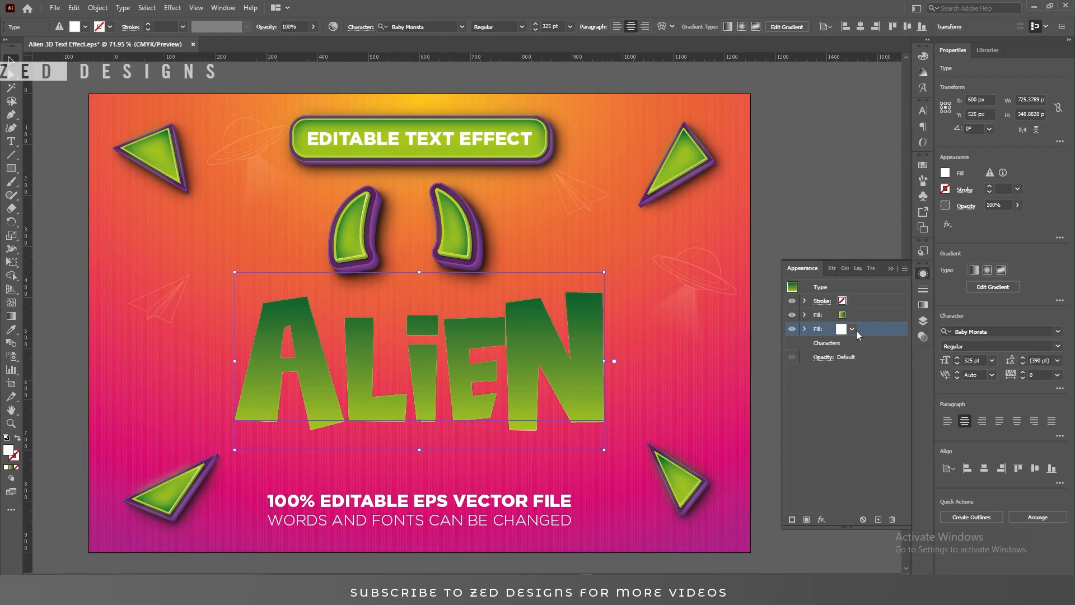
# Step: Add a Transform effect to the white fill that moves it 0.75 px horizontally and 0.75 px vertically
pyautogui.click(824, 519)
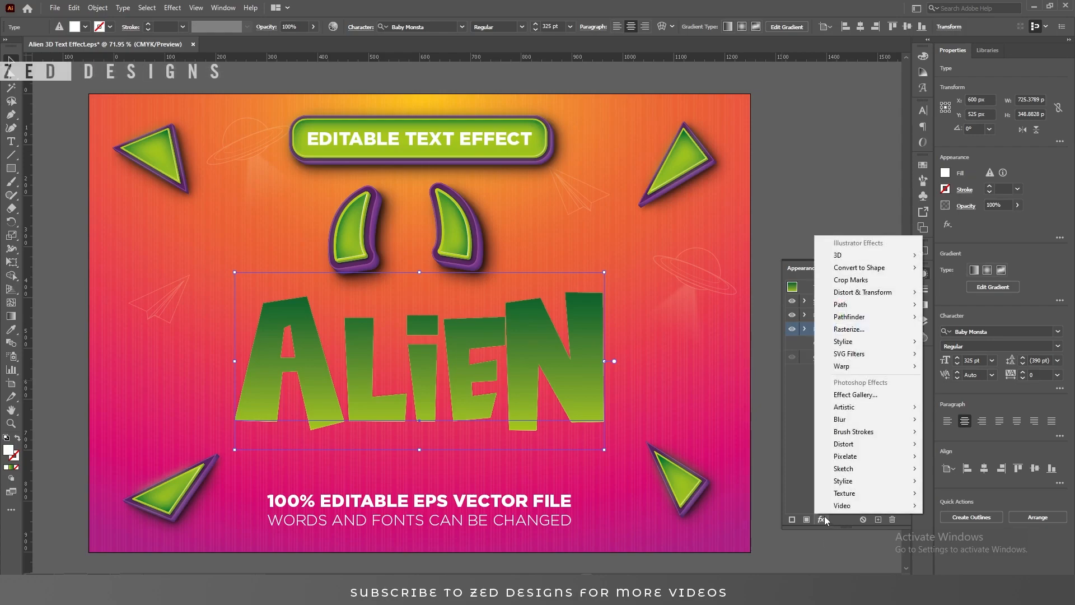
pyautogui.moveTo(892, 297)
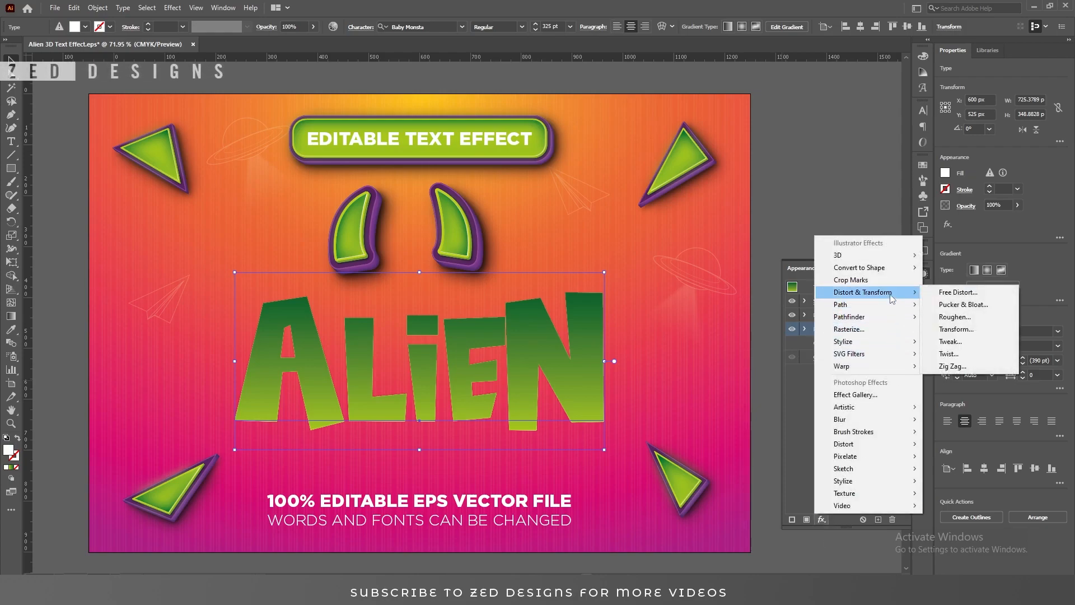
pyautogui.click(973, 329)
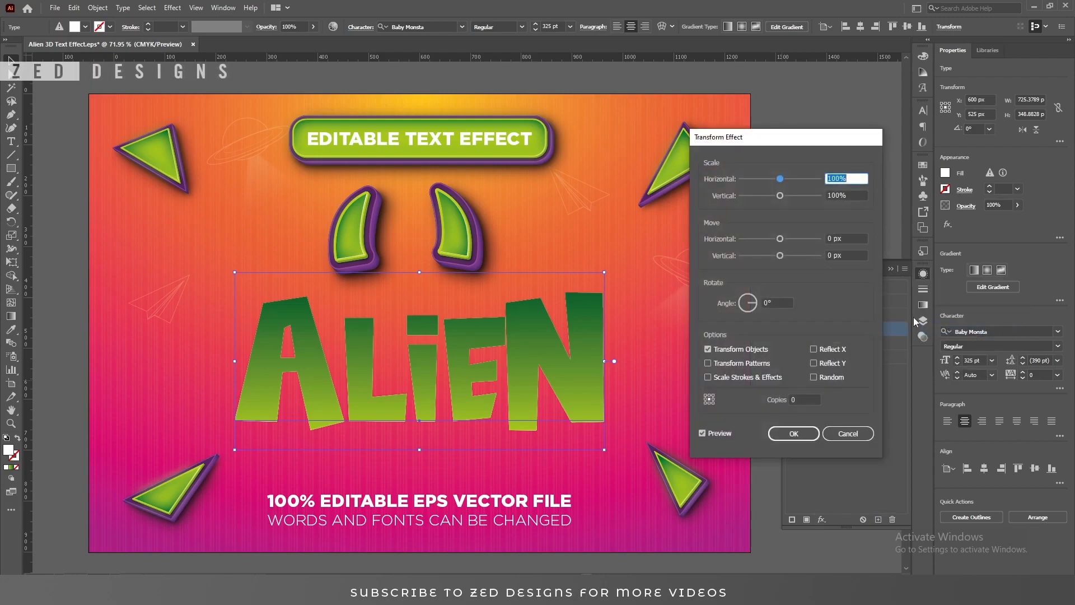
pyautogui.click(817, 242)
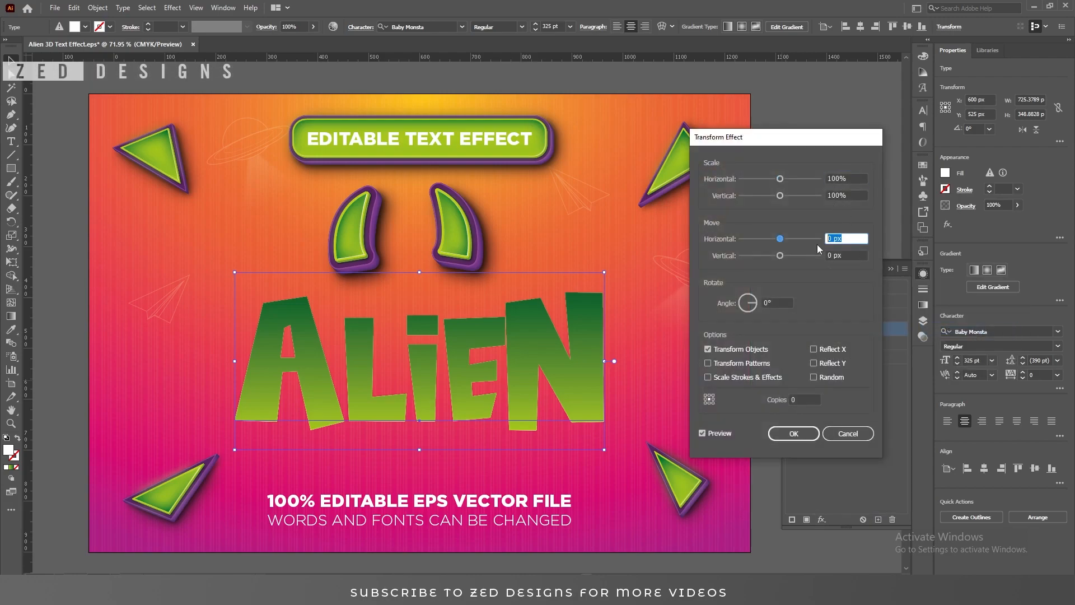
pyautogui.write('0.75')
pyautogui.press('Tab')
pyautogui.write('0.75')
pyautogui.press('Tab')
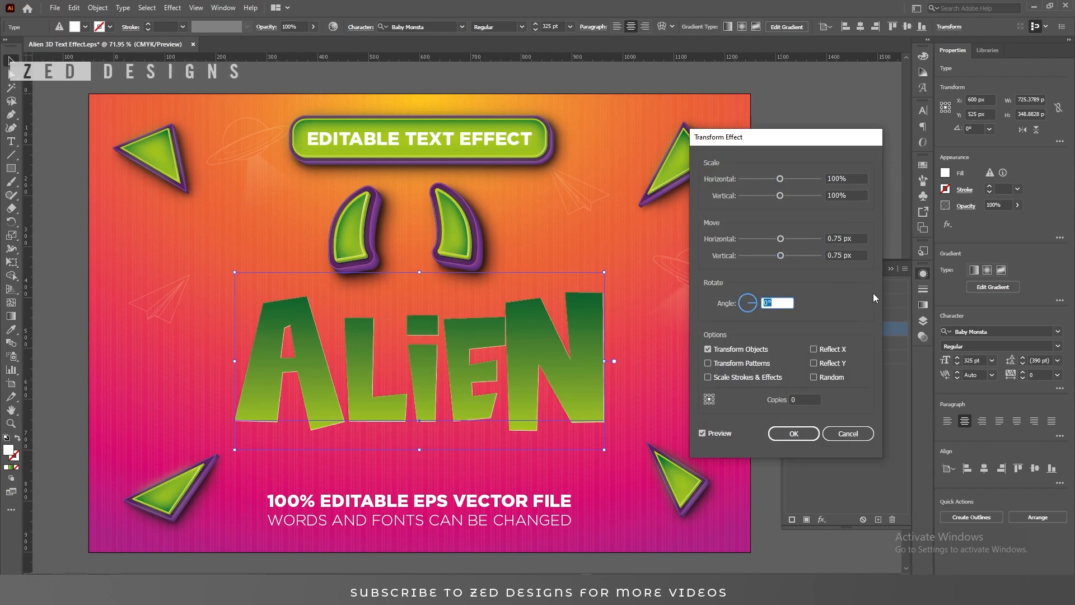
pyautogui.click(805, 436)
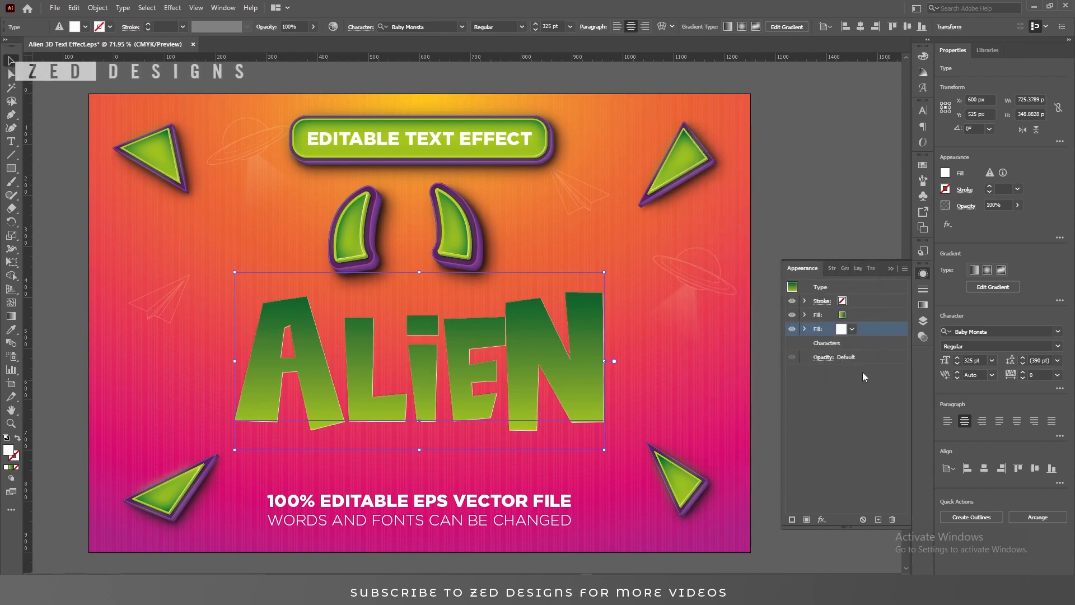
# Step: Duplicate the white fill and set the lower copy's color to BFD11E
pyautogui.click(878, 520)
pyautogui.click(872, 344)
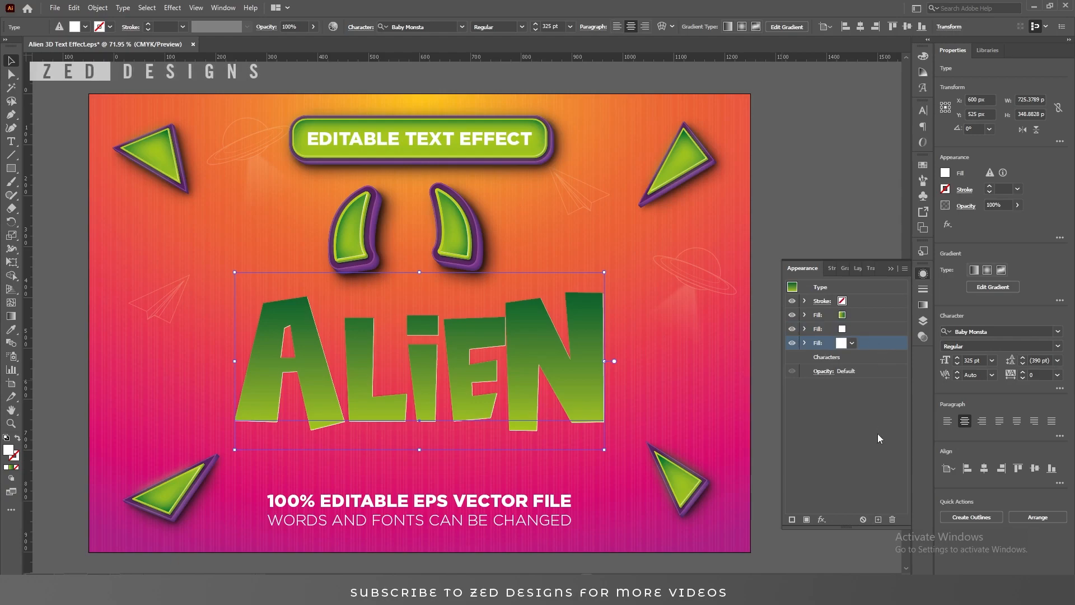
pyautogui.doubleClick(9, 450)
pyautogui.write('bf')
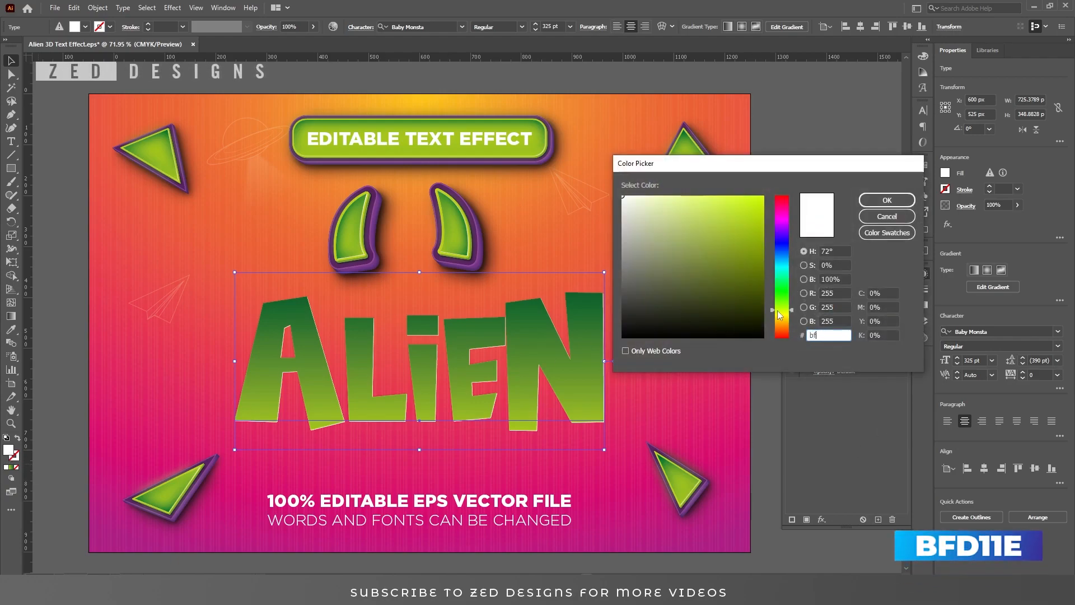
pyautogui.write('d11e')
pyautogui.press('Tab')
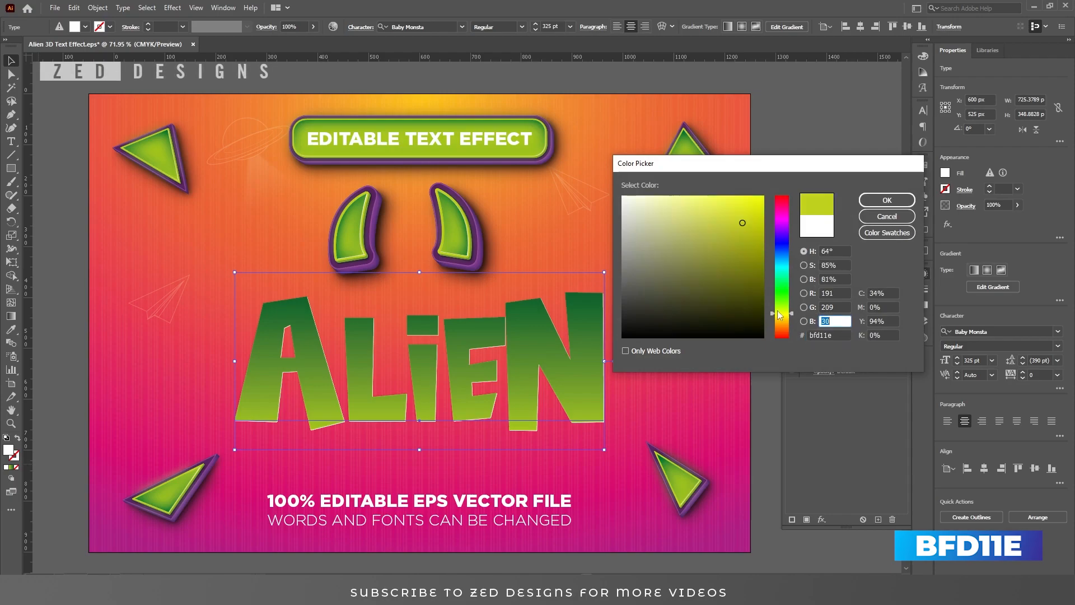
pyautogui.click(875, 203)
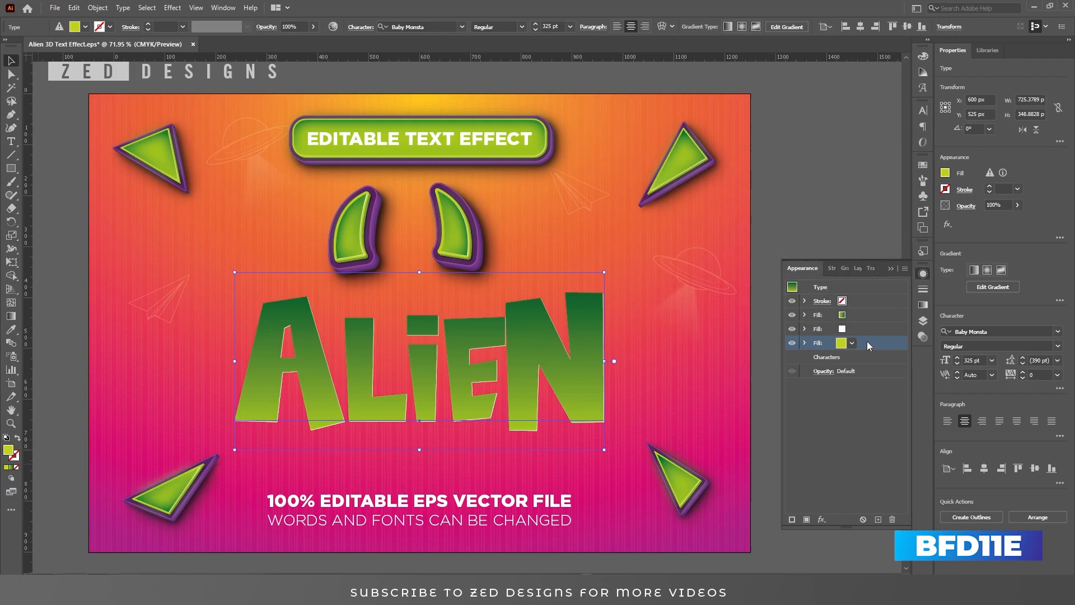
# Step: Add an Offset Path effect of 10 px with round joins to the yellow-green fill
pyautogui.click(822, 520)
pyautogui.moveTo(869, 309)
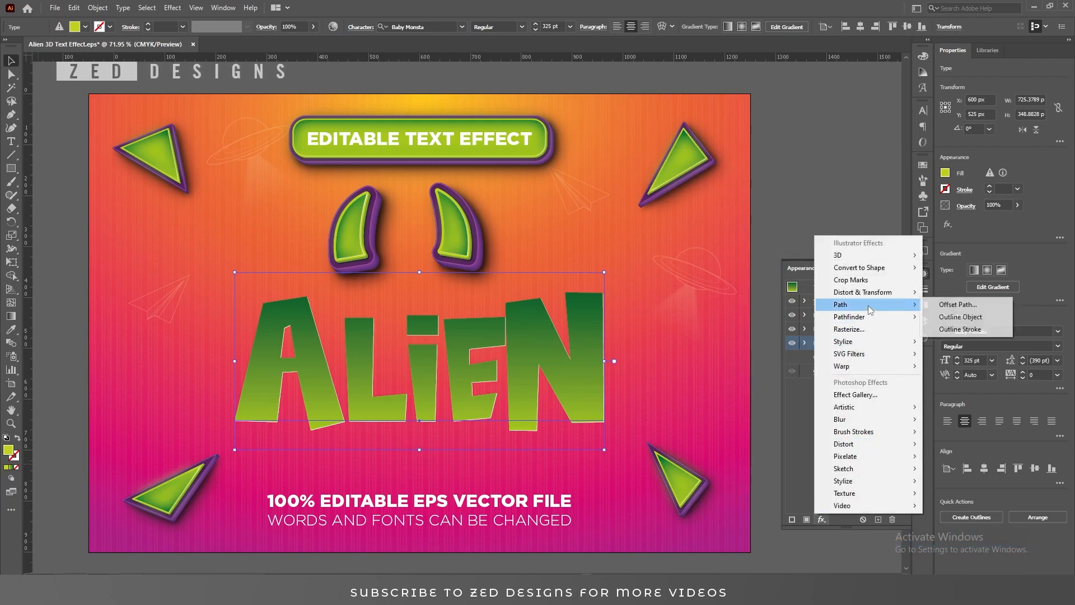
pyautogui.click(952, 305)
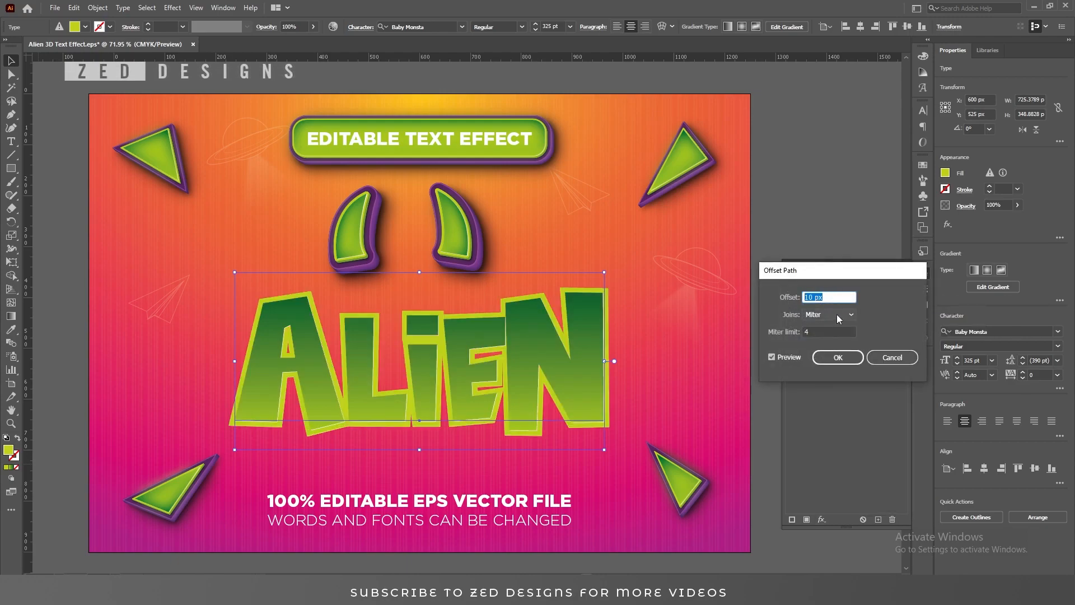
pyautogui.click(837, 314)
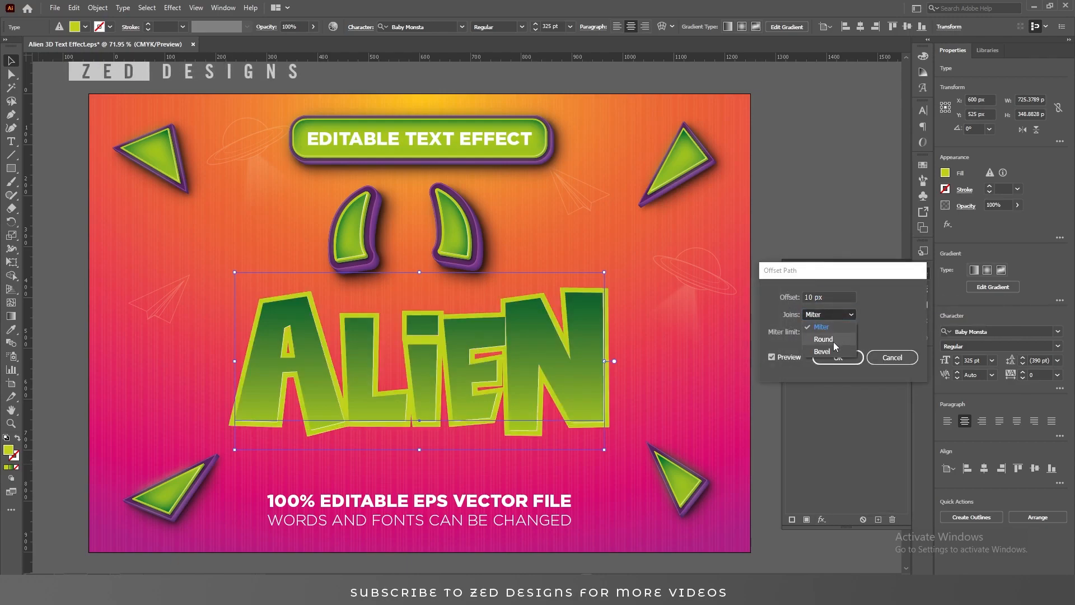
pyautogui.click(834, 340)
pyautogui.click(834, 358)
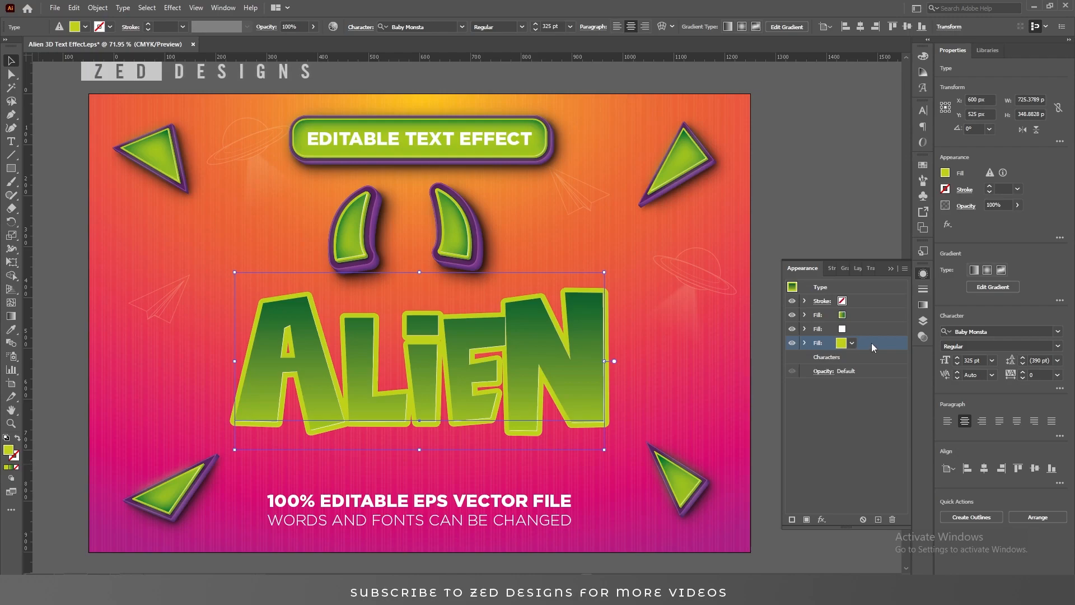
# Step: Duplicate the yellow-green offset fill and set the lower copy's color to 70962D
pyautogui.click(878, 519)
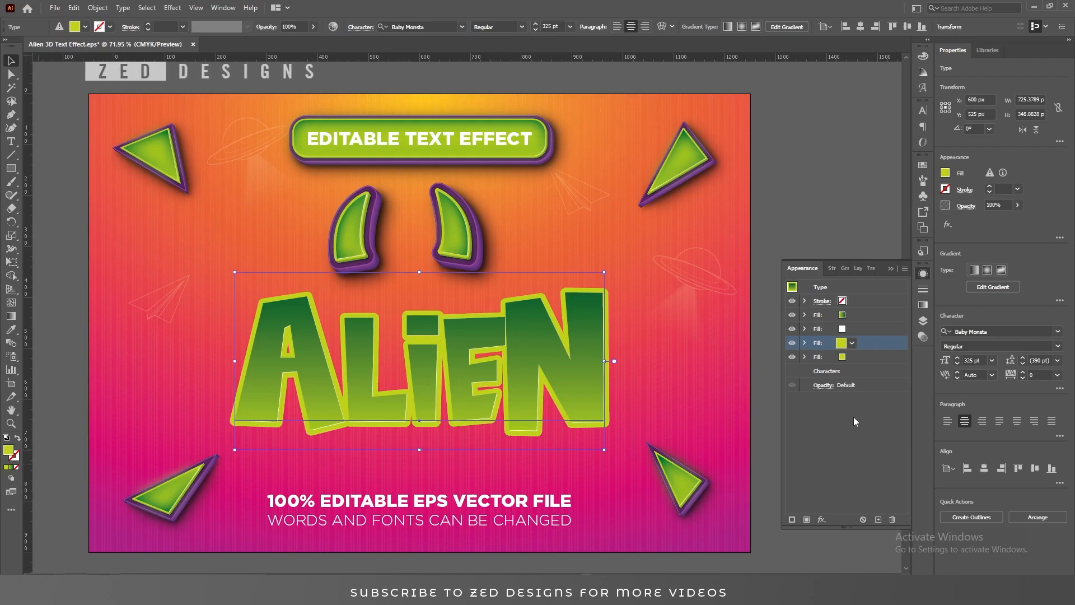
pyautogui.click(867, 358)
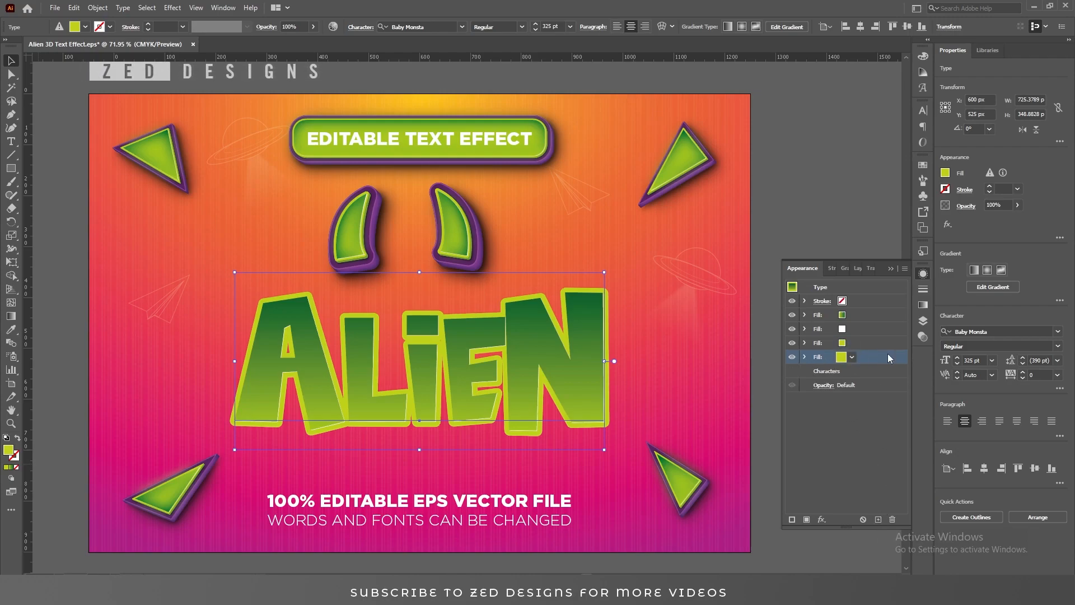
pyautogui.doubleClick(8, 450)
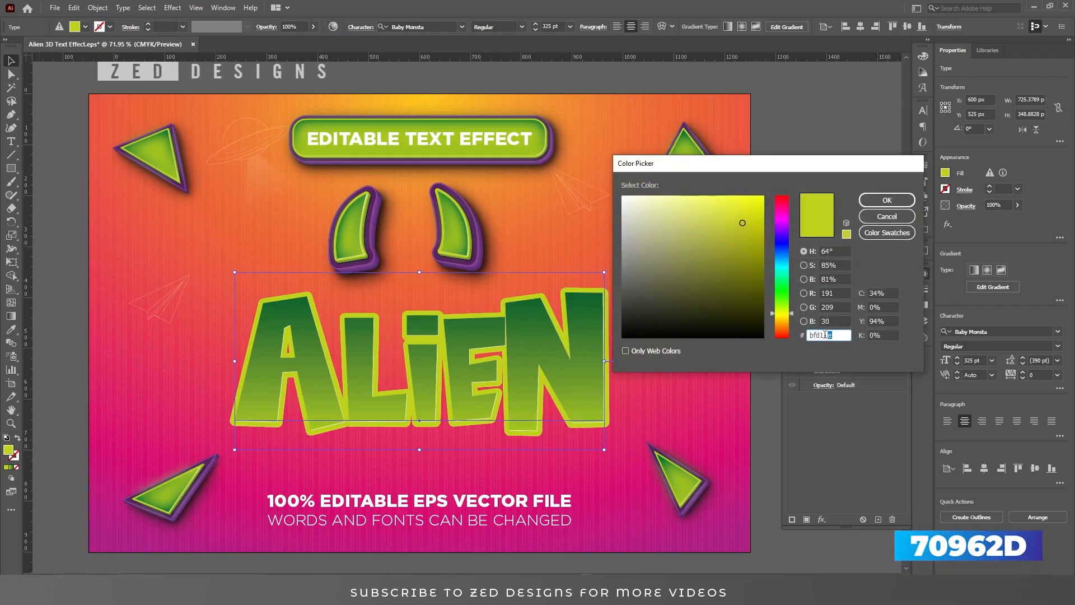
pyautogui.write('7096')
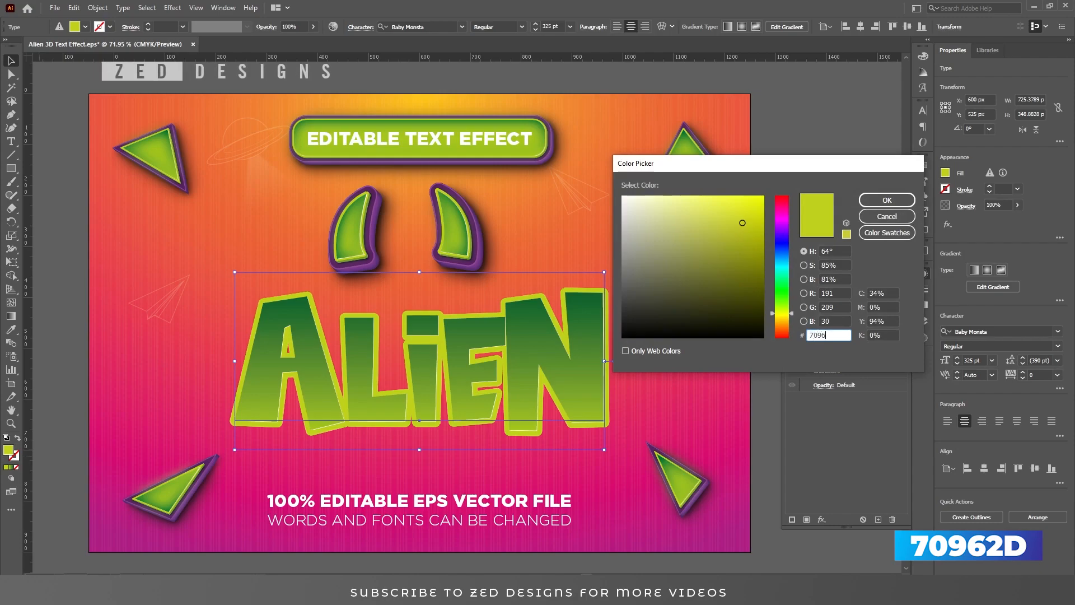
pyautogui.write('2d')
pyautogui.press('Tab')
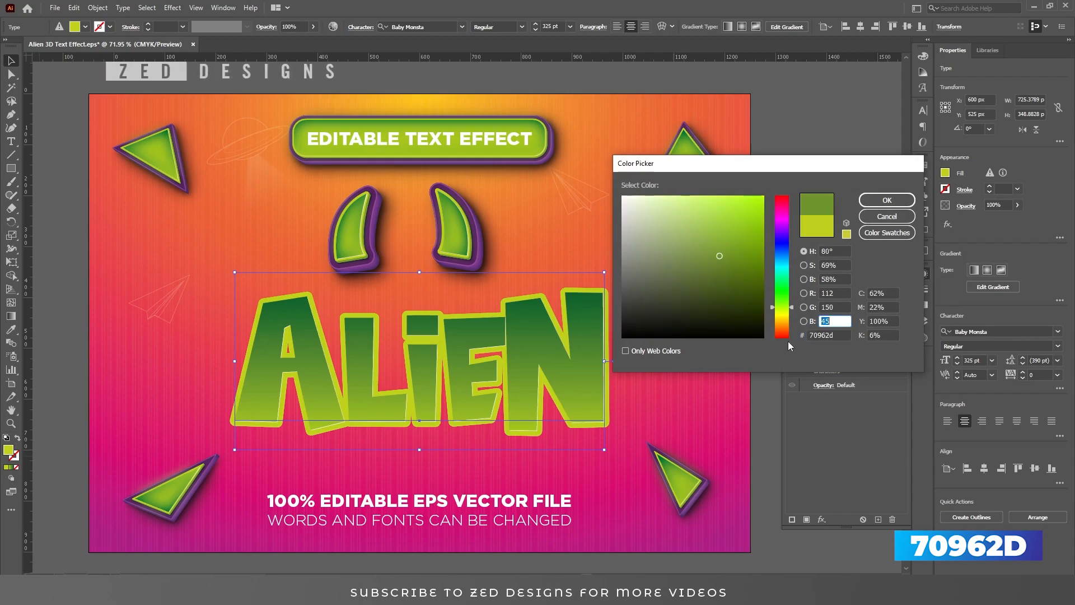
pyautogui.click(889, 202)
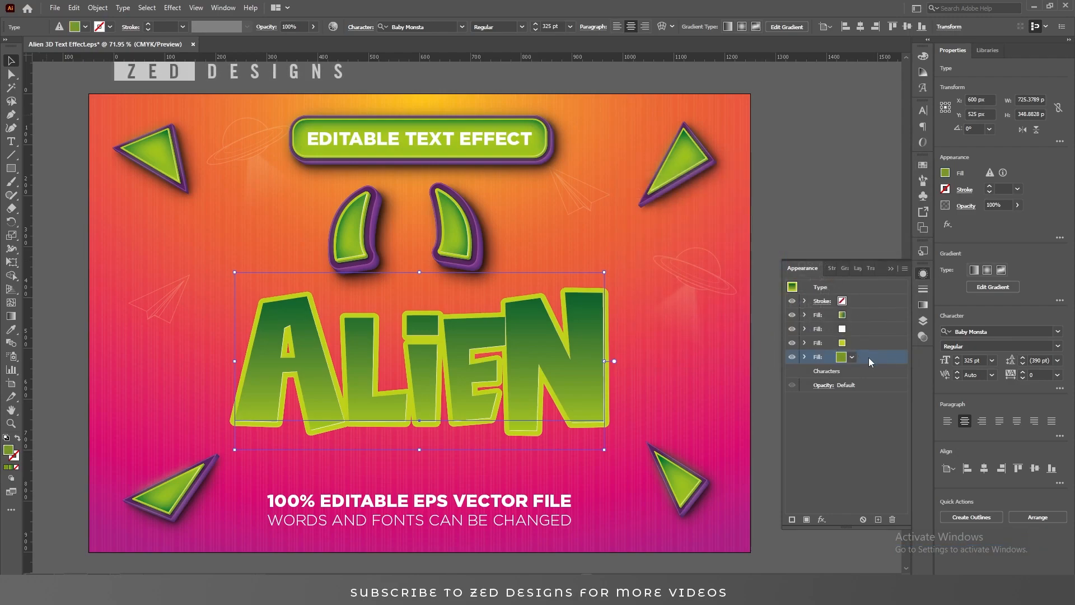
# Step: Edit the darker green bottom fill's Transform effect to move 0.5 px horizontally and 0.5 px vertically with 15 copies
pyautogui.click(805, 357)
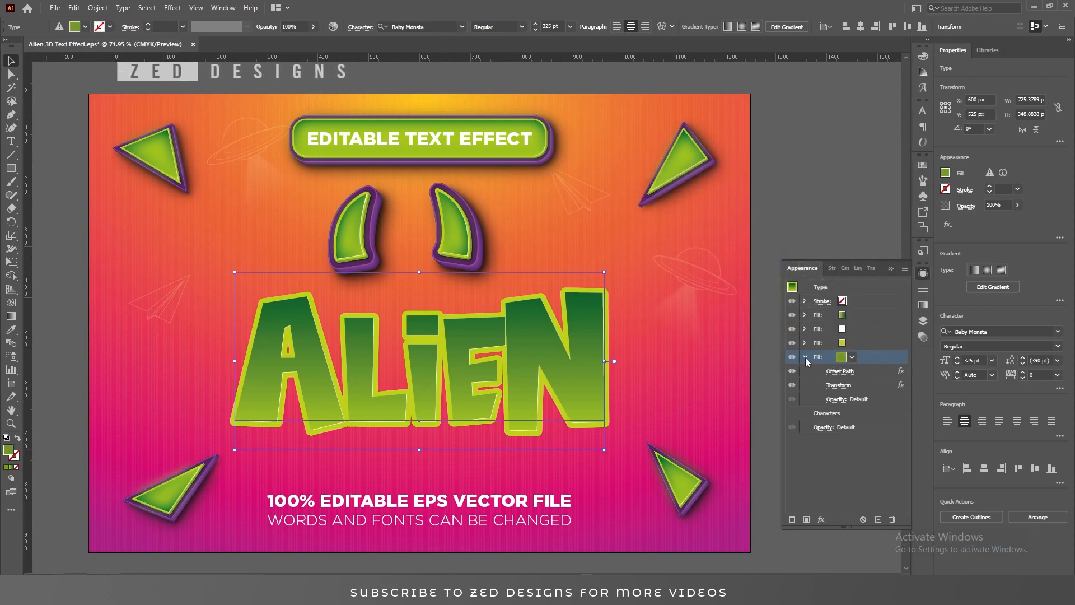
pyautogui.click(838, 387)
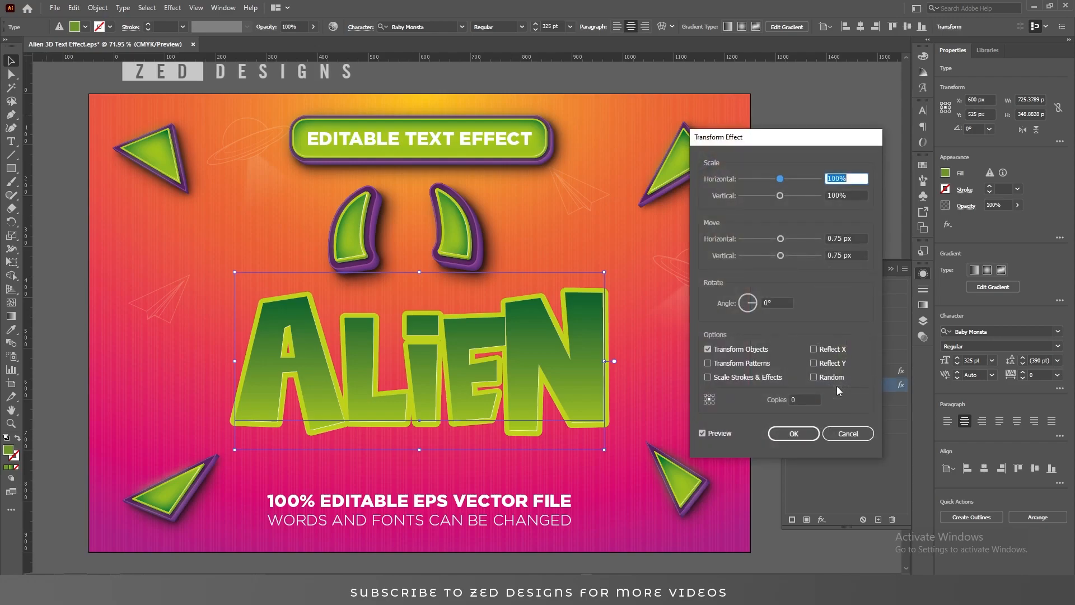
pyautogui.click(860, 238)
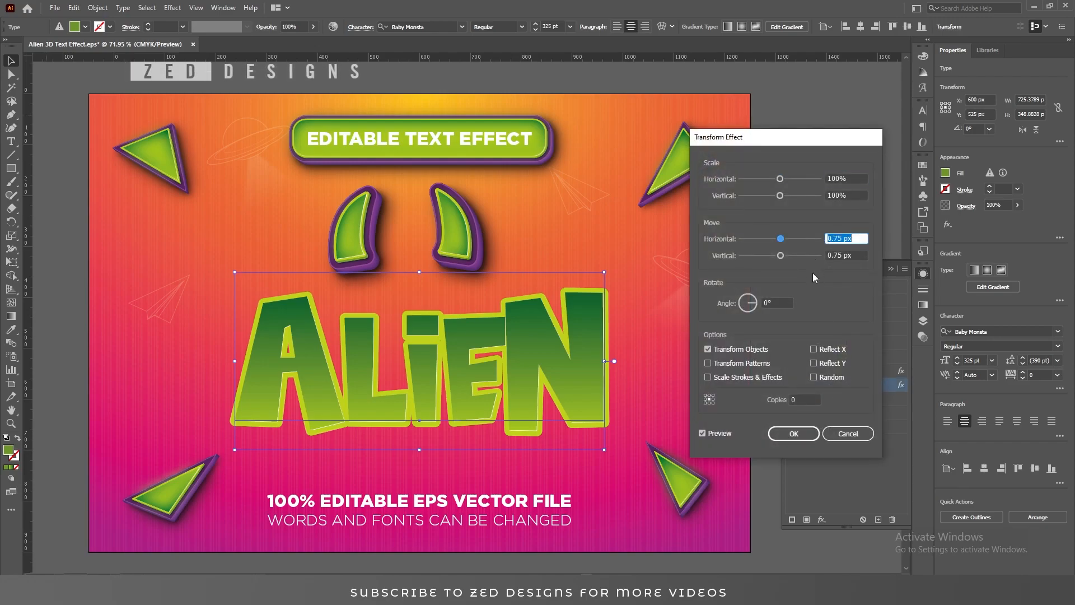
pyautogui.write('0.5')
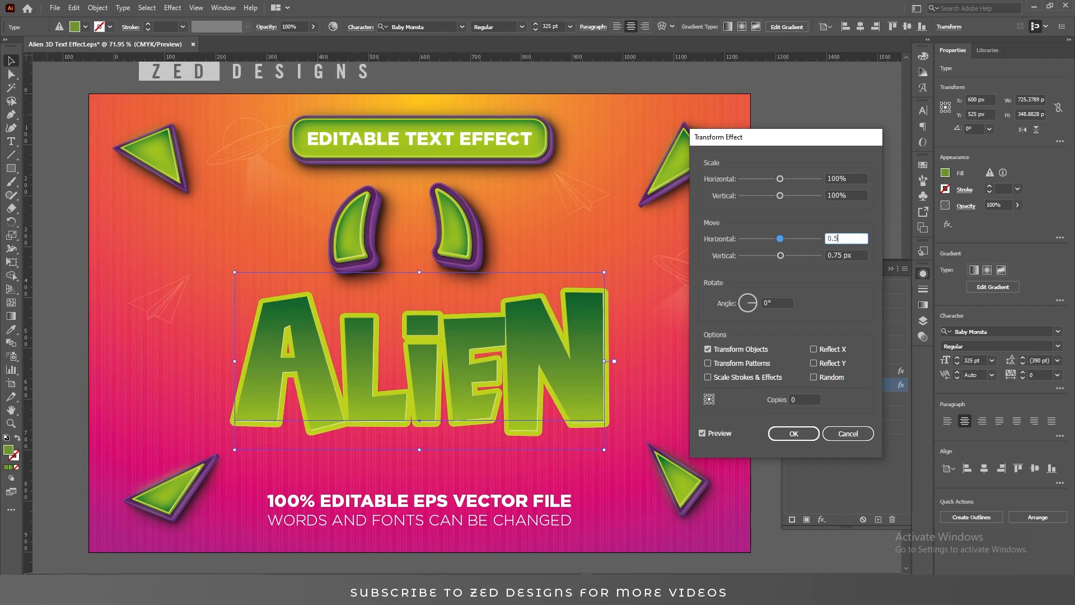
pyautogui.press('Tab')
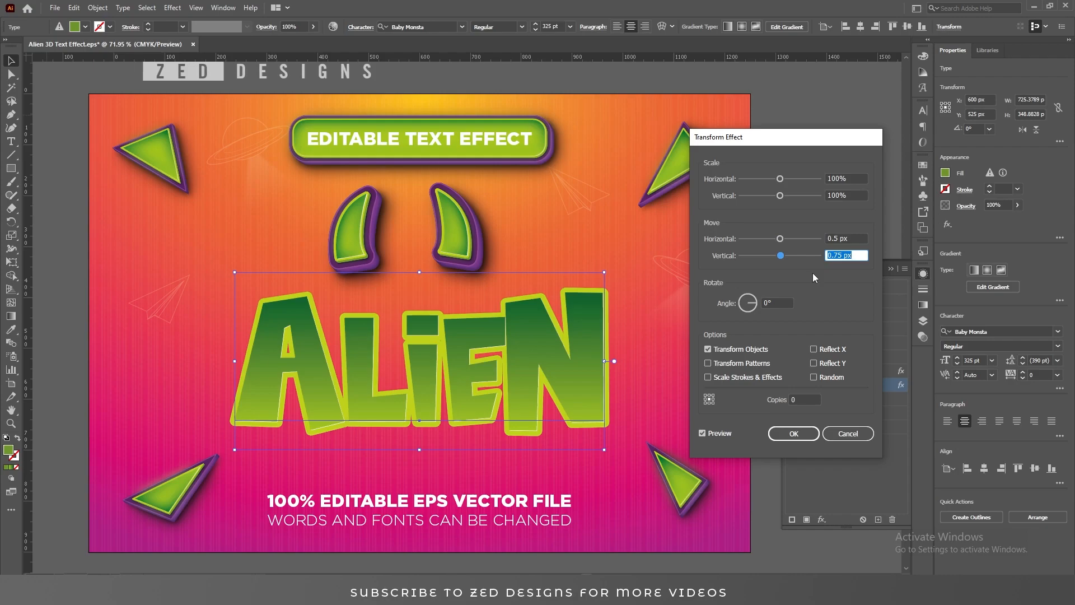
pyautogui.write('0.5')
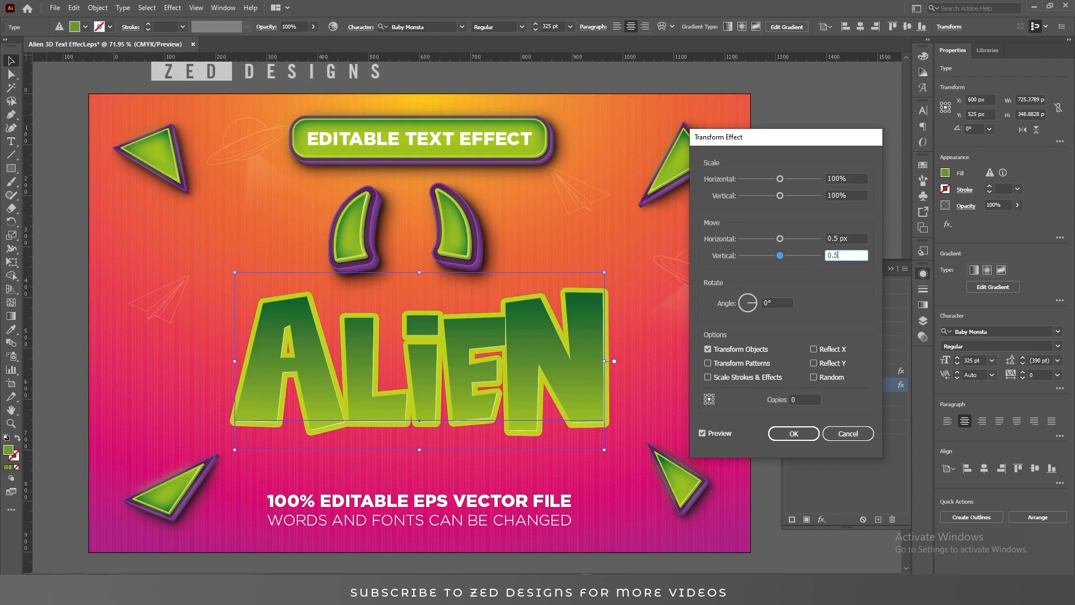
pyautogui.press('Tab')
pyautogui.click(799, 399)
pyautogui.write('15')
pyautogui.click(792, 438)
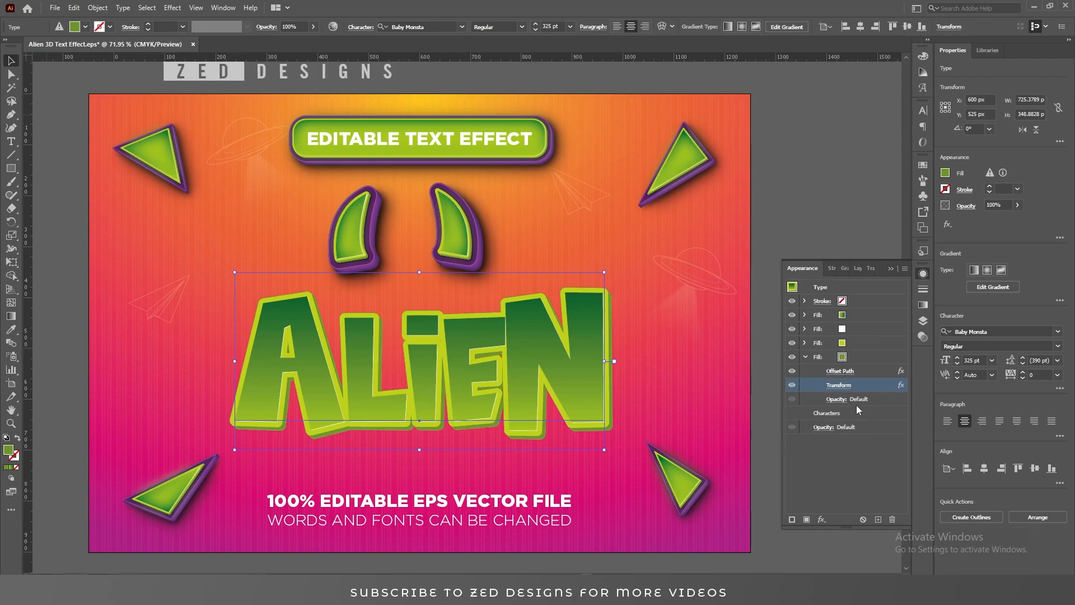
# Step: Duplicate the darker green extruded fill and change the lower copy's color to black
pyautogui.click(843, 359)
pyautogui.click(805, 357)
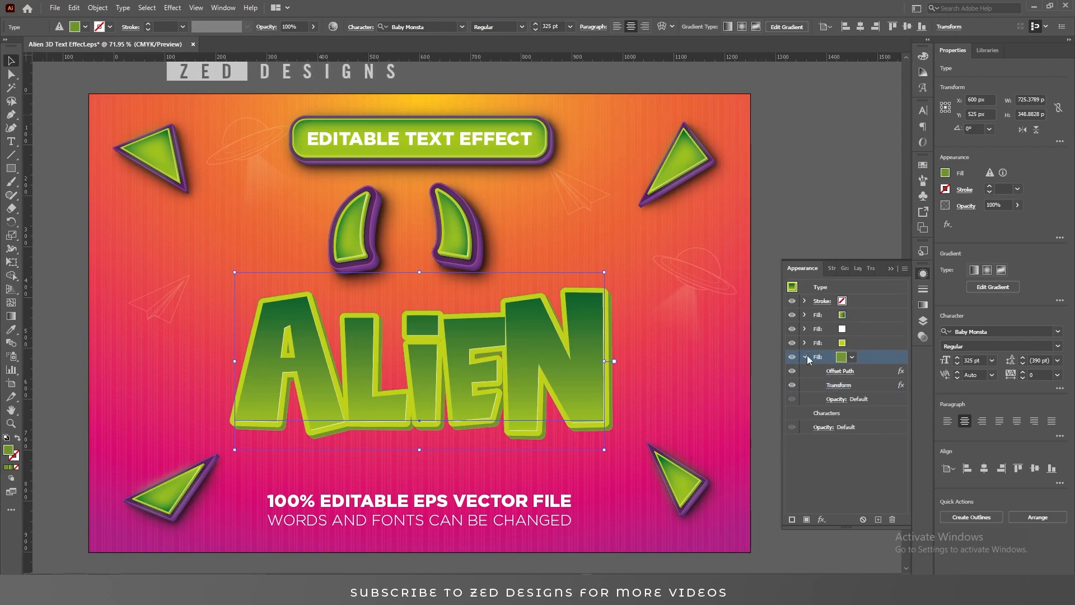
pyautogui.click(880, 517)
pyautogui.click(861, 372)
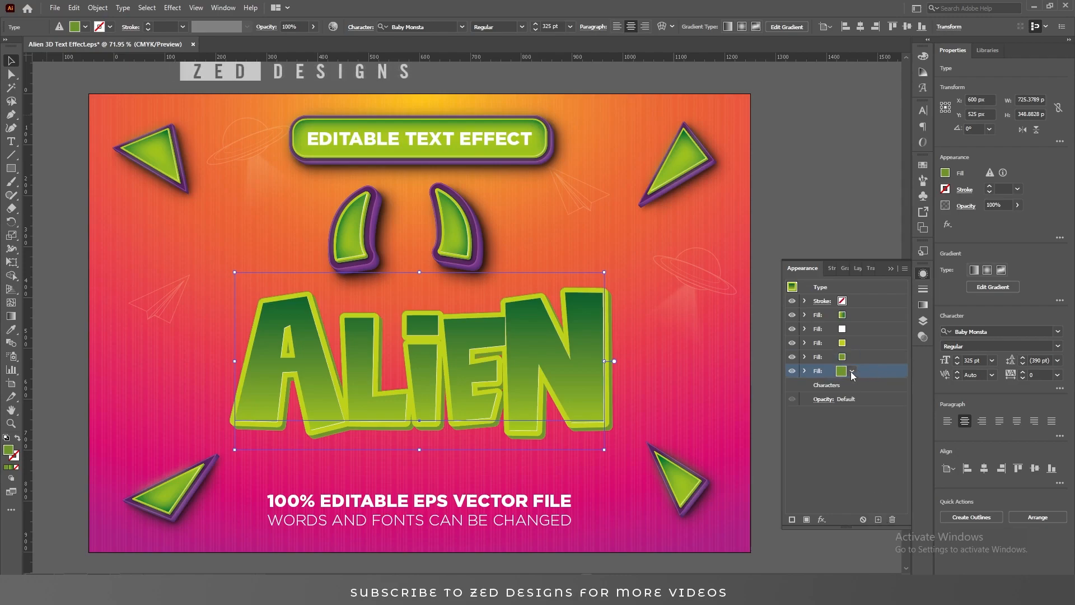
pyautogui.click(852, 372)
pyautogui.click(757, 392)
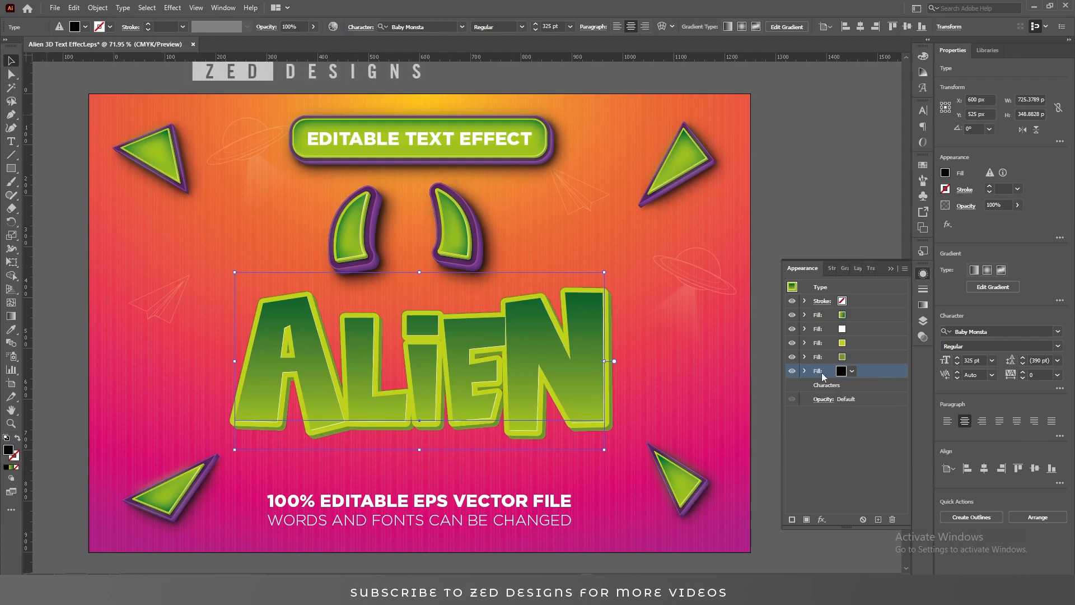
# Step: Edit the black bottom fill's Transform effect to move 10 px horizontally and 10 px vertically with 0 copies
pyautogui.click(805, 370)
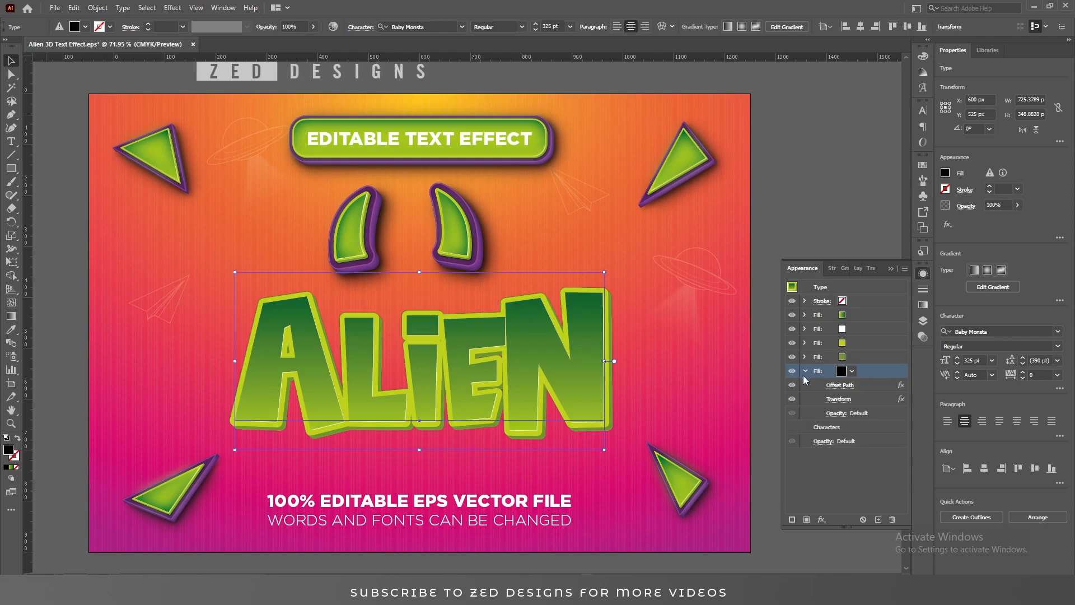
pyautogui.click(838, 399)
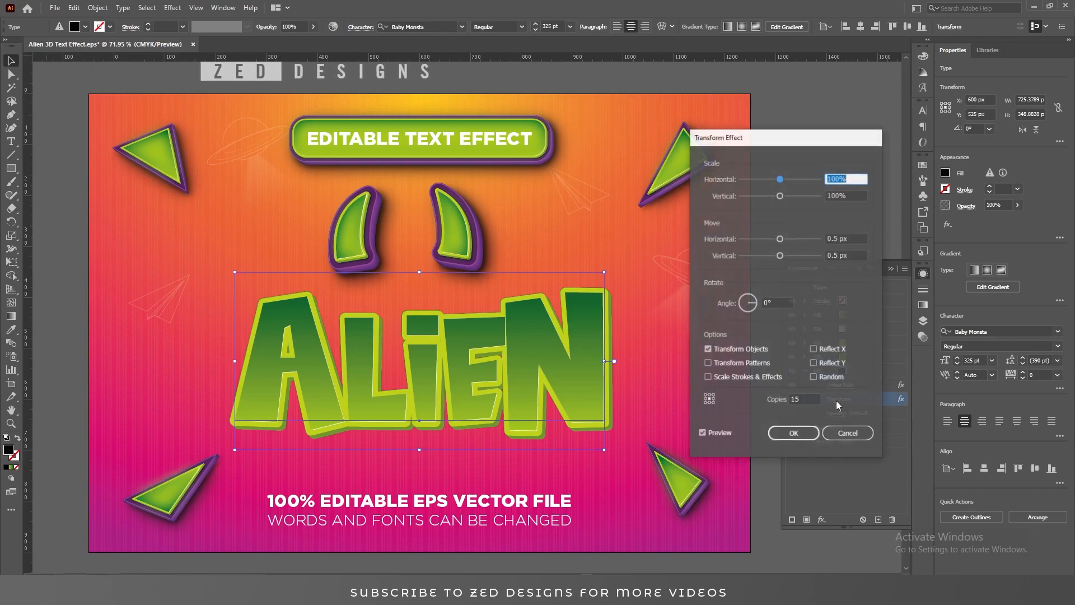
pyautogui.moveTo(812, 398); pyautogui.dragTo(777, 401)
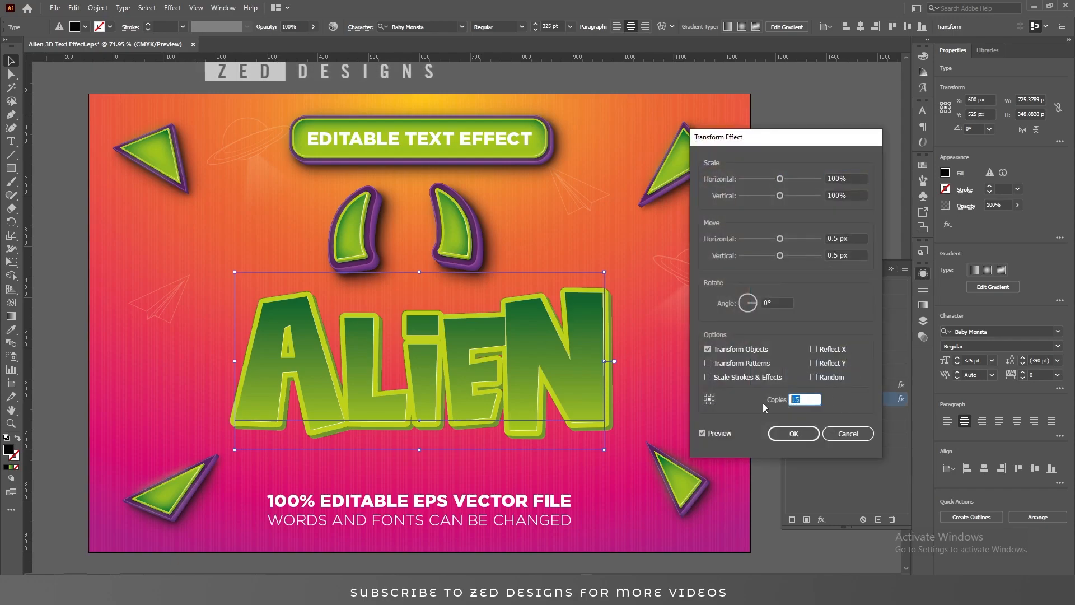
pyautogui.click(853, 239)
pyautogui.write('10')
pyautogui.click(828, 260)
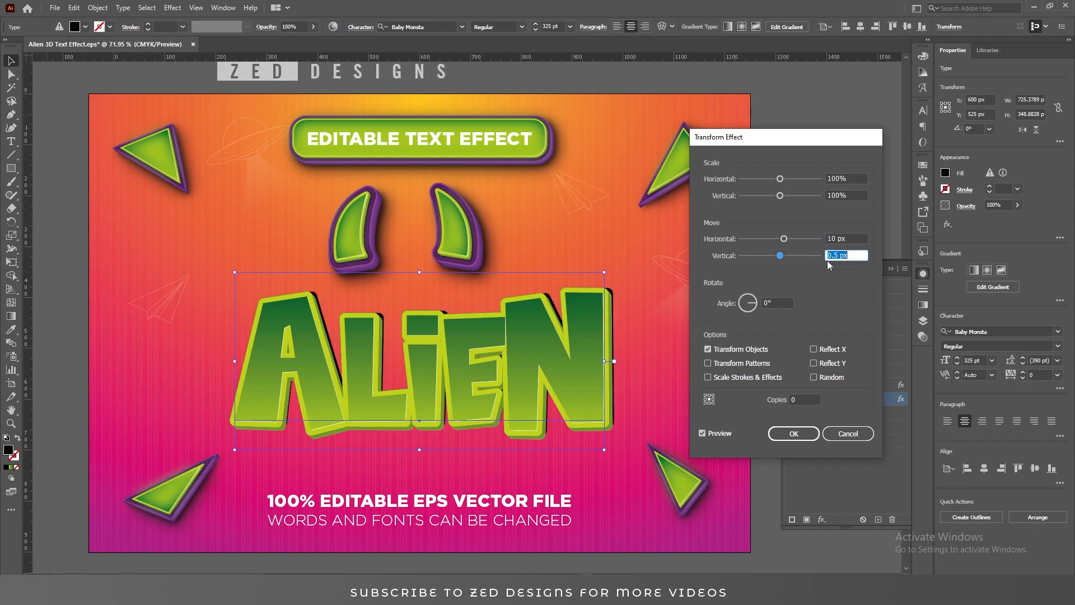
pyautogui.write('10')
pyautogui.press('Tab')
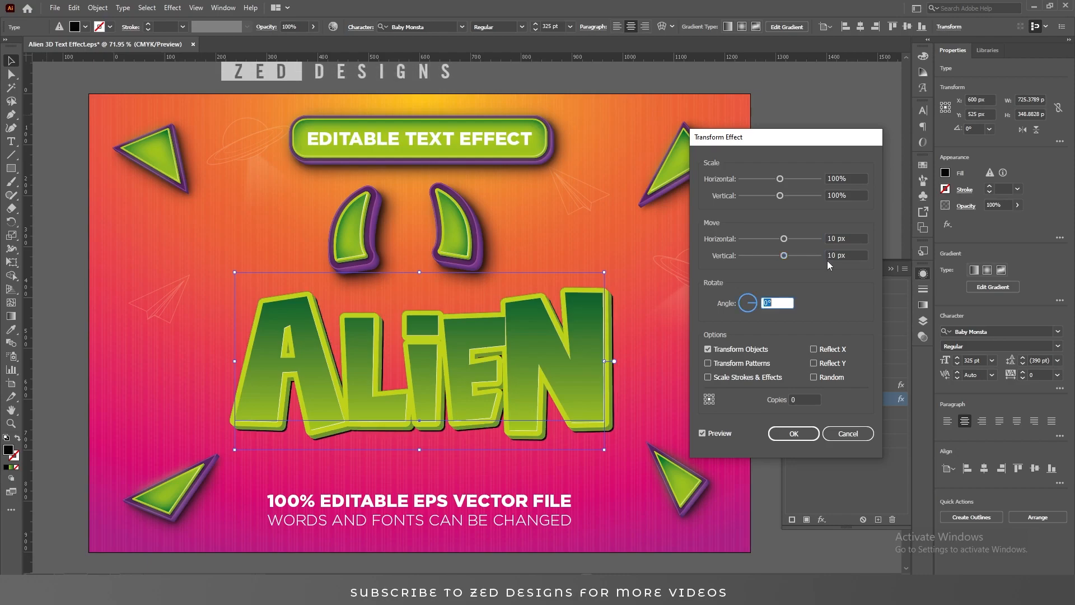
pyautogui.click(794, 433)
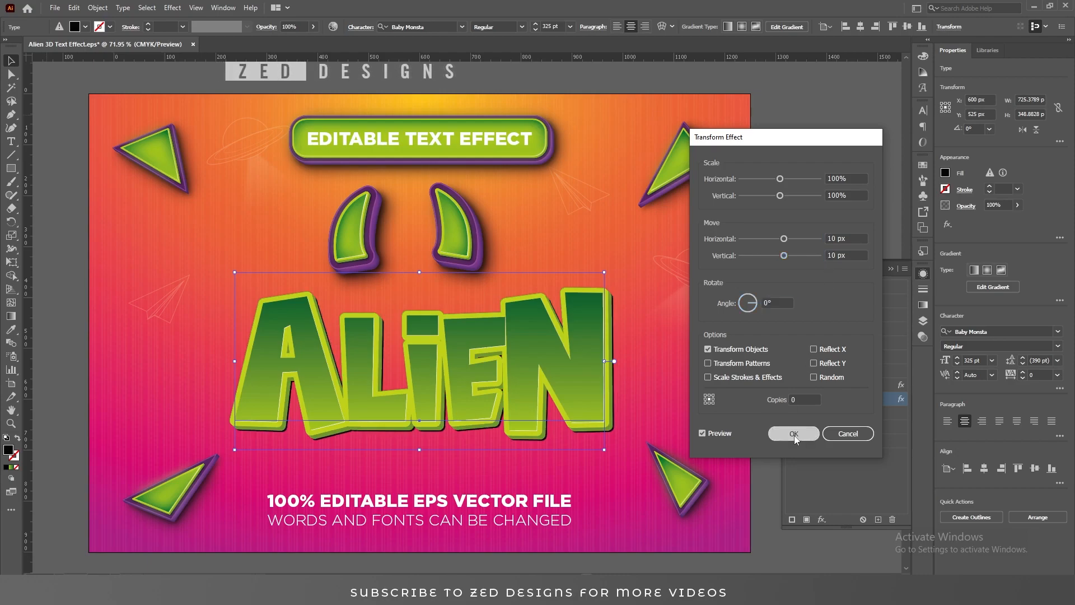
pyautogui.click(809, 371)
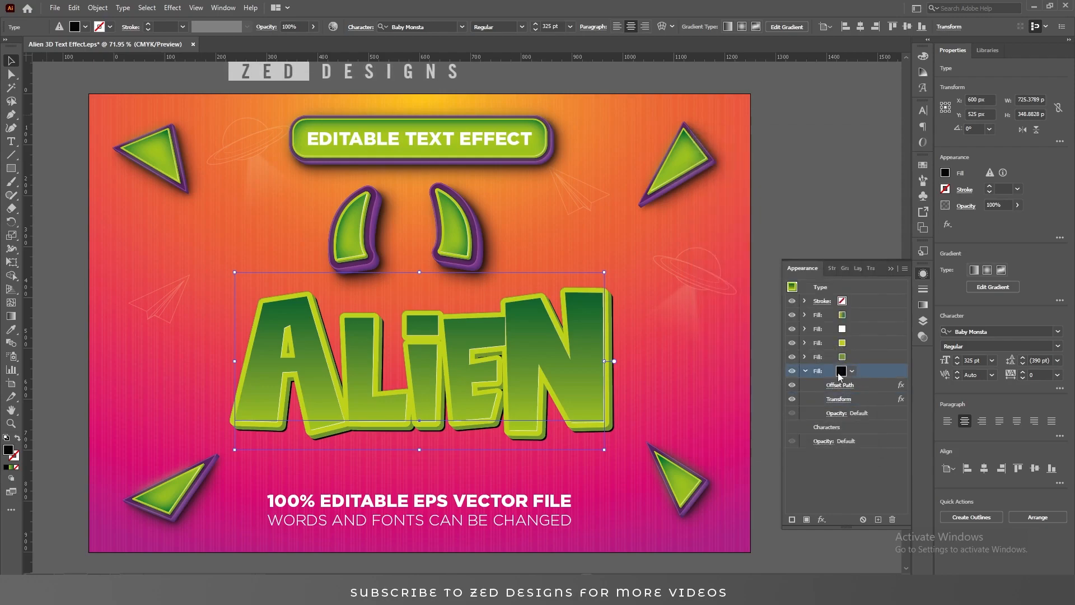
pyautogui.click(805, 371)
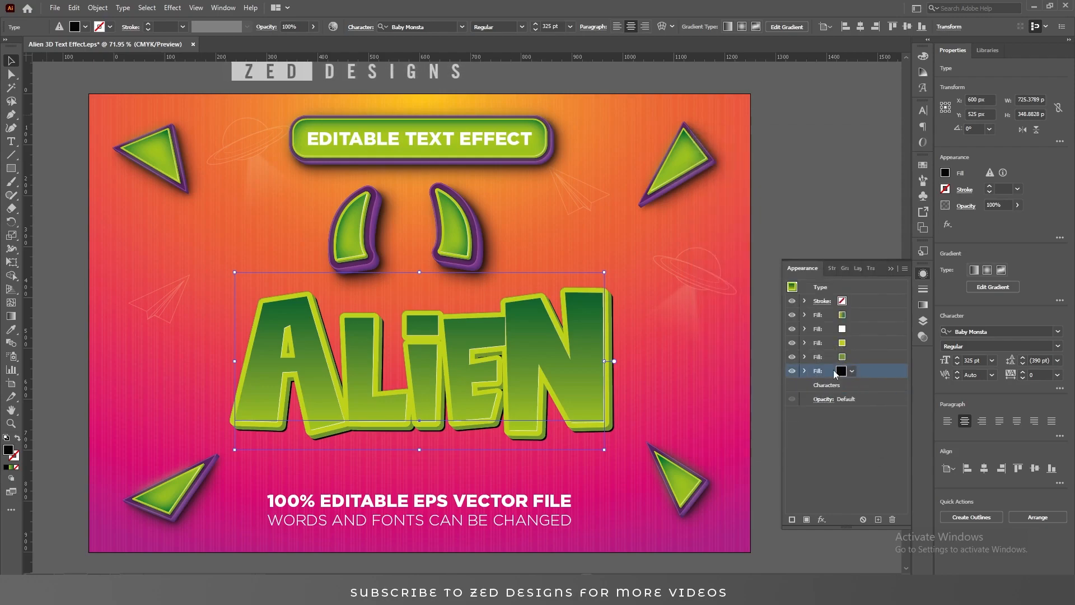
# Step: Duplicate the darker green extruded fill and move the copy beneath the black fill
pyautogui.click(879, 360)
pyautogui.click(877, 519)
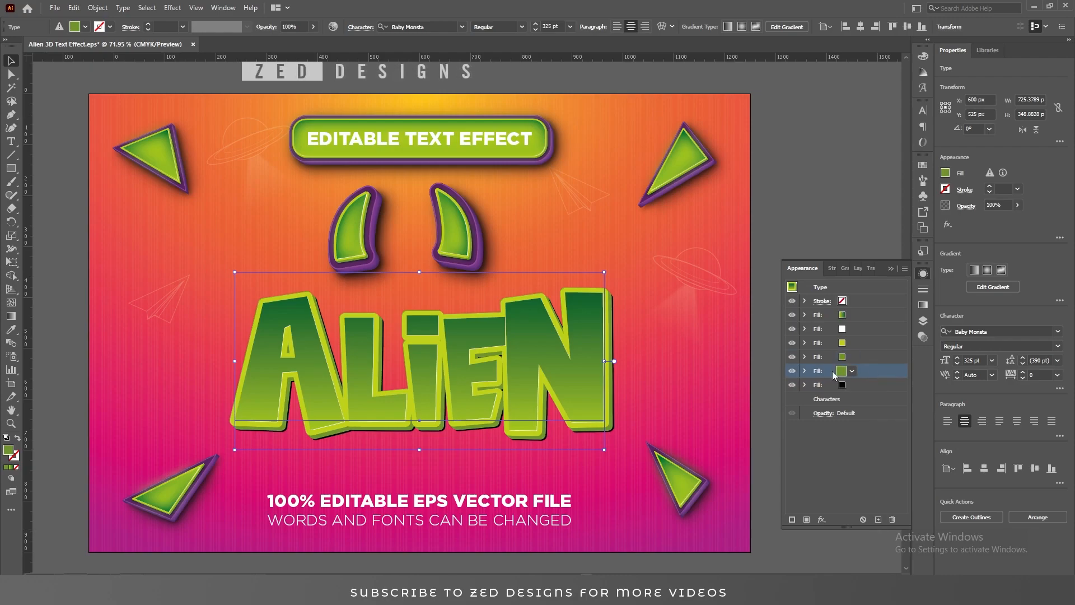
pyautogui.moveTo(875, 372); pyautogui.dragTo(867, 390)
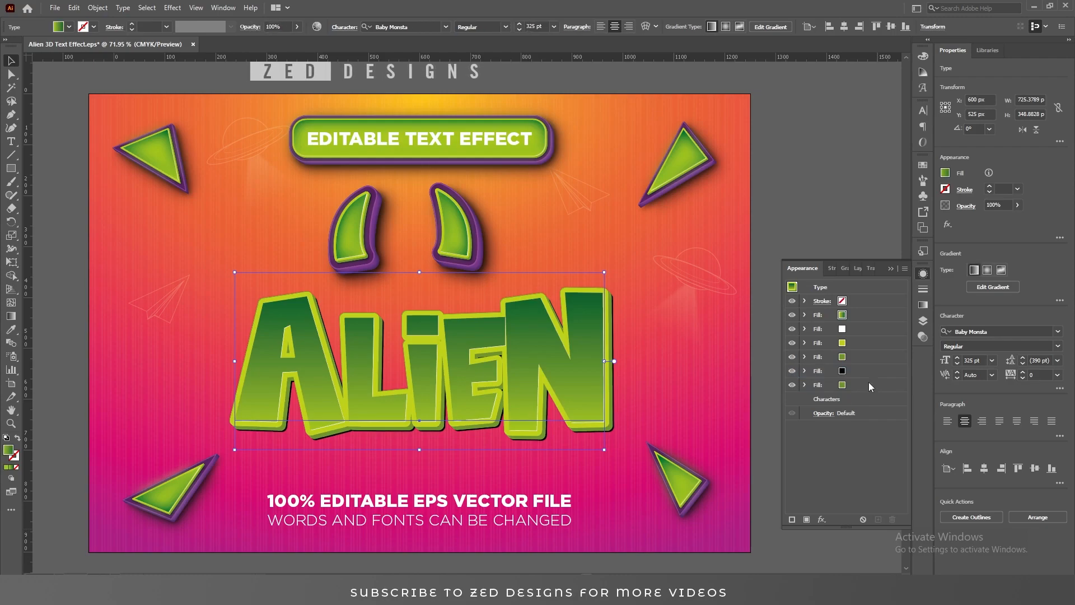
# Step: Change the color of the green fill at the bottom of the stack to dark purple 572260
pyautogui.click(871, 384)
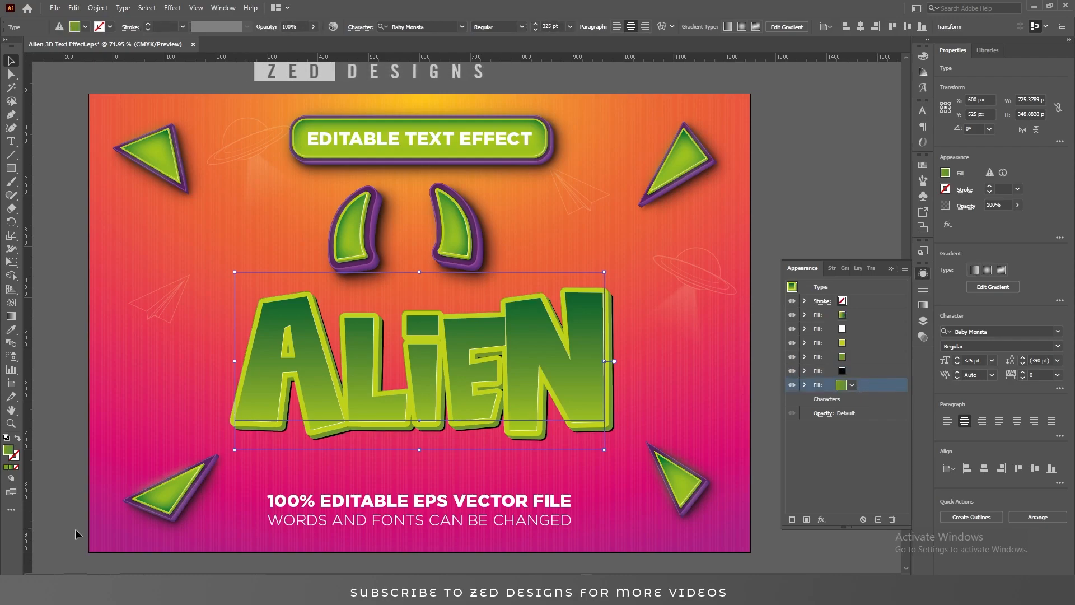
pyautogui.doubleClick(8, 451)
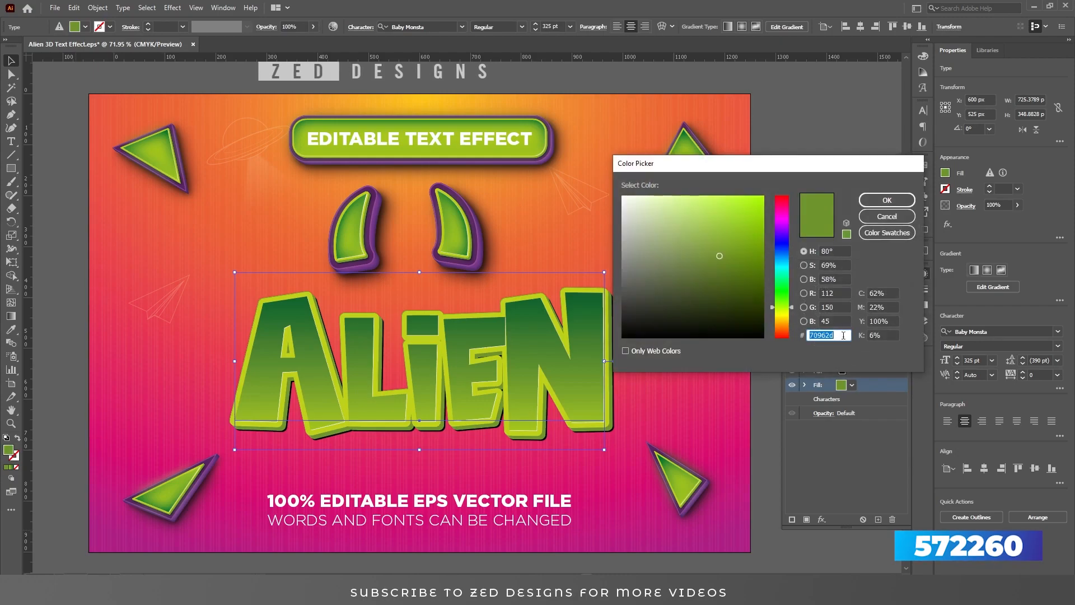
pyautogui.write('572260')
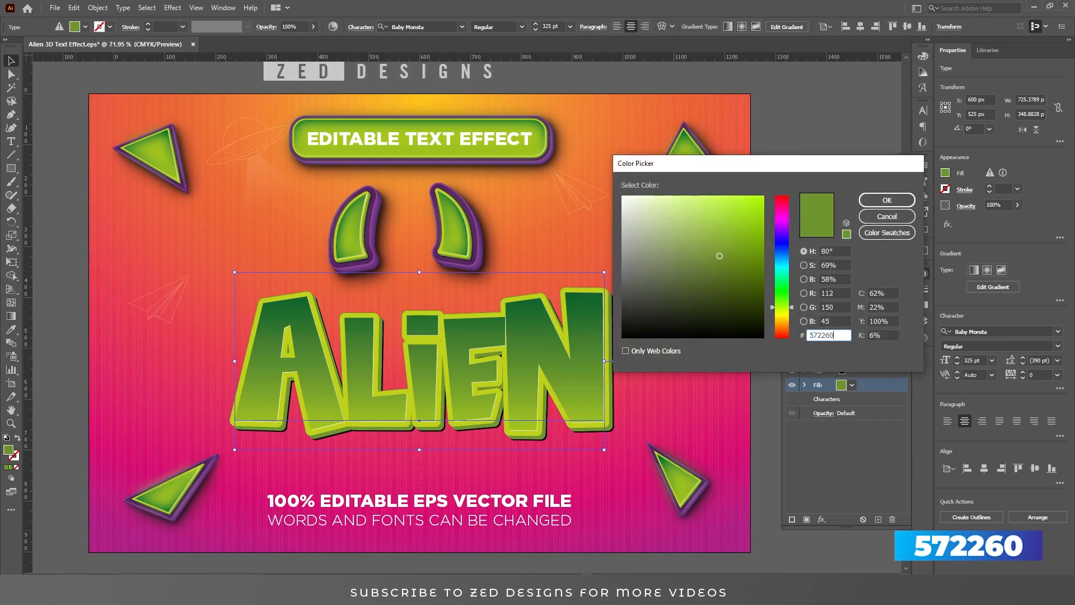
pyautogui.press('Tab')
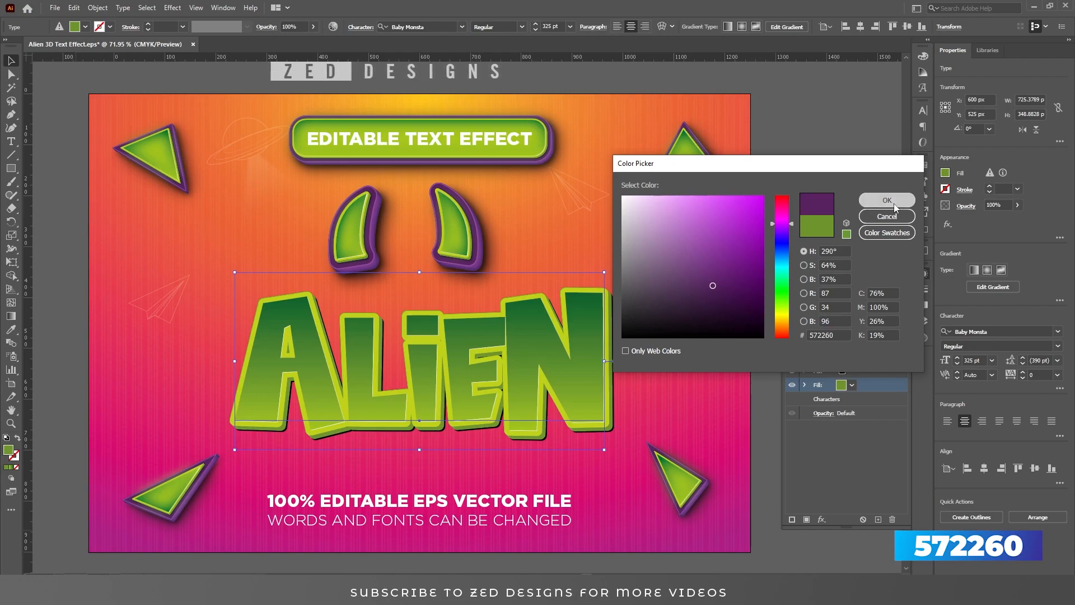
pyautogui.click(894, 207)
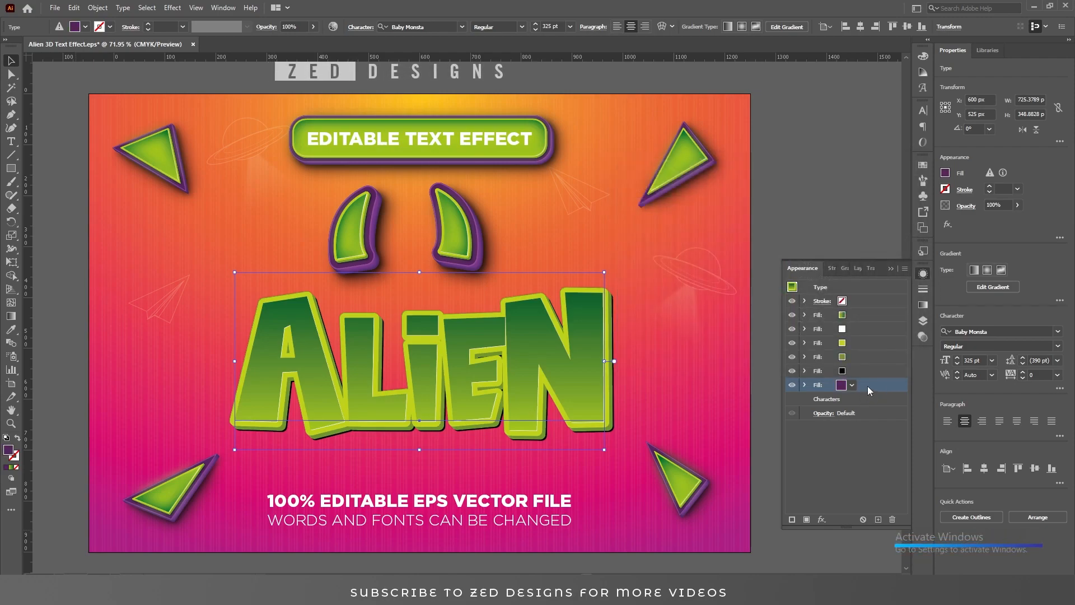
# Step: Set the dark purple bottom fill's Offset Path effect to 35 px
pyautogui.click(804, 385)
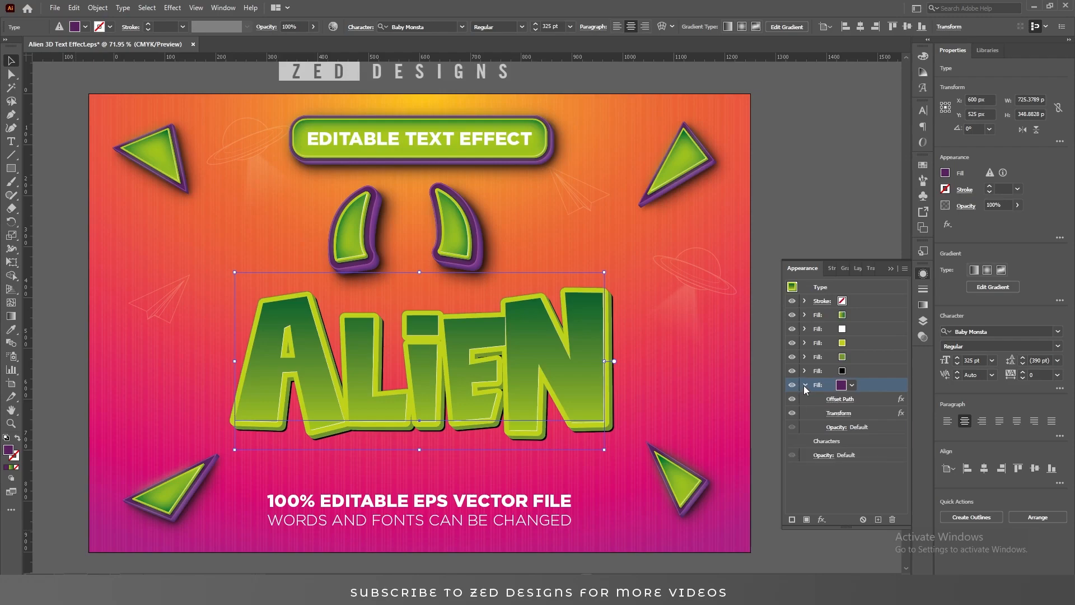
pyautogui.click(858, 398)
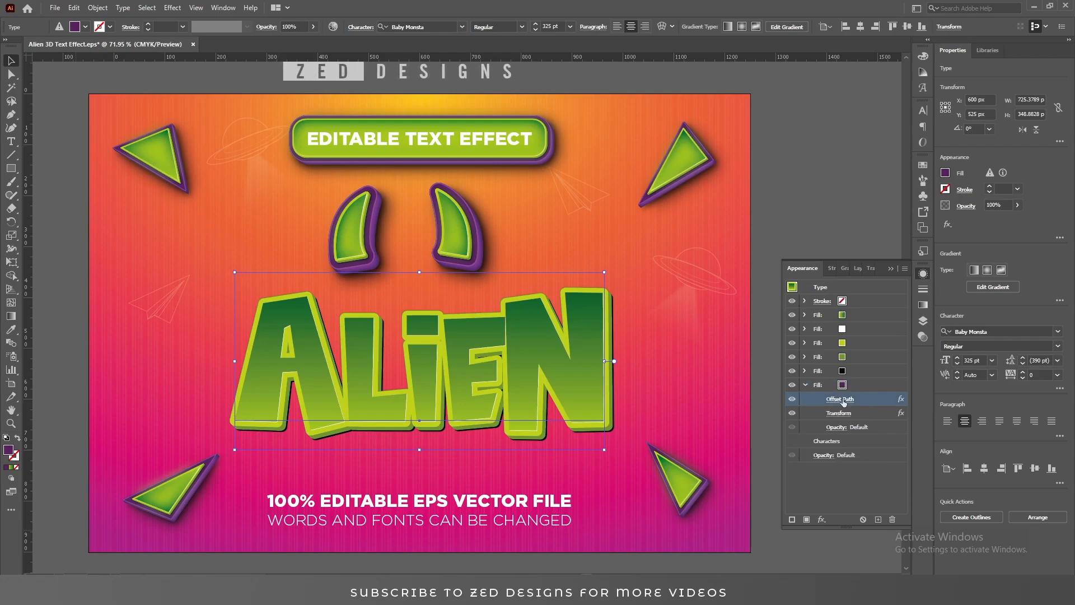
pyautogui.click(844, 399)
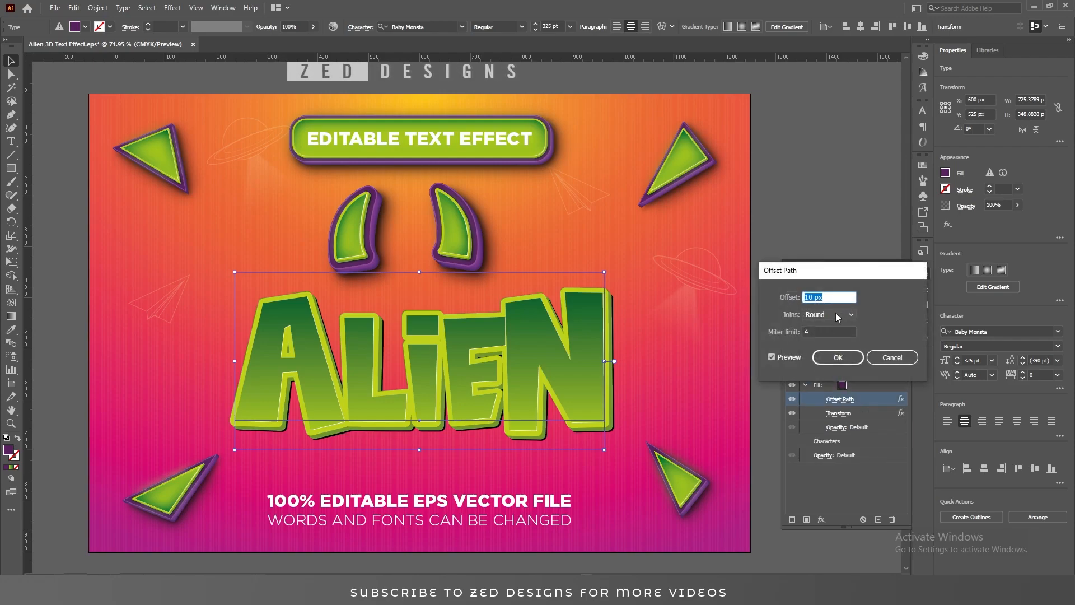
pyautogui.write('35')
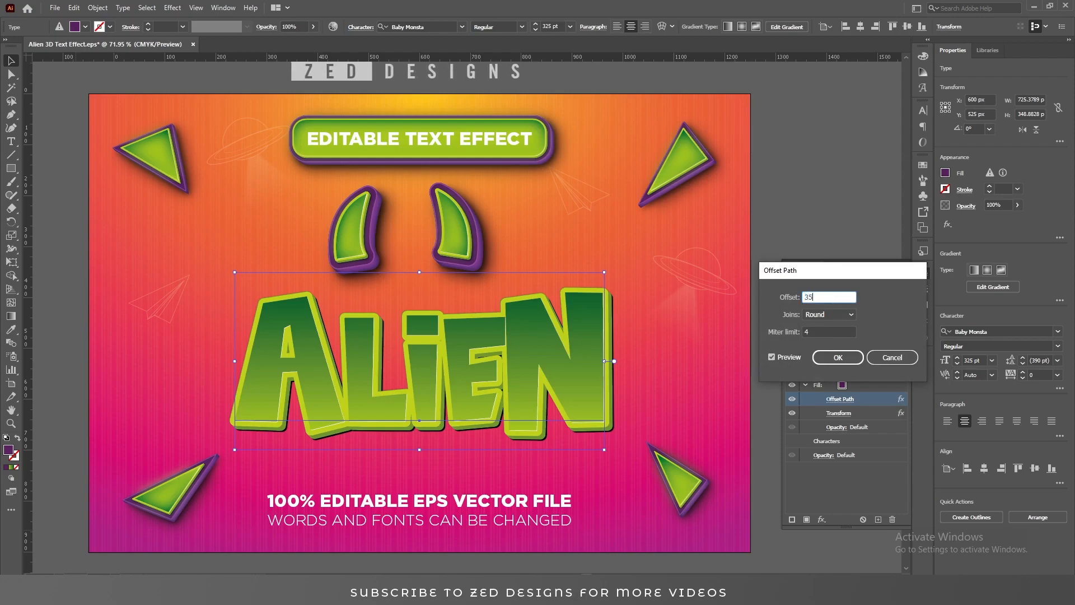
pyautogui.press('Tab')
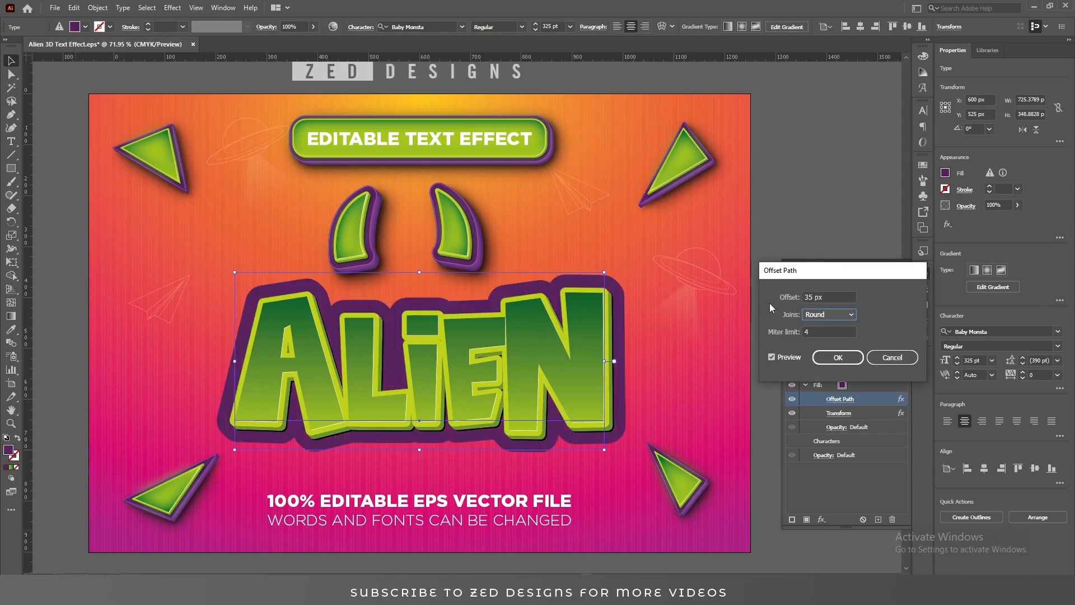
pyautogui.click(836, 358)
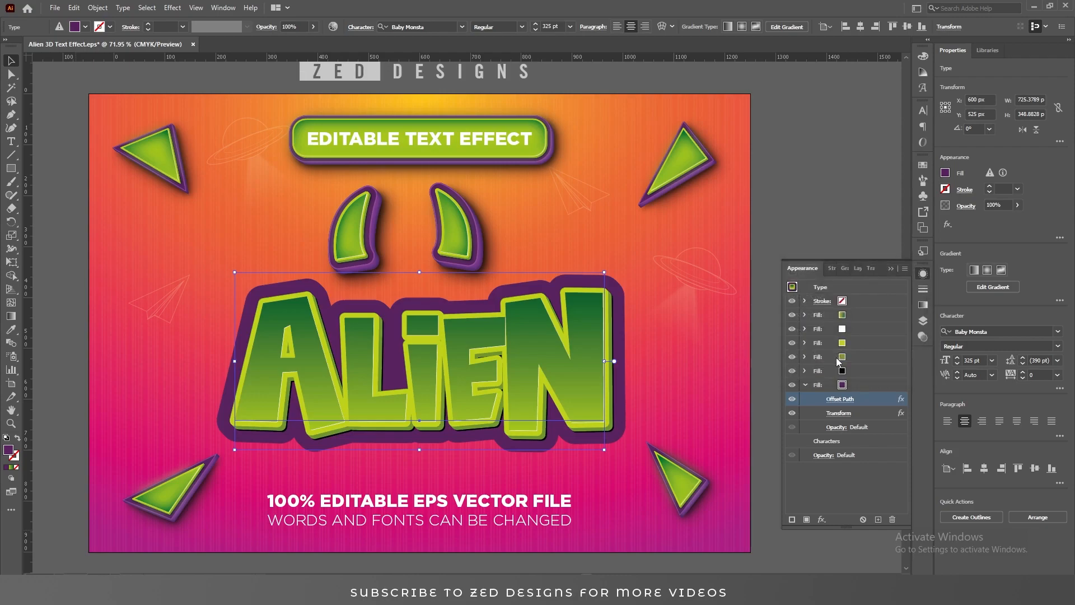
# Step: Edit the dark purple fill's Transform effect to move 6 px horizontally and 6 px vertically with 0 copies
pyautogui.click(842, 414)
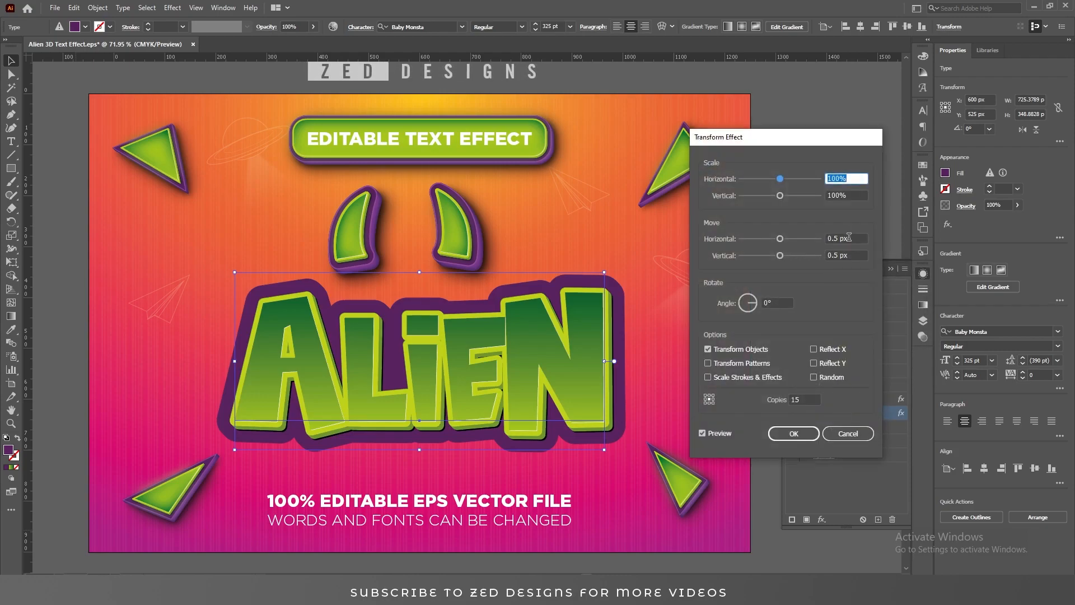
pyautogui.click(849, 237)
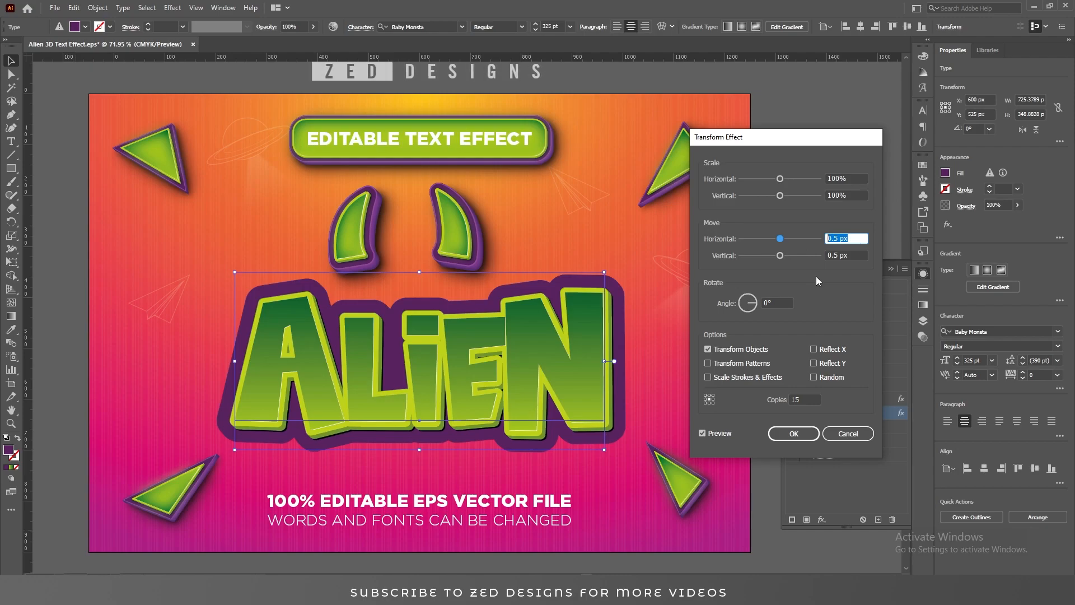
pyautogui.click(805, 399)
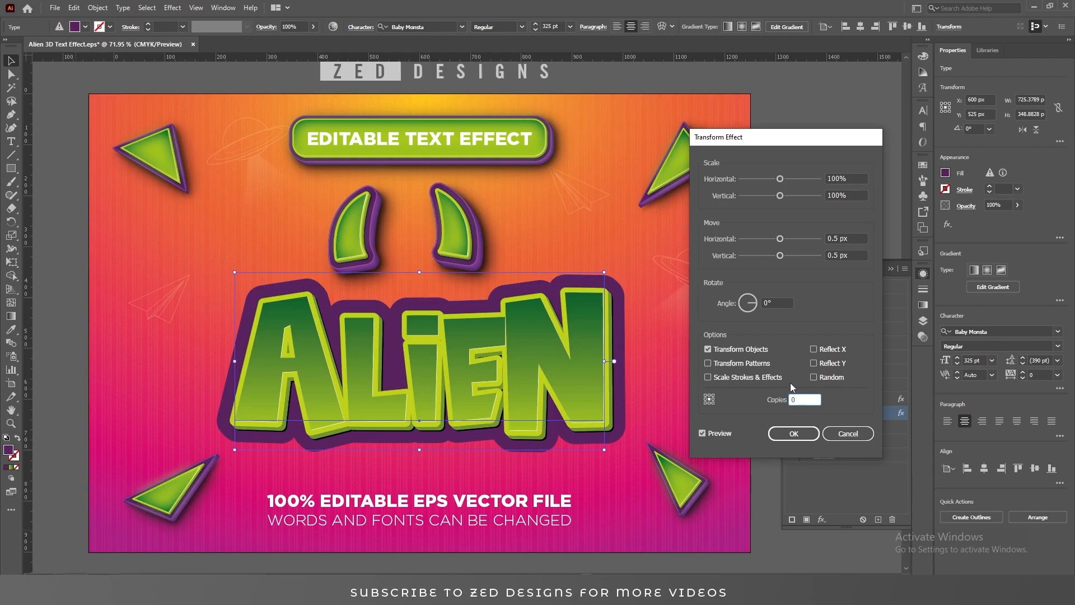
pyautogui.click(850, 238)
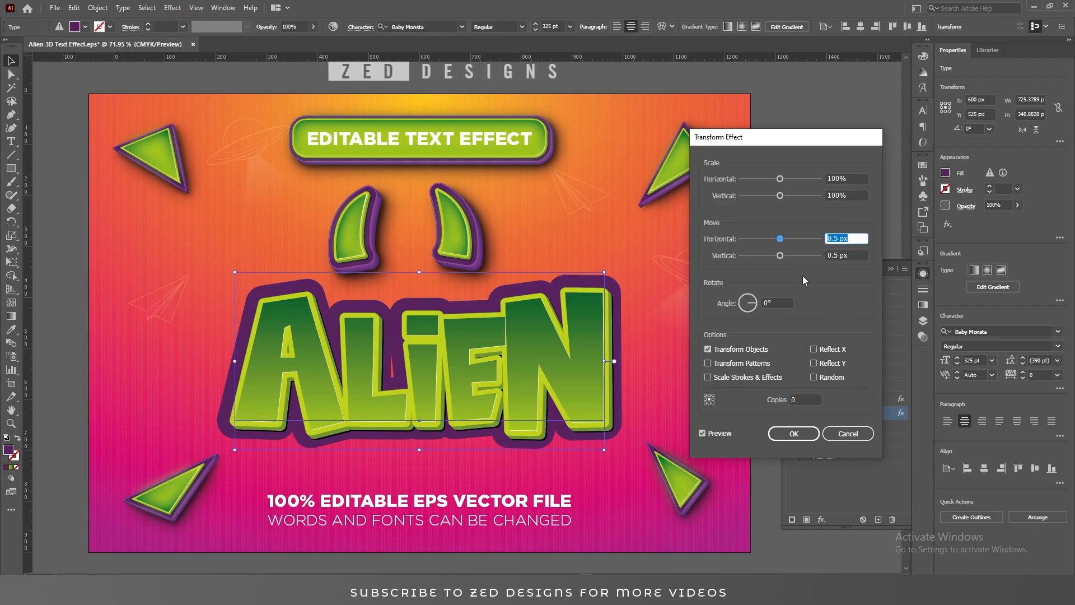
pyautogui.write('6')
pyautogui.press('Tab')
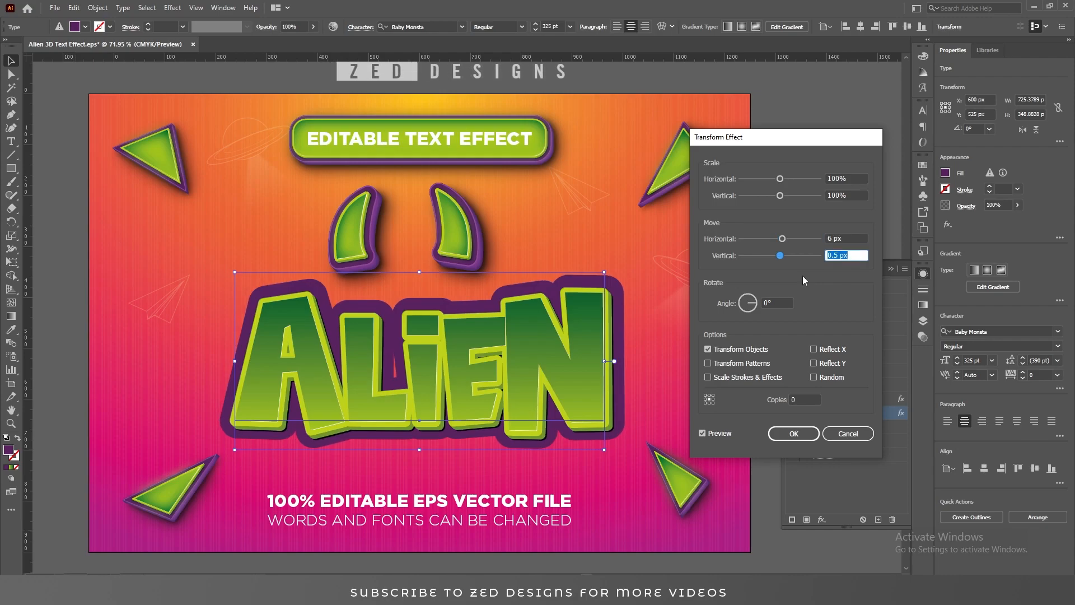
pyautogui.write('6')
pyautogui.press('Tab')
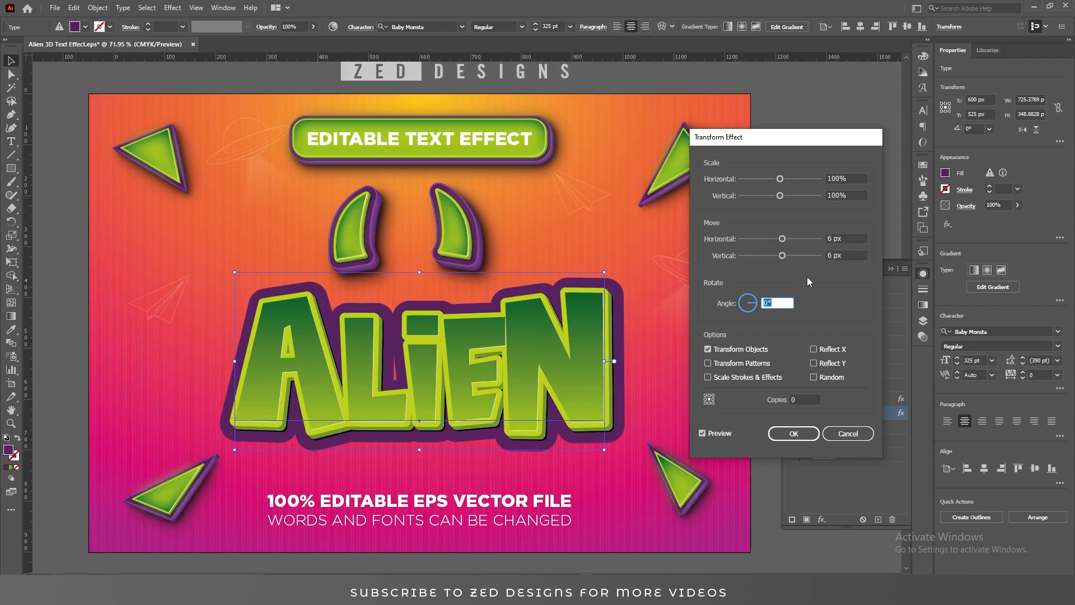
pyautogui.click(803, 434)
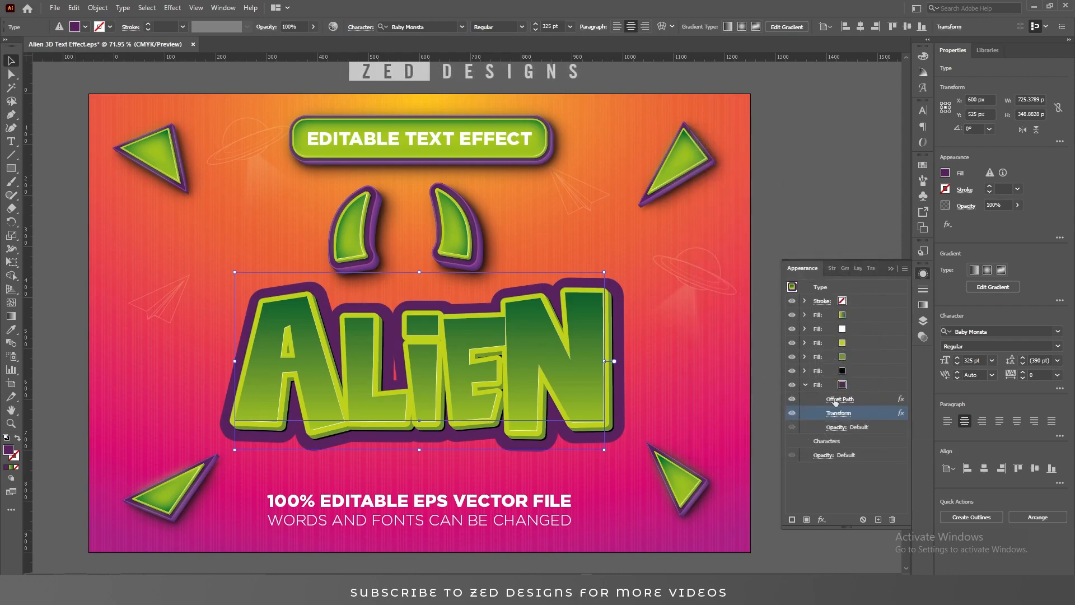
pyautogui.click(805, 385)
# Step: Duplicate the dark purple fill and set the lower copy's color to 904996
pyautogui.click(862, 384)
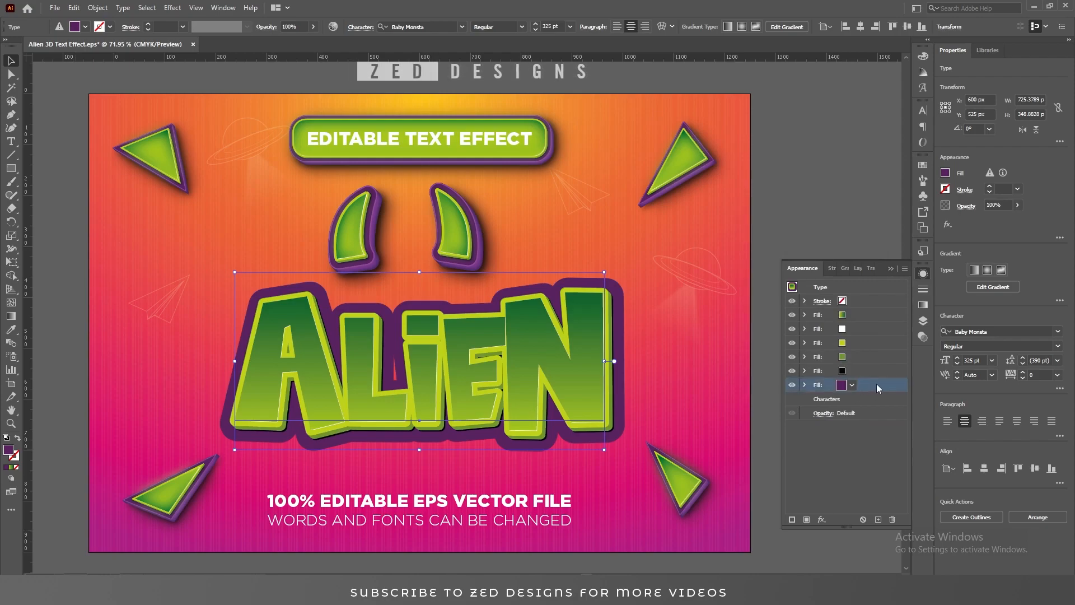
pyautogui.click(878, 518)
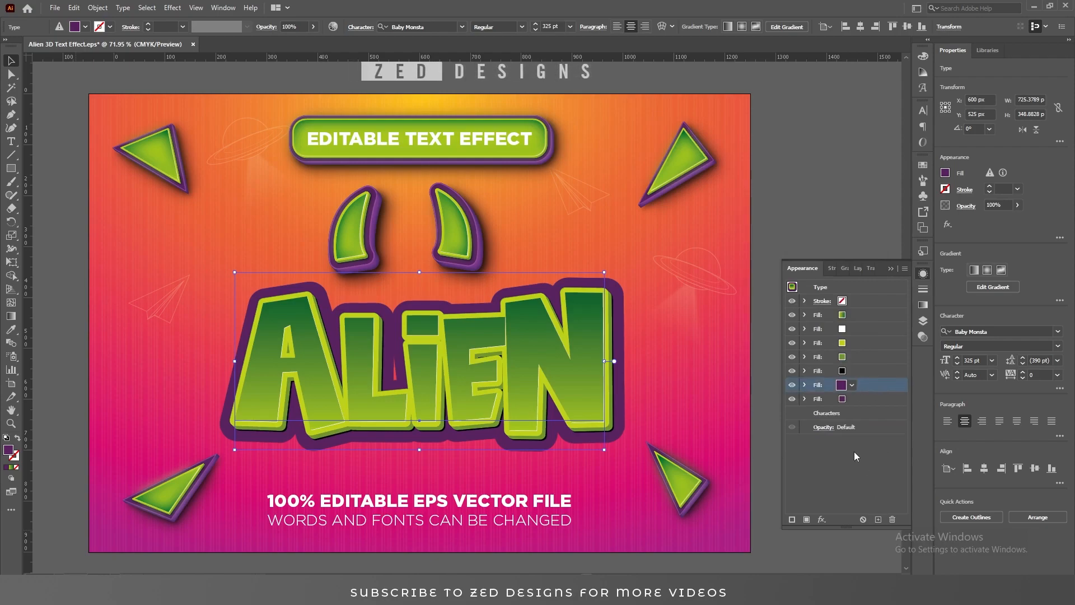
pyautogui.click(858, 398)
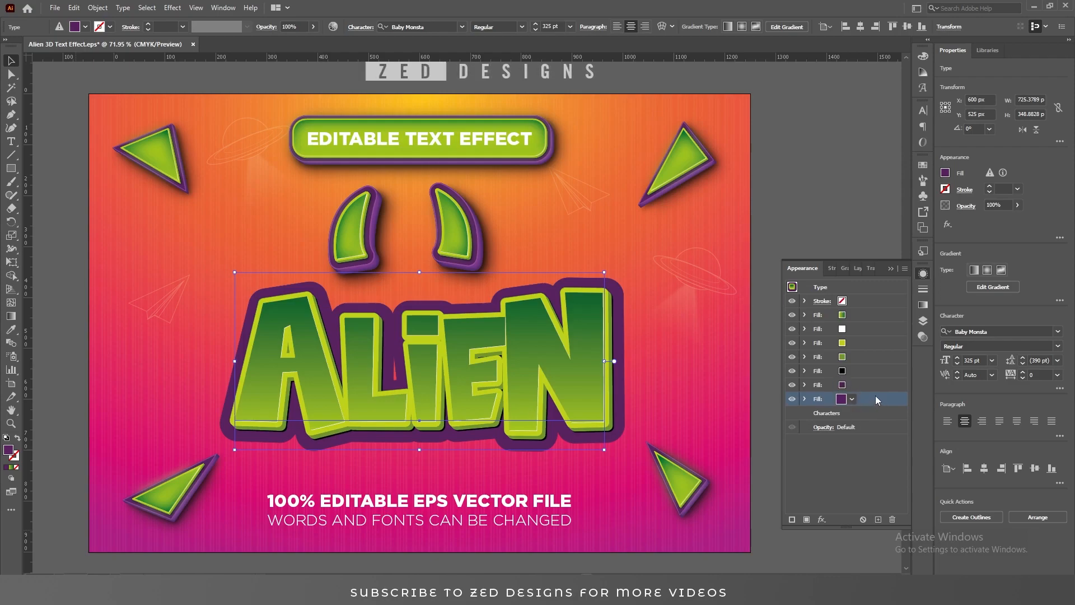
pyautogui.doubleClick(10, 450)
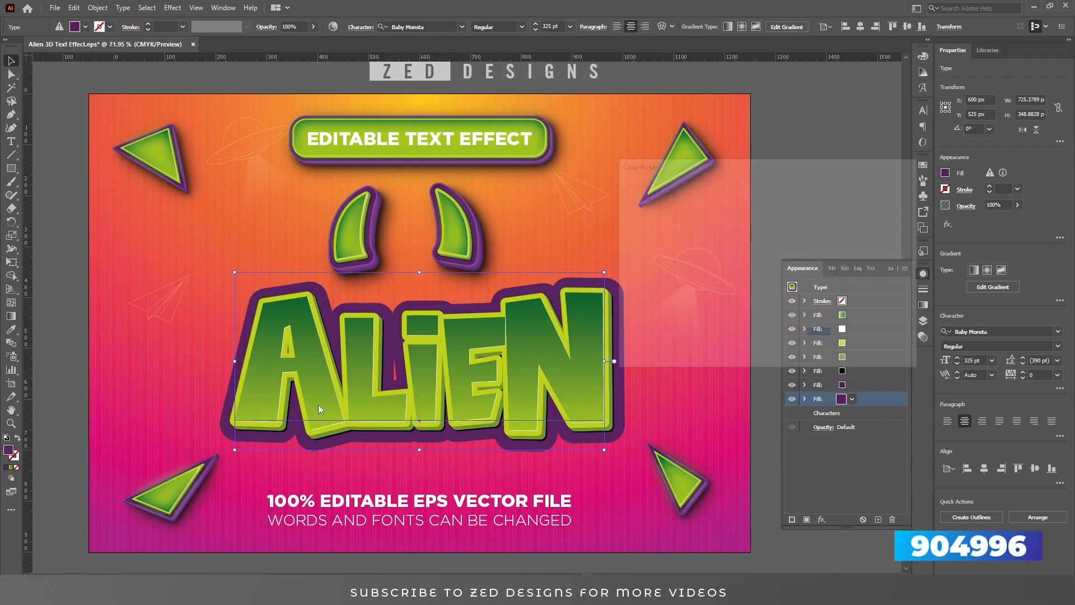
pyautogui.write('904996')
pyautogui.press('Tab')
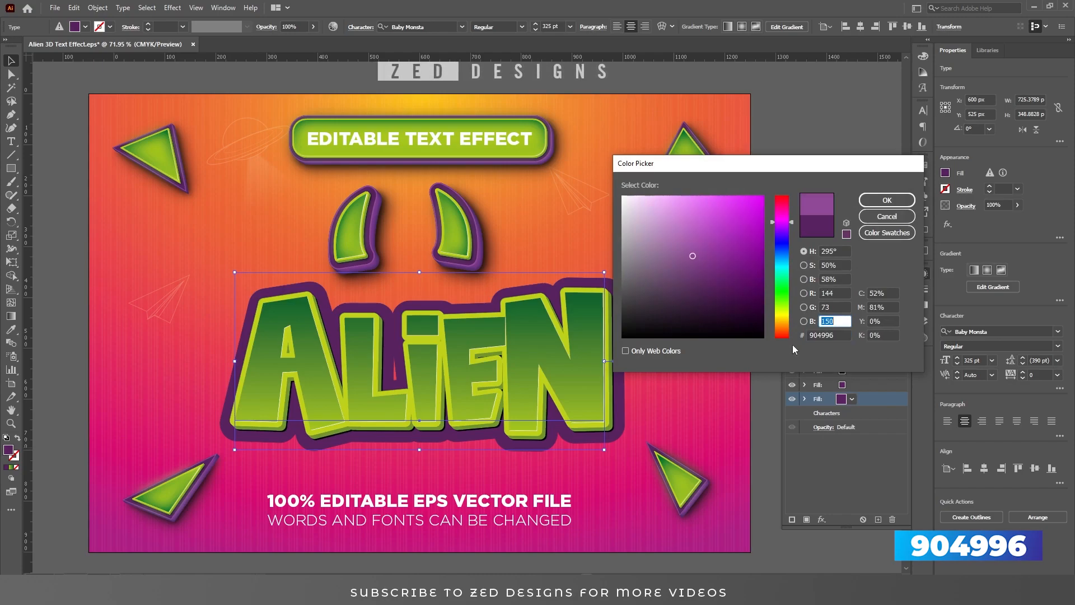
pyautogui.click(877, 202)
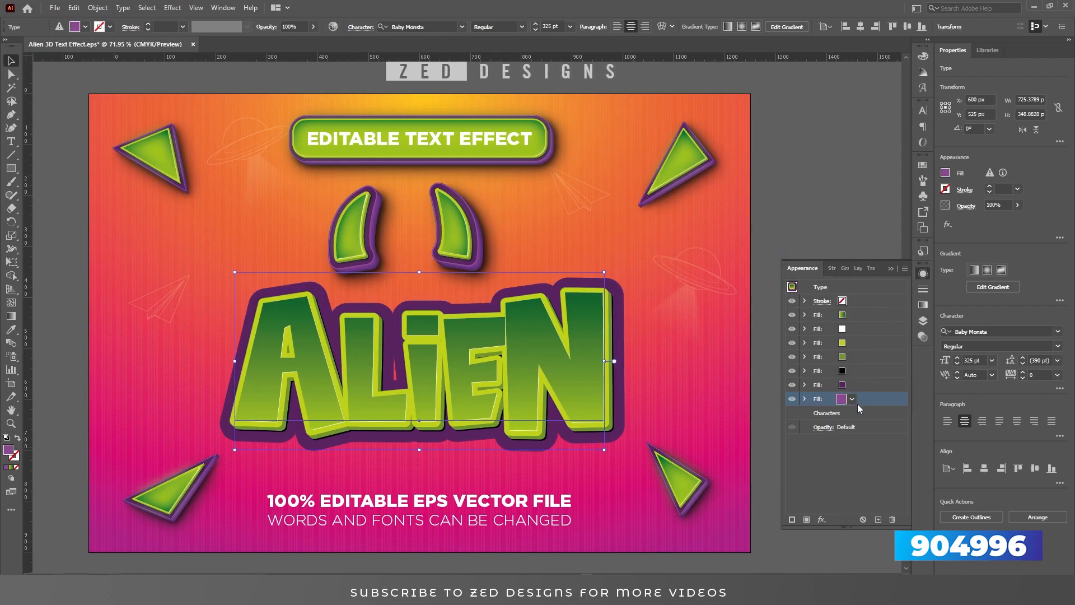
# Step: Set the Offset Path effect of the 904996 purple fill at the bottom of the stack to 40 px
pyautogui.click(805, 398)
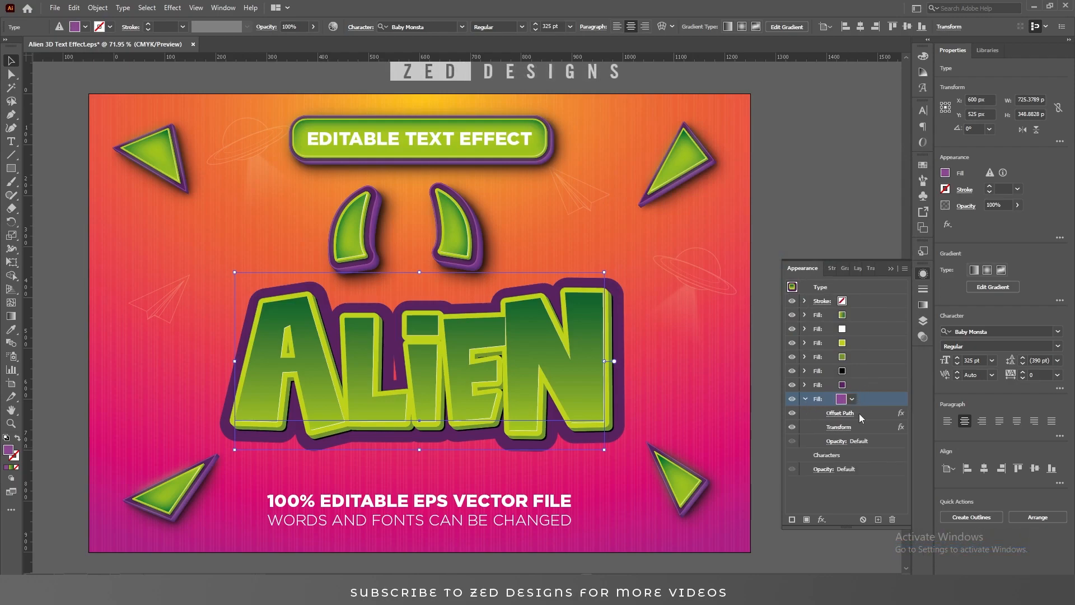
pyautogui.click(840, 413)
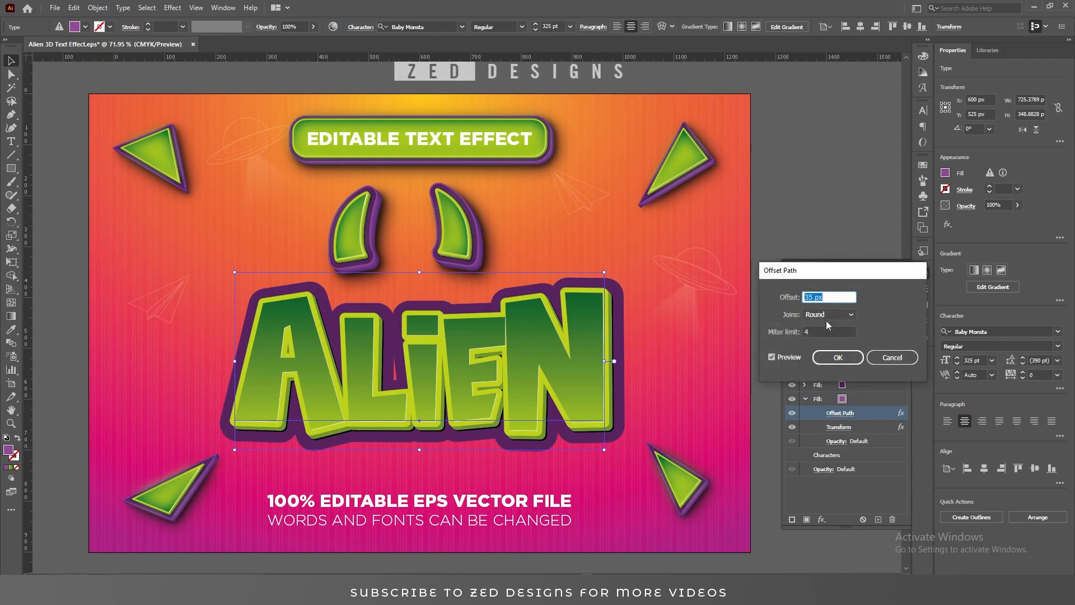
pyautogui.write('40')
pyautogui.press('Tab')
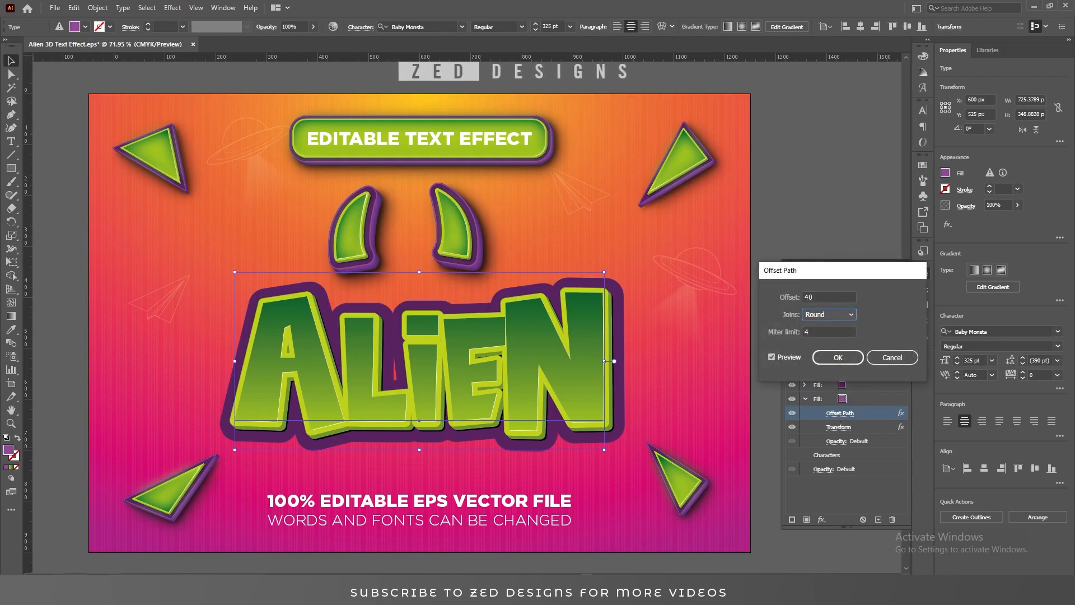
pyautogui.click(828, 363)
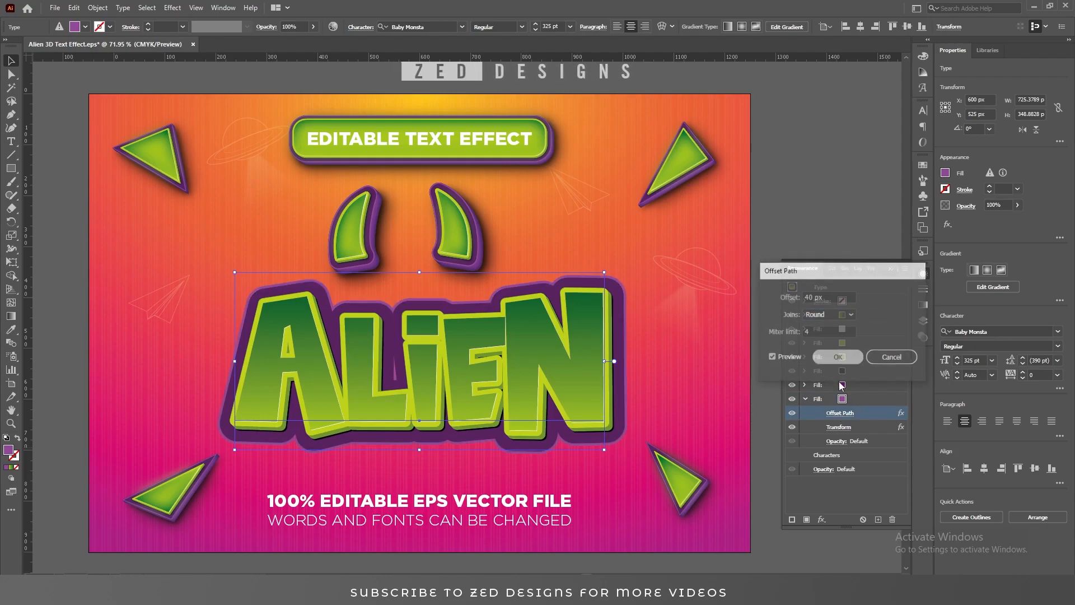
pyautogui.click(805, 399)
# Step: Duplicate the bottom purple fill and set the lower copy's color to 7D3B8F
pyautogui.click(858, 403)
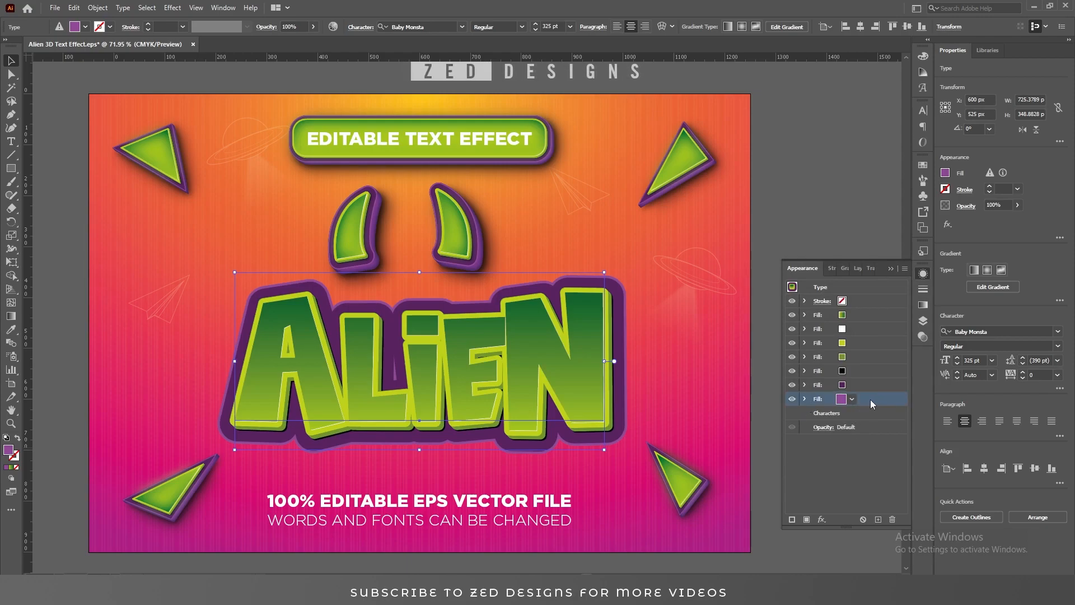
pyautogui.click(878, 519)
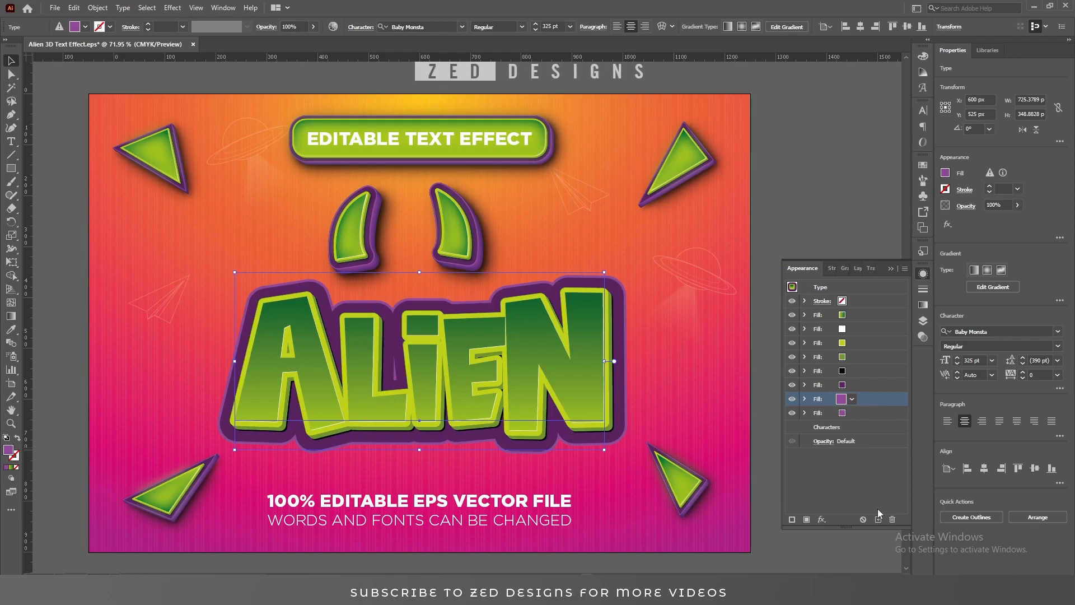
pyautogui.click(840, 413)
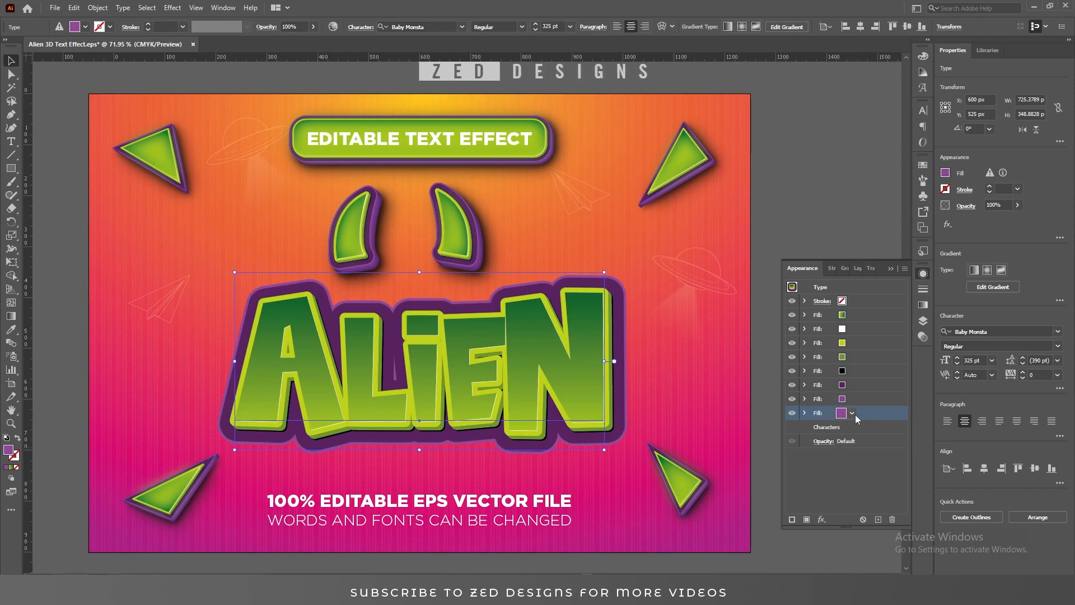
pyautogui.doubleClick(9, 451)
pyautogui.write('7d')
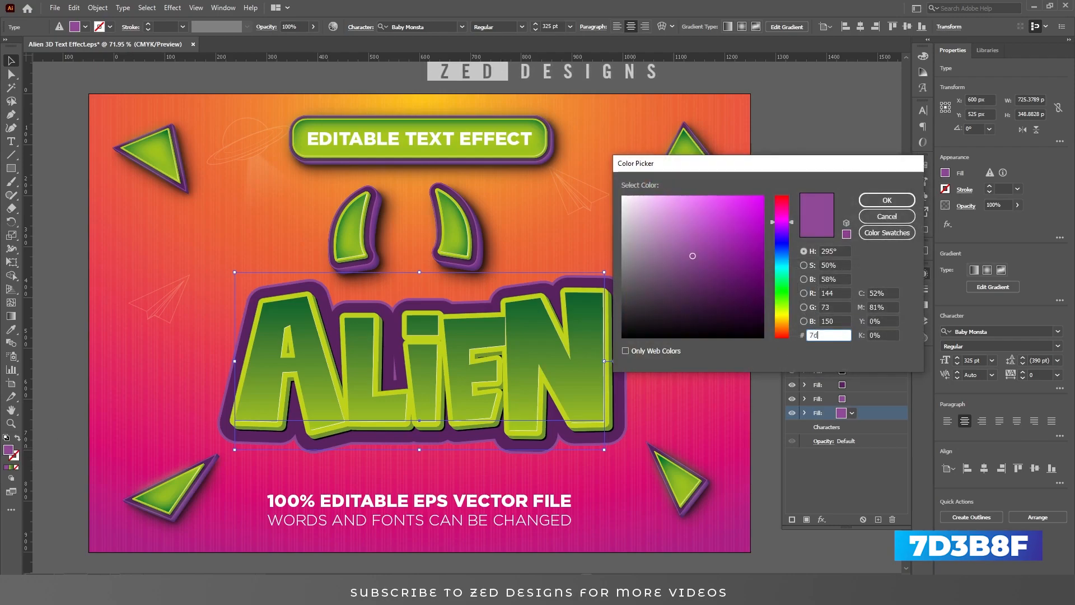
pyautogui.write('3b8f')
pyautogui.press('Tab')
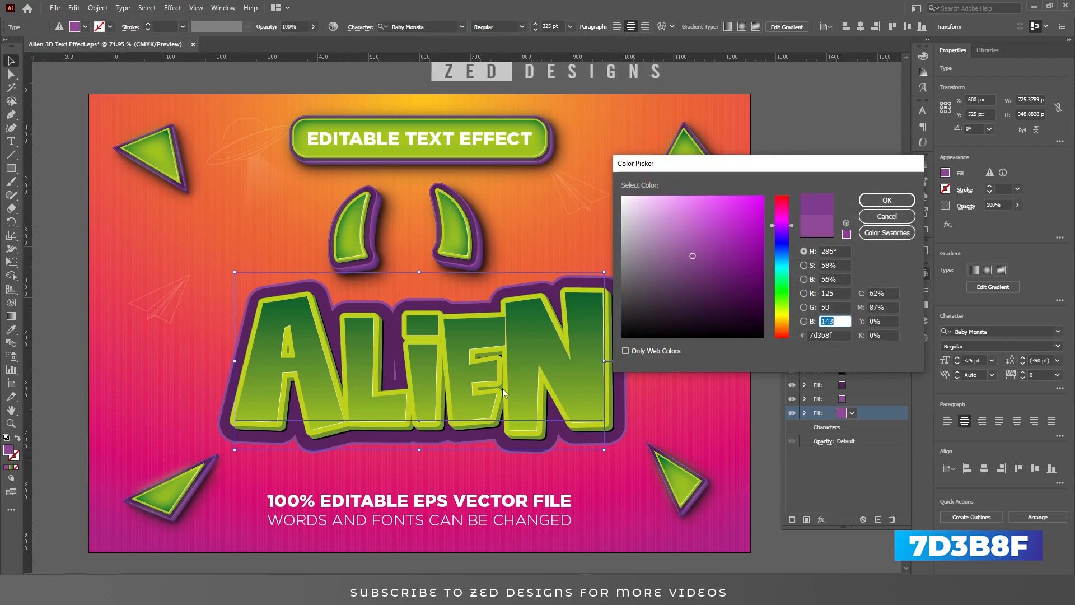
pyautogui.click(887, 200)
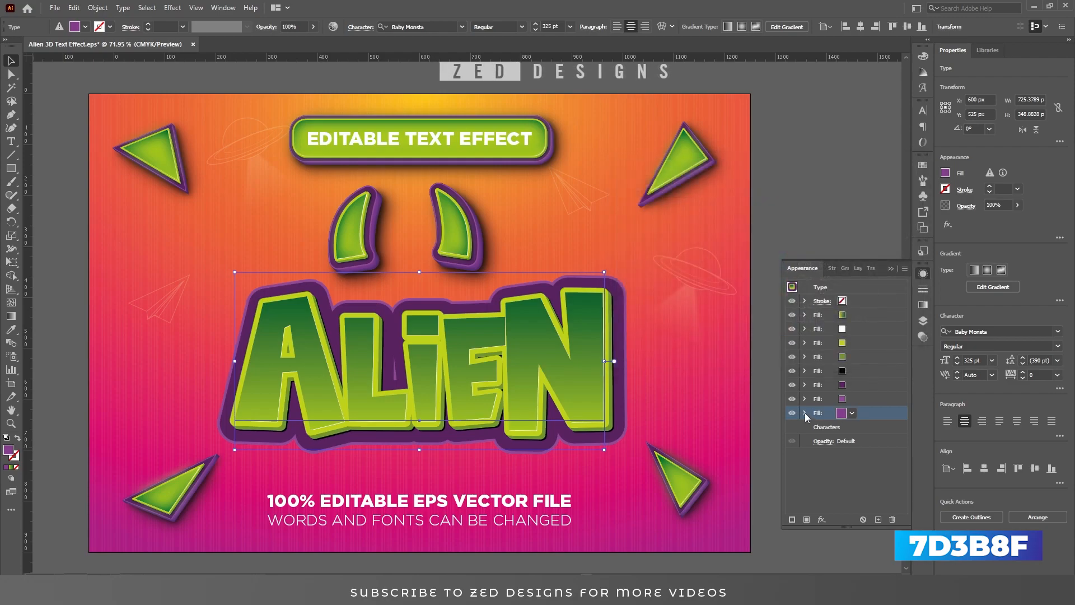
# Step: Add a new Transform effect to the bottom 7D3B8F fill, moving 0.5 px horizontally and 0.5 px vertically with 40 copies
pyautogui.click(822, 519)
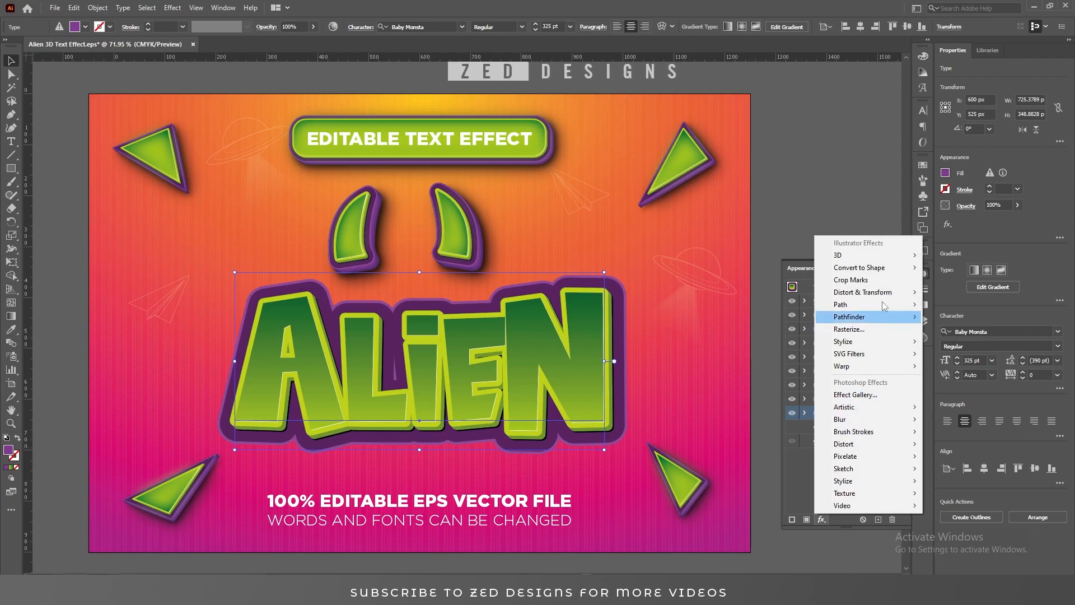
pyautogui.moveTo(874, 291)
pyautogui.click(955, 329)
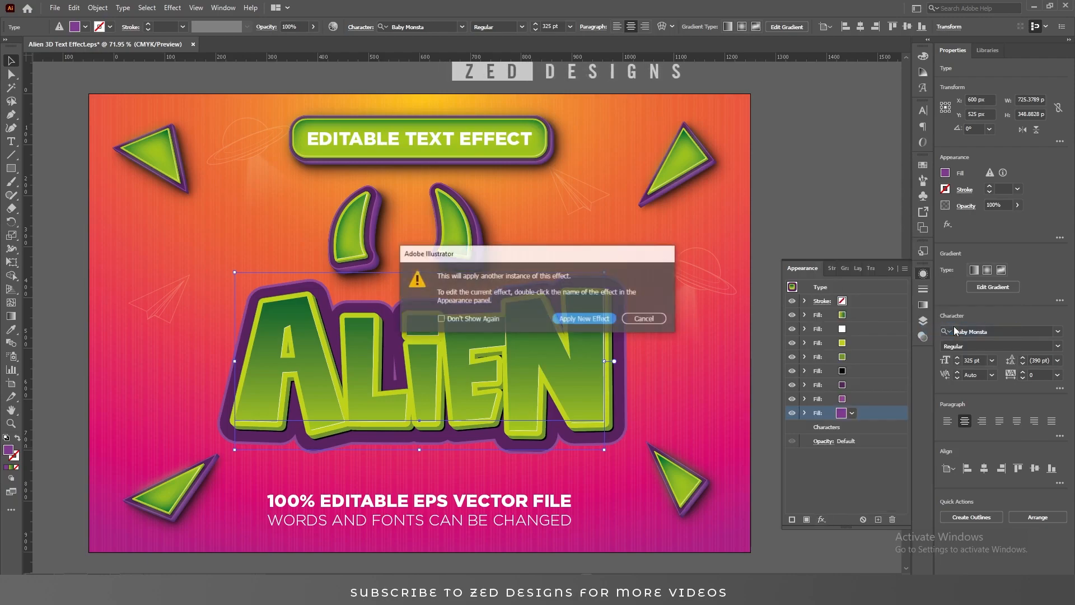
pyautogui.click(577, 318)
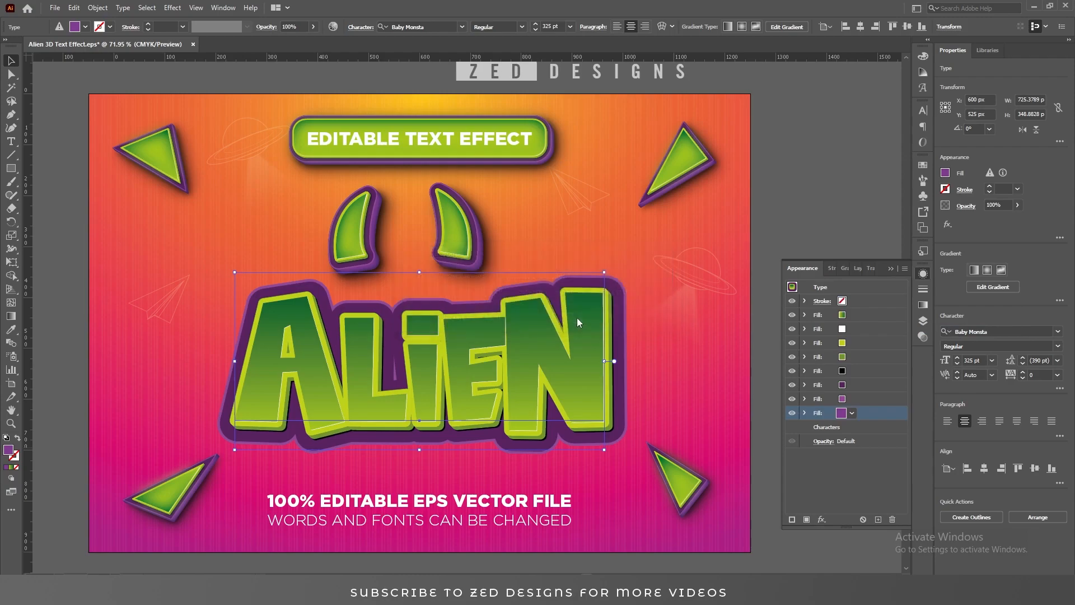
pyautogui.click(849, 238)
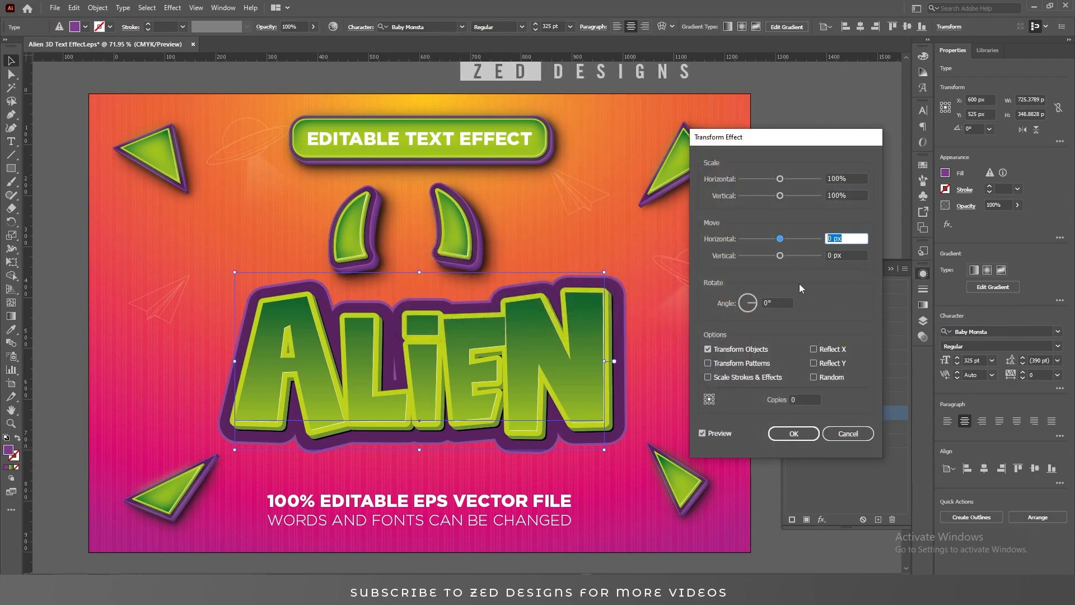
pyautogui.write('0.5')
pyautogui.press('Tab')
pyautogui.write('0.5')
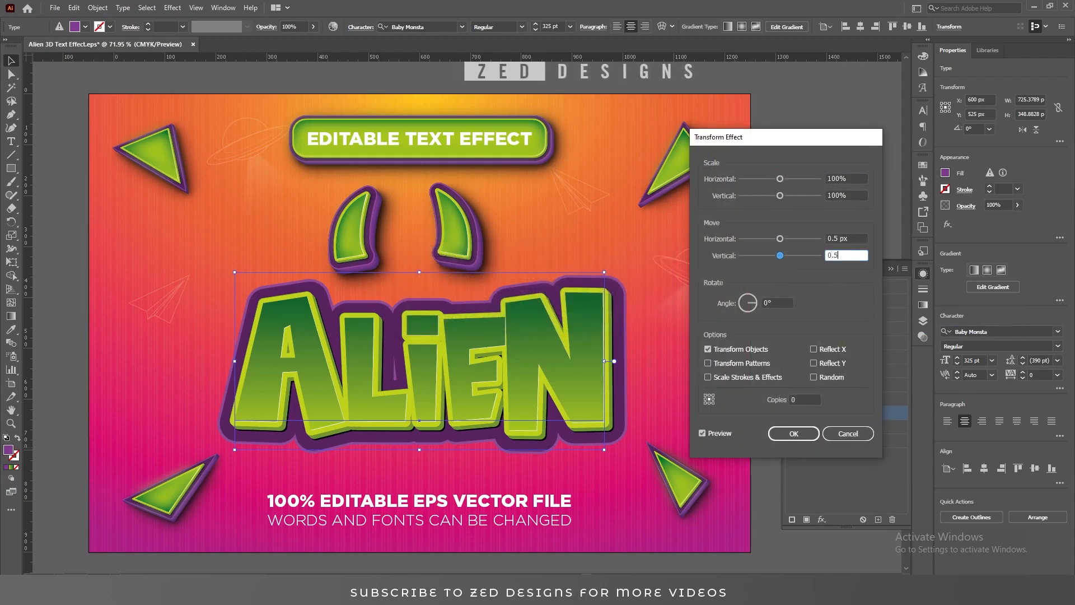
pyautogui.press('Tab')
pyautogui.click(849, 238)
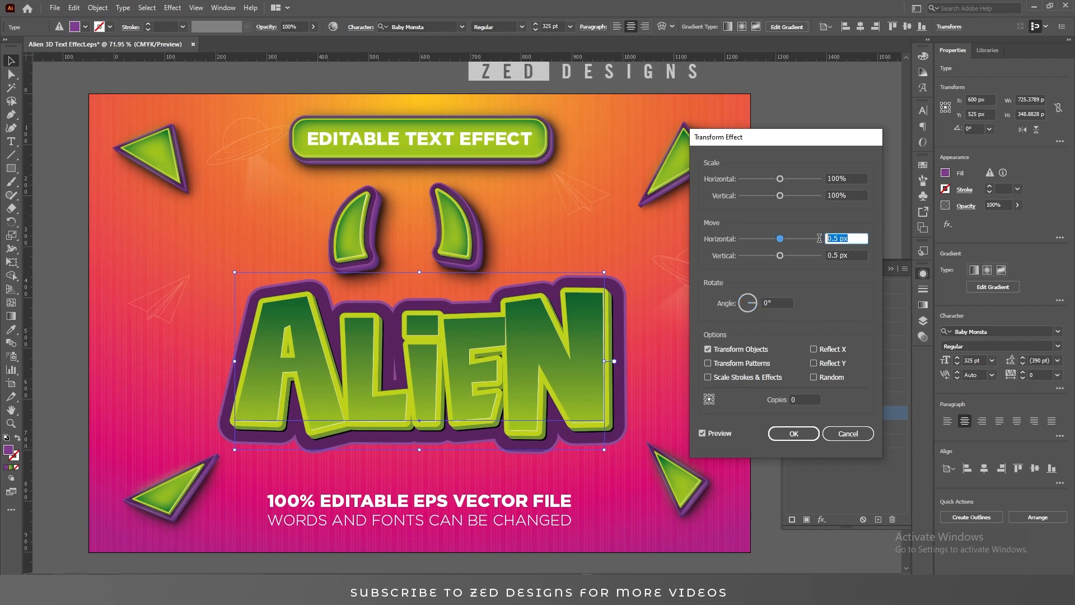
pyautogui.click(849, 256)
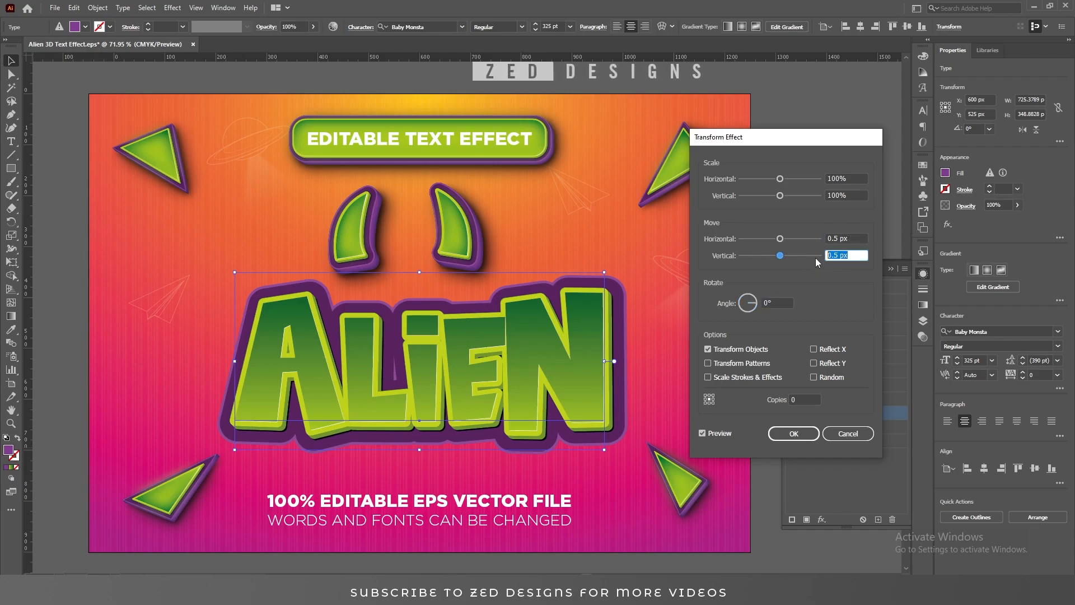
pyautogui.click(800, 400)
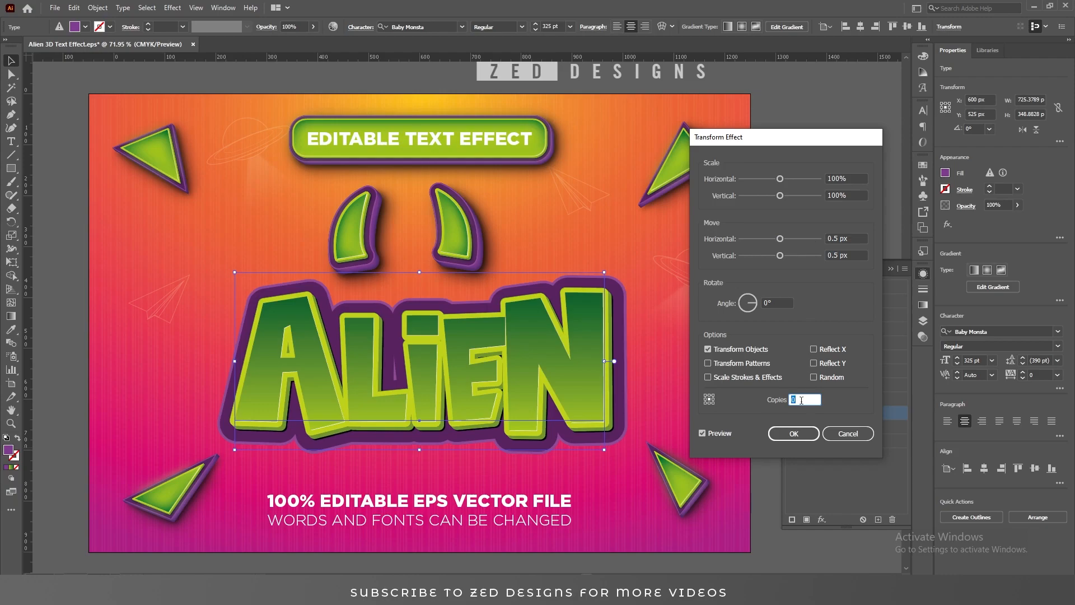
pyautogui.write('40')
pyautogui.press('Tab')
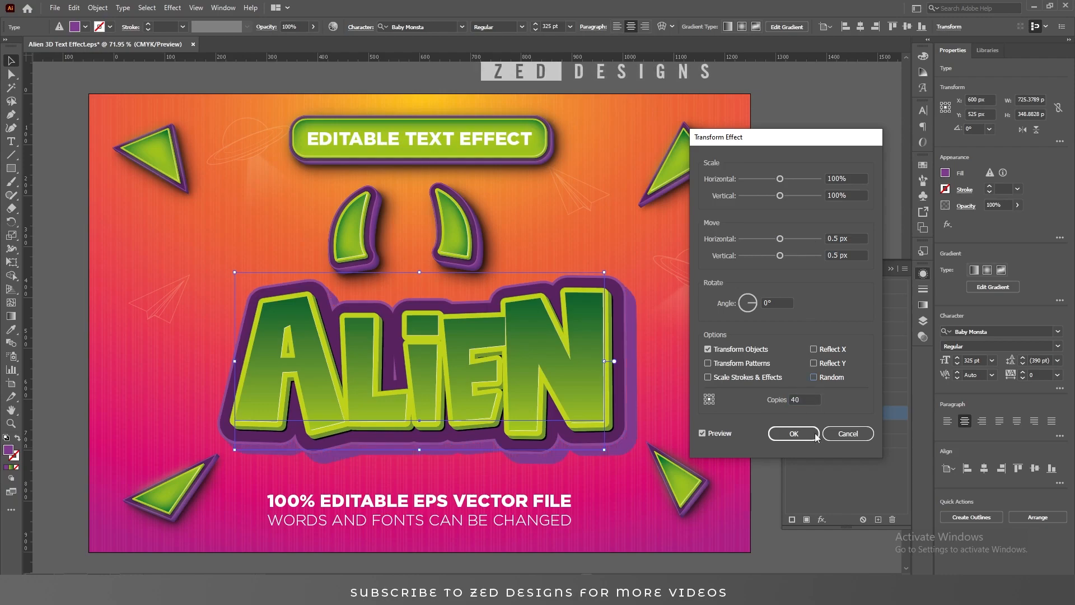
pyautogui.click(794, 434)
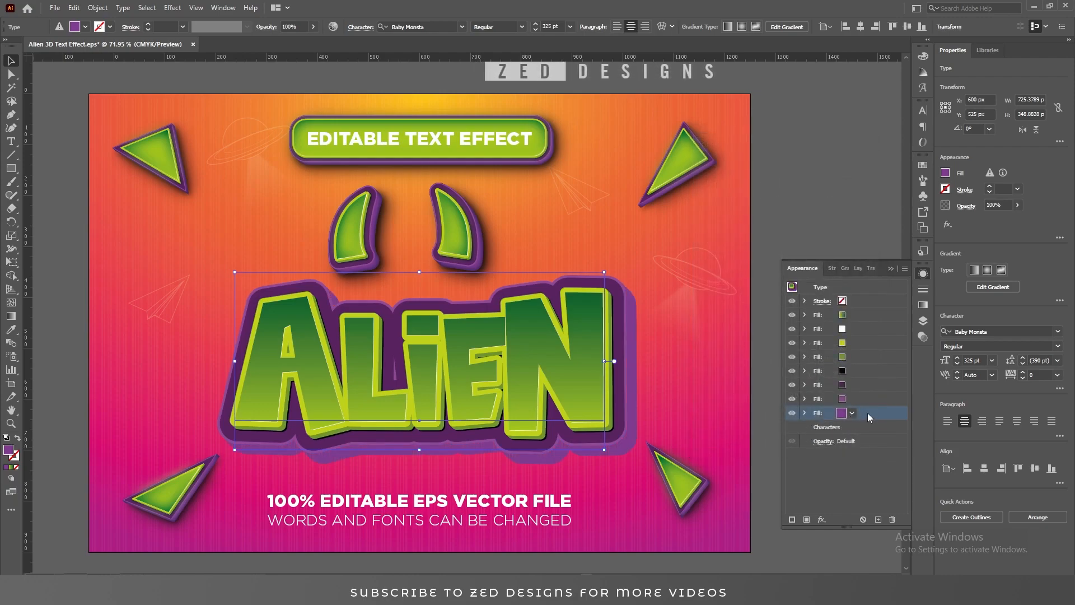
# Step: Add an Inner Glow to the bottom purple fill in Multiply mode with color 4B2258, 75% opacity, 20 px blur and Edge
pyautogui.click(822, 519)
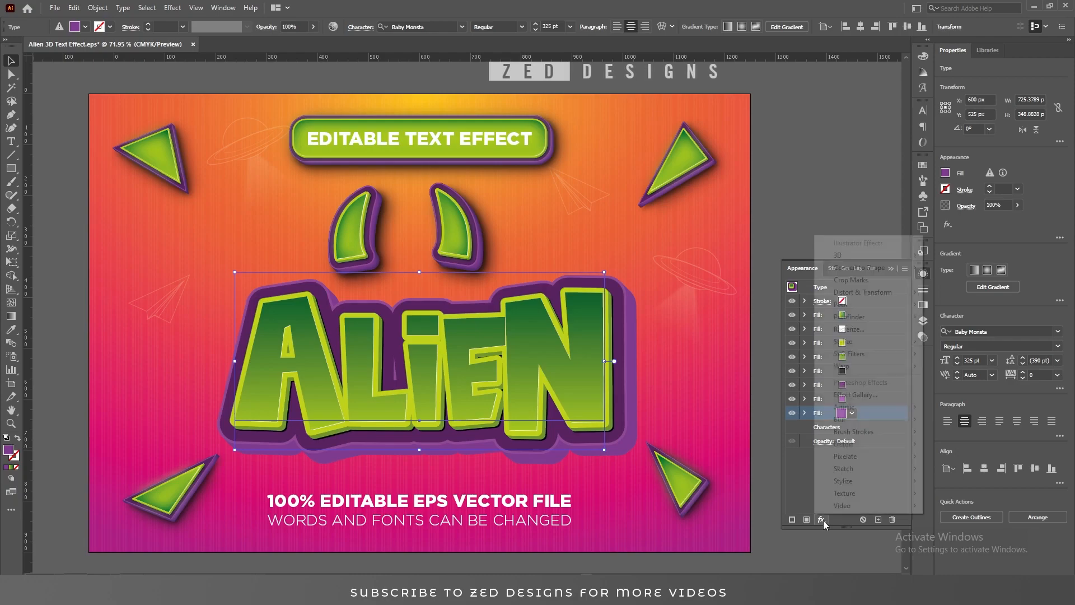
pyautogui.moveTo(896, 341)
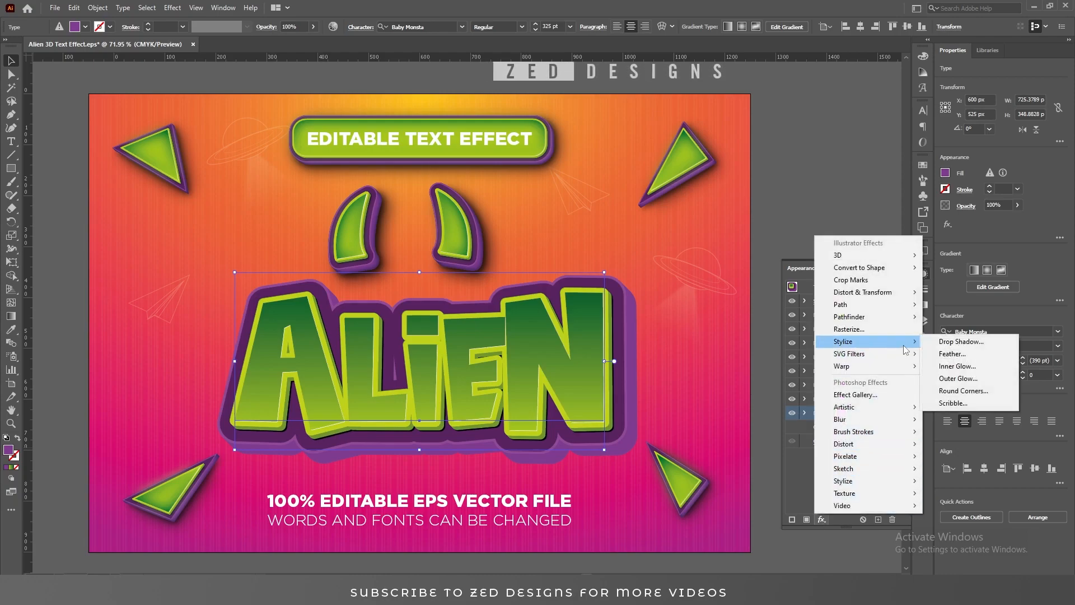
pyautogui.click(975, 367)
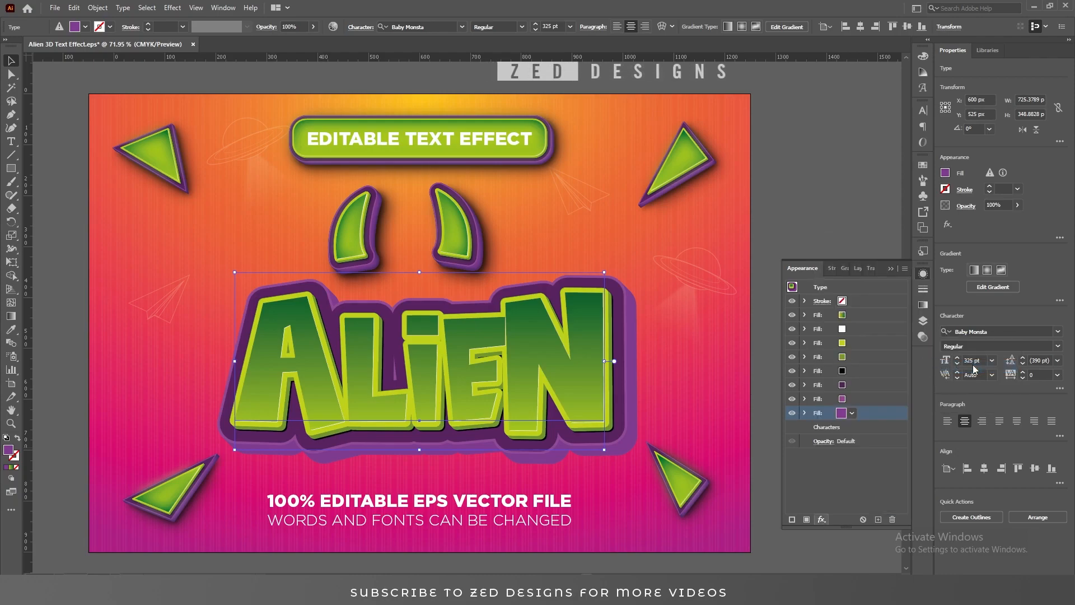
pyautogui.click(871, 276)
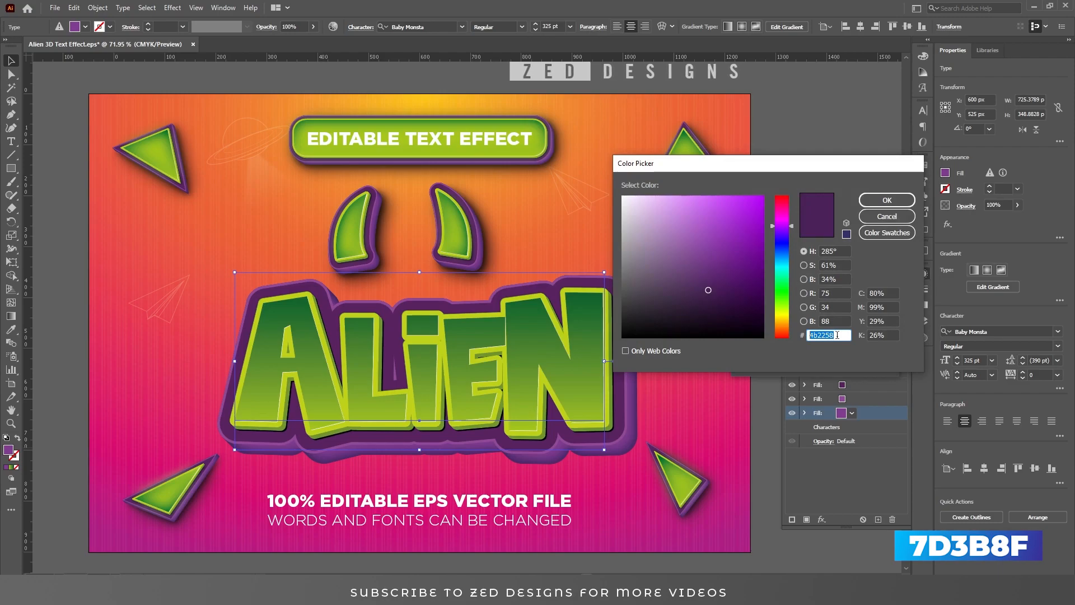
pyautogui.click(887, 200)
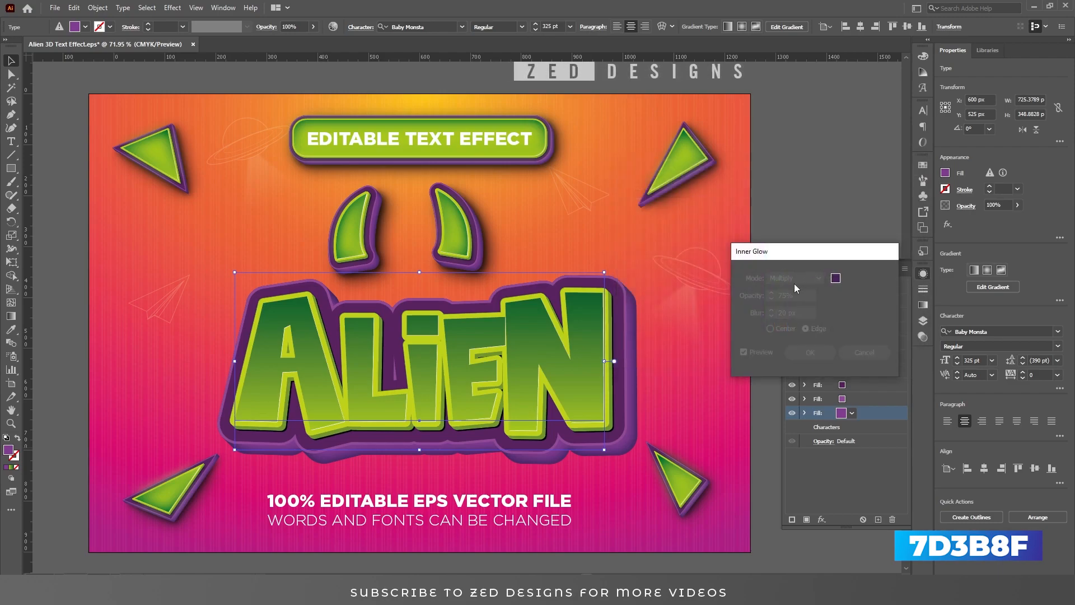
pyautogui.moveTo(803, 298); pyautogui.dragTo(753, 299)
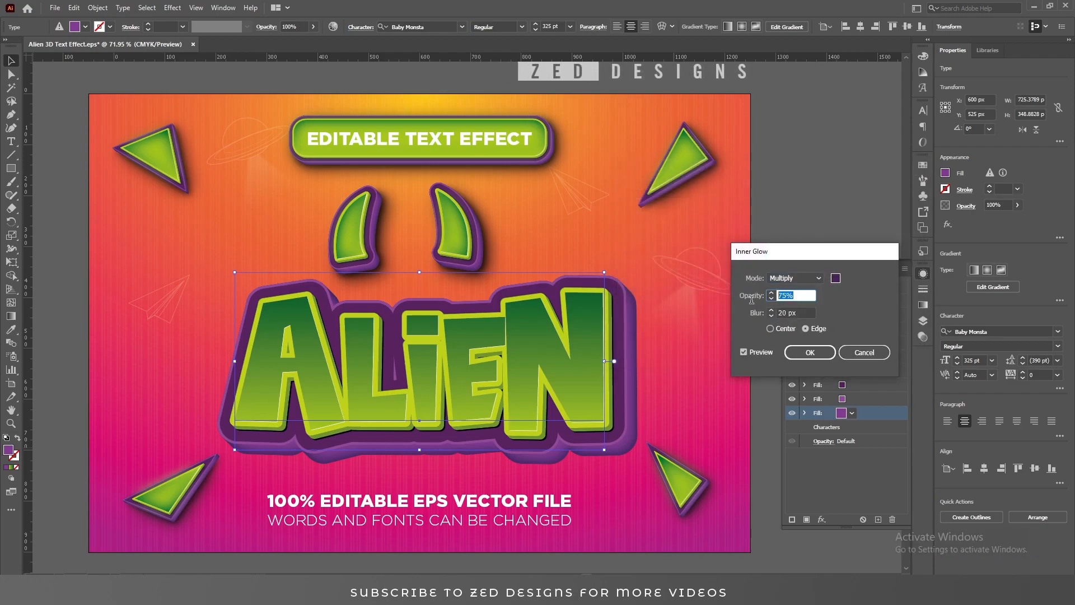
pyautogui.moveTo(800, 314); pyautogui.dragTo(744, 323)
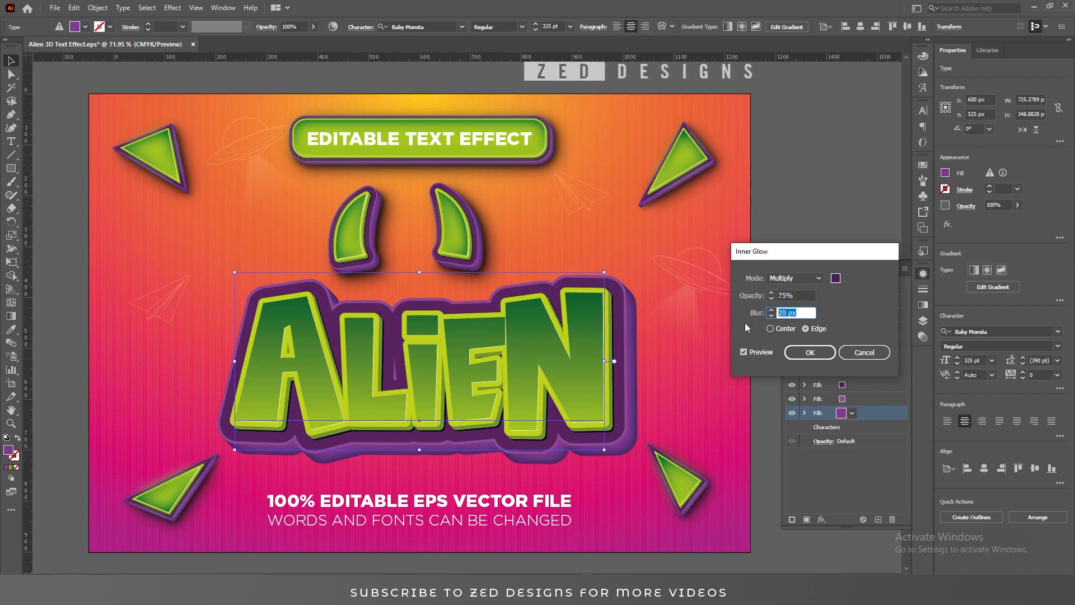
pyautogui.click(812, 352)
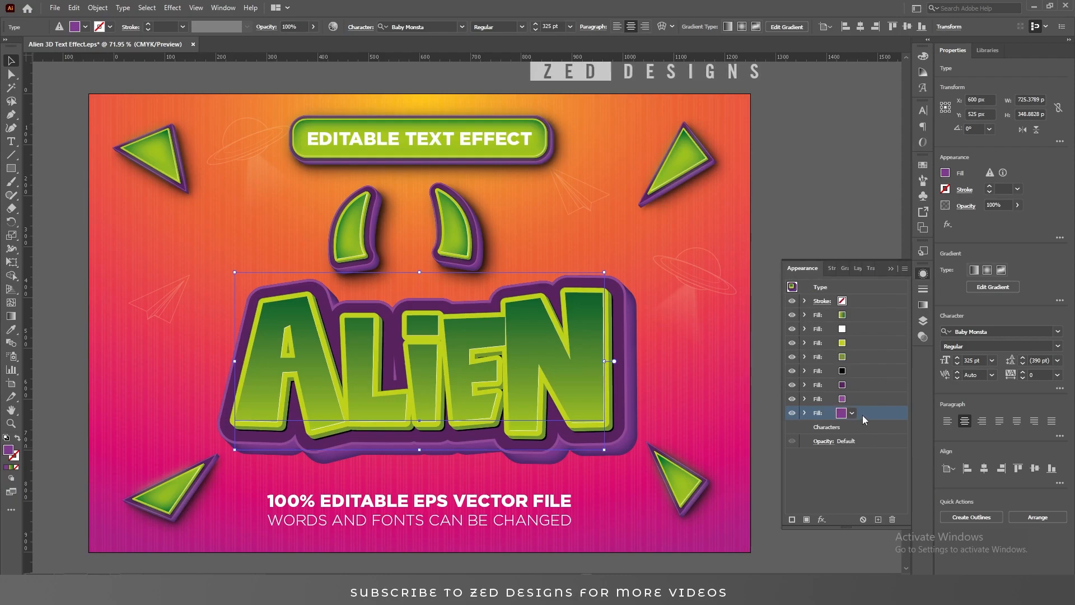
# Step: Duplicate the black fill and move the copy to the bottom of the fill stack
pyautogui.click(863, 370)
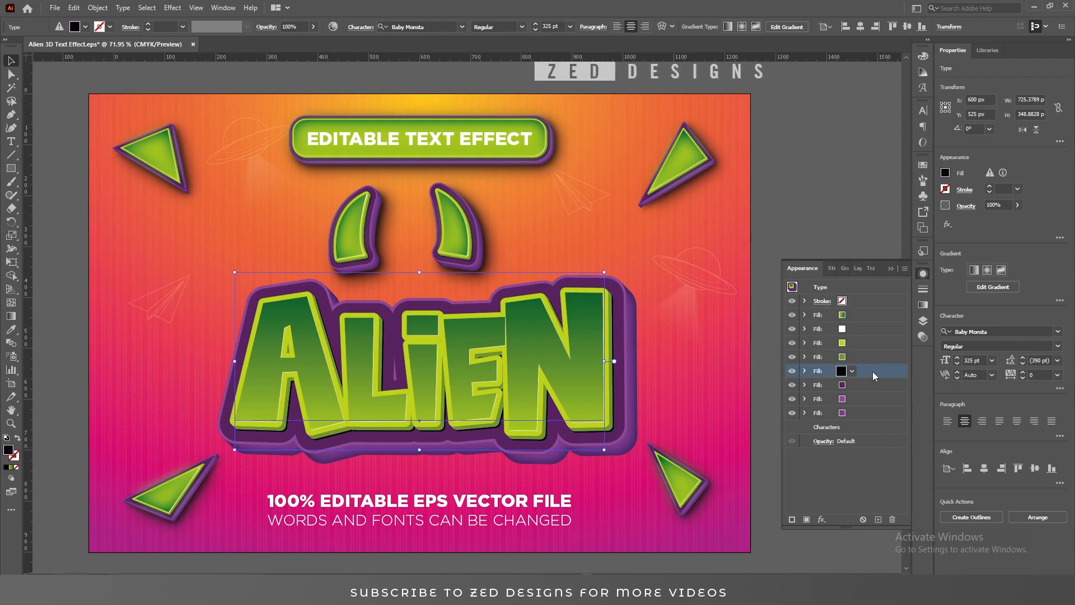
pyautogui.click(878, 520)
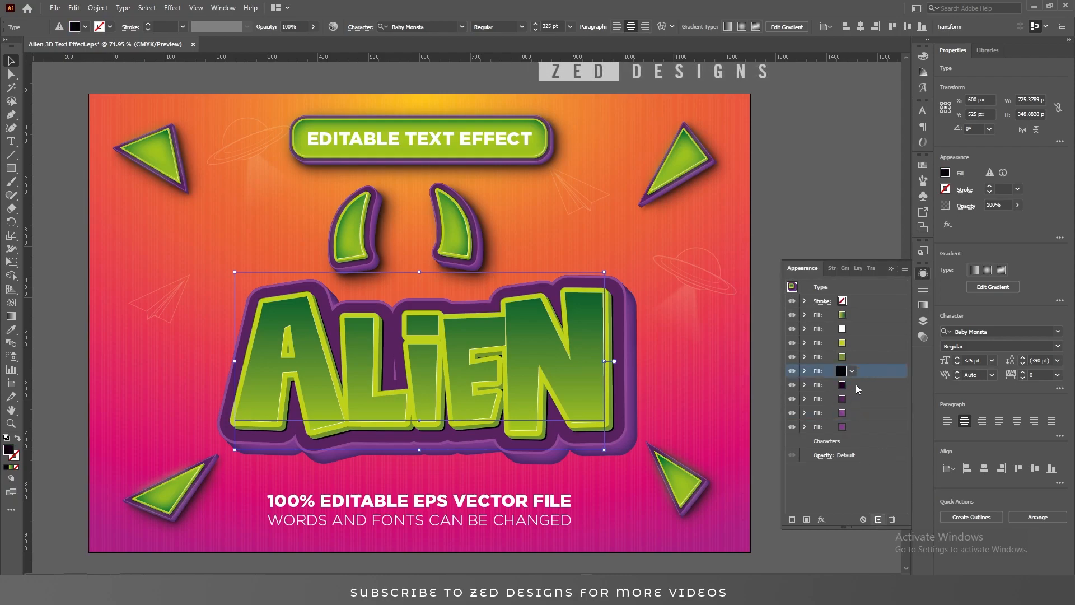
pyautogui.click(856, 384)
pyautogui.click(852, 385)
pyautogui.moveTo(866, 386); pyautogui.dragTo(865, 433)
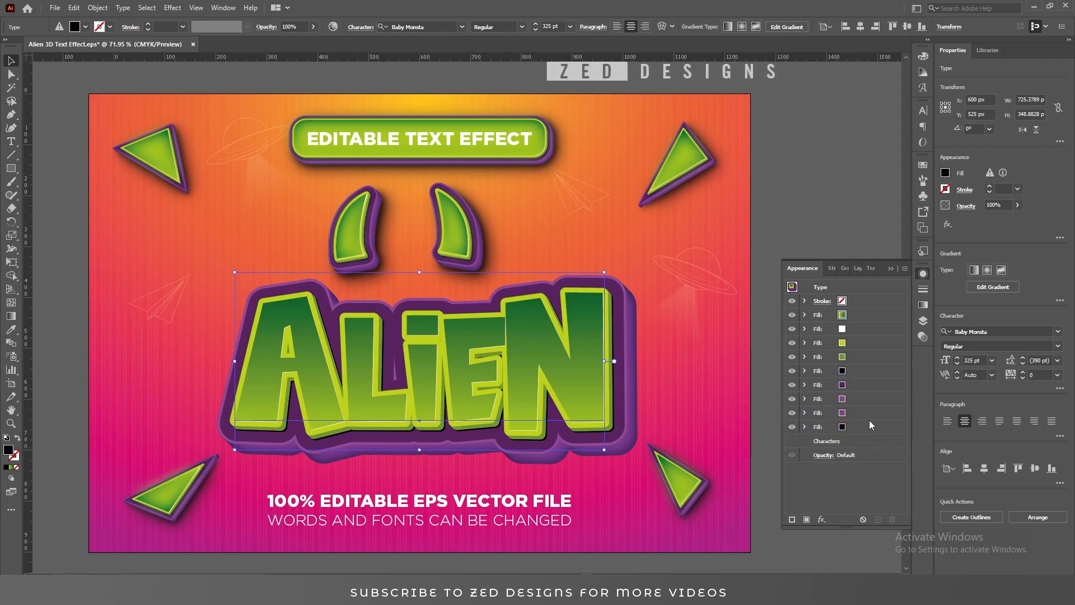
# Step: Set the Offset Path of the bottom black fill to 40 px
pyautogui.click(863, 429)
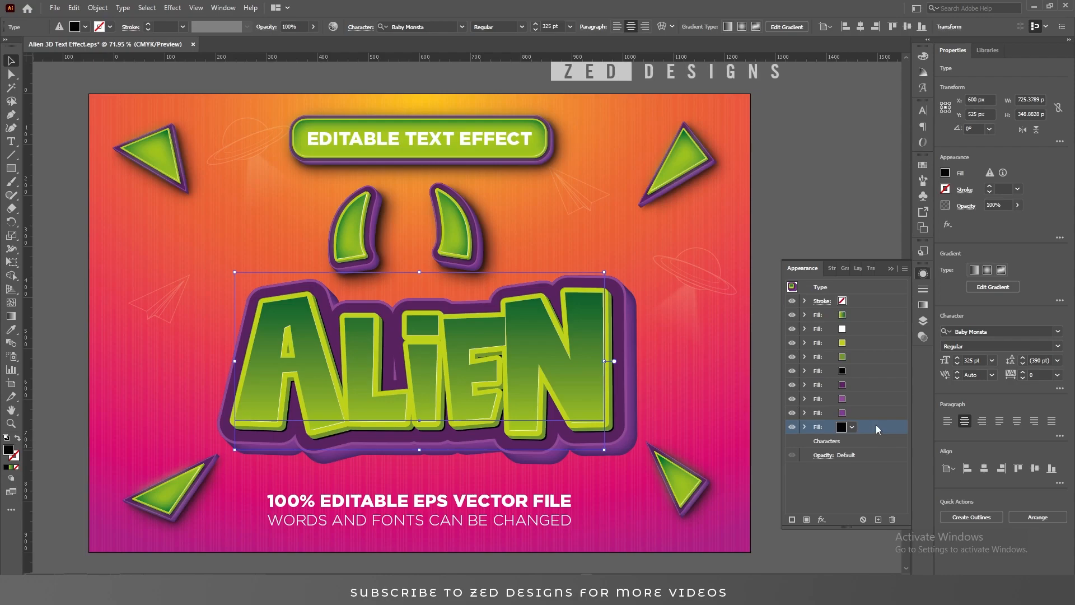
pyautogui.click(804, 428)
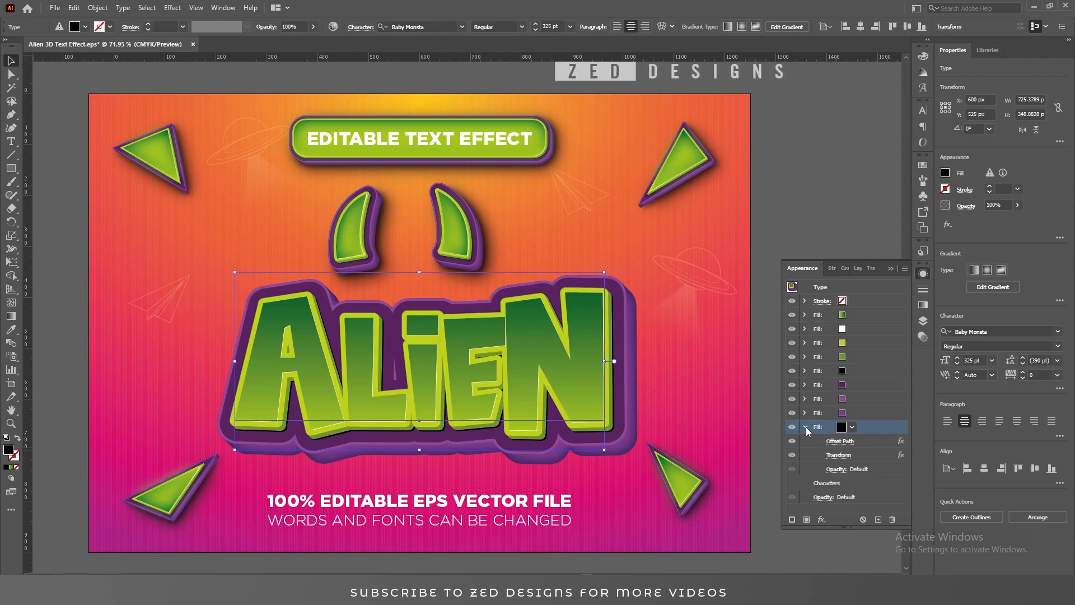
pyautogui.click(843, 441)
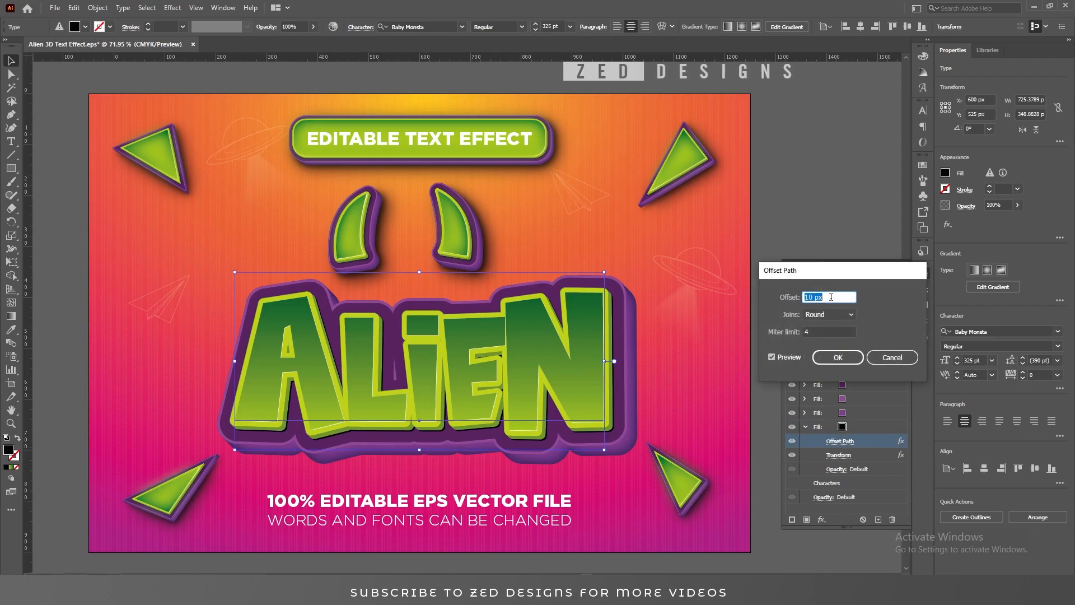
pyautogui.write('40')
pyautogui.press('Tab')
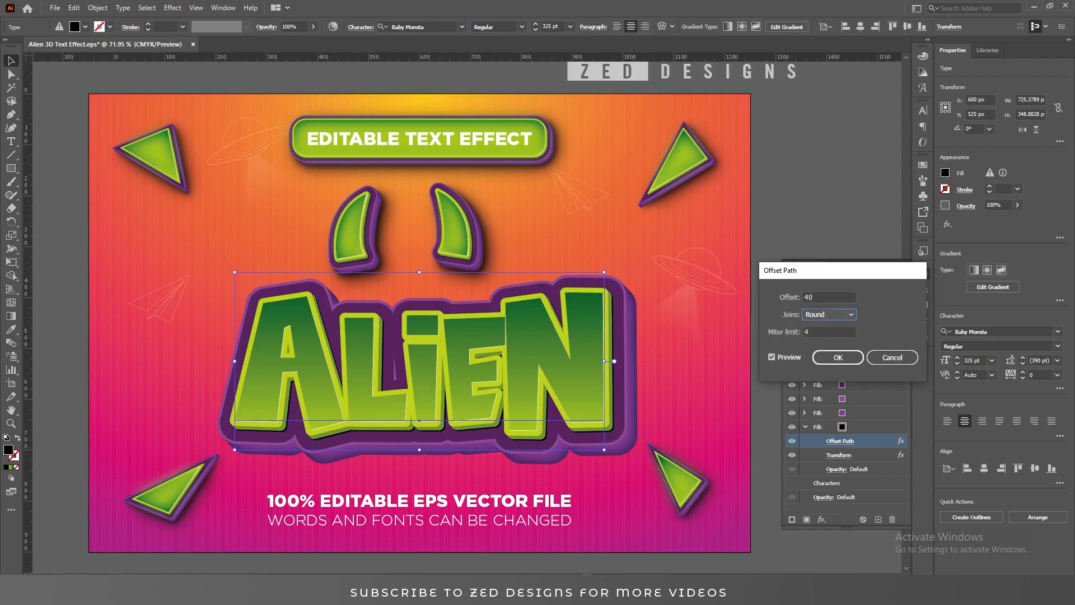
pyautogui.click(828, 358)
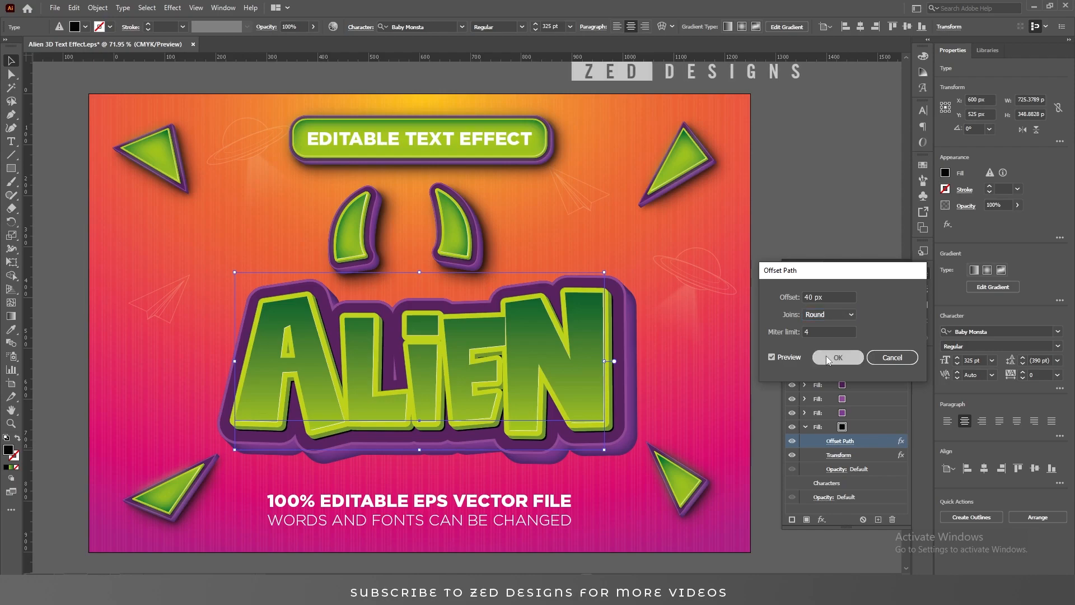
# Step: Change the bottom black fill's Transform effect to move 35 px horizontally and 35 px vertically
pyautogui.click(844, 456)
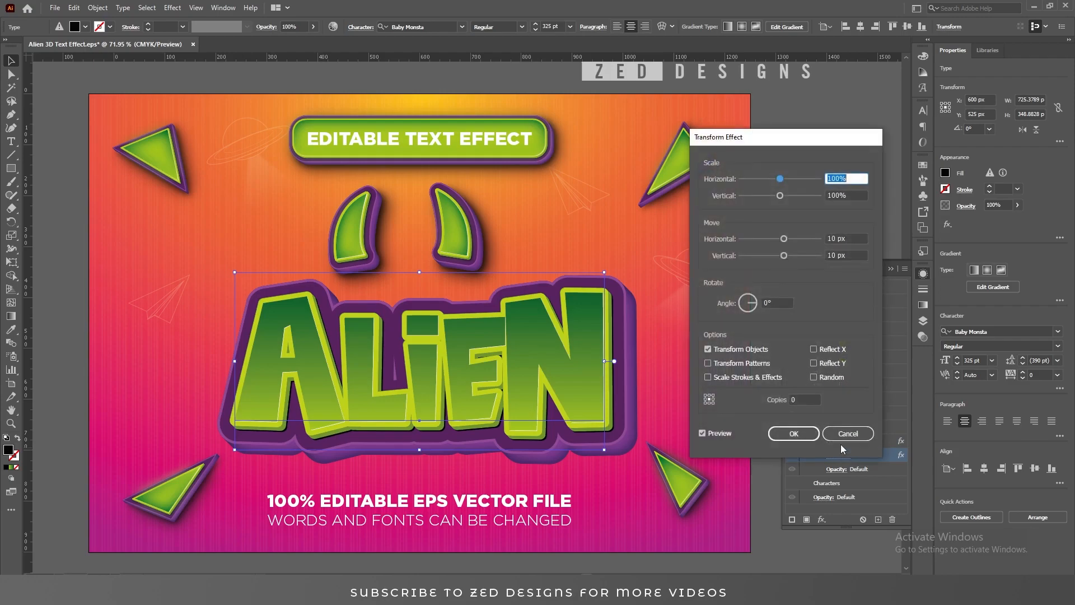
pyautogui.click(847, 238)
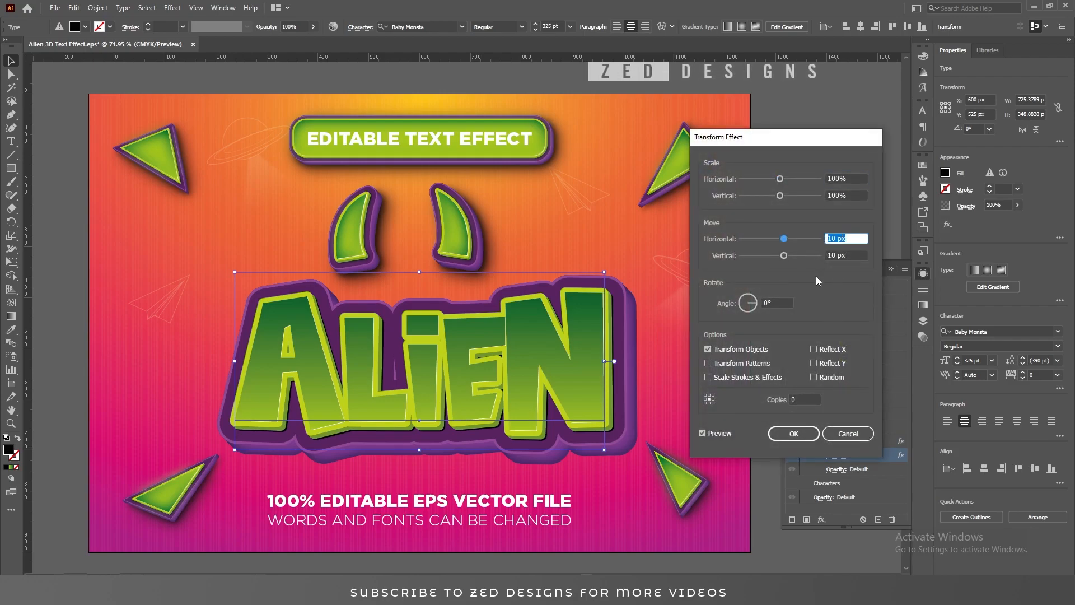
pyautogui.write('35')
pyautogui.press('Tab')
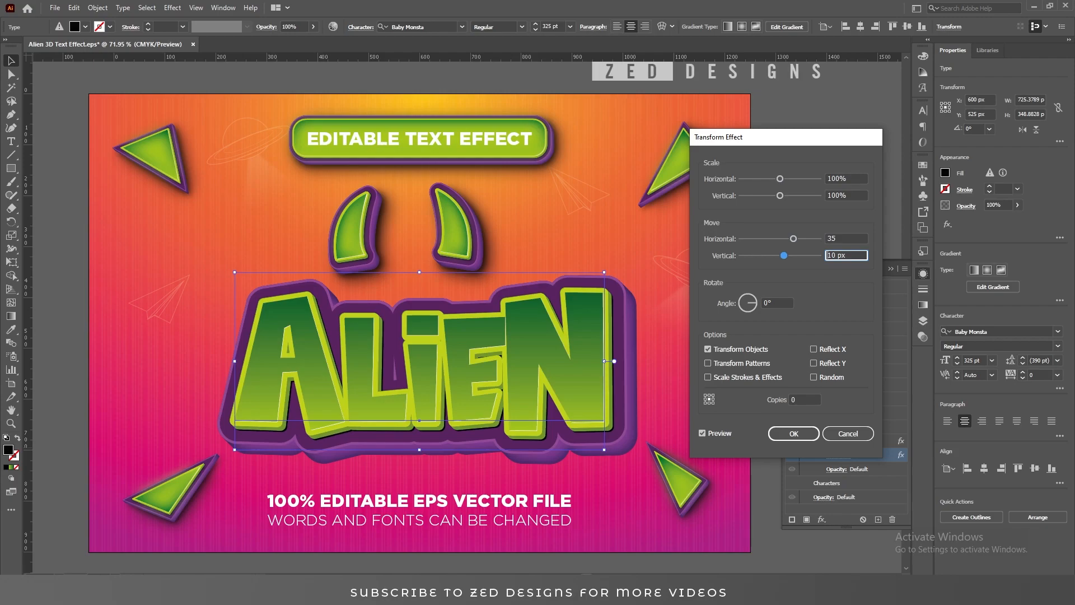
pyautogui.write('35')
pyautogui.press('Tab')
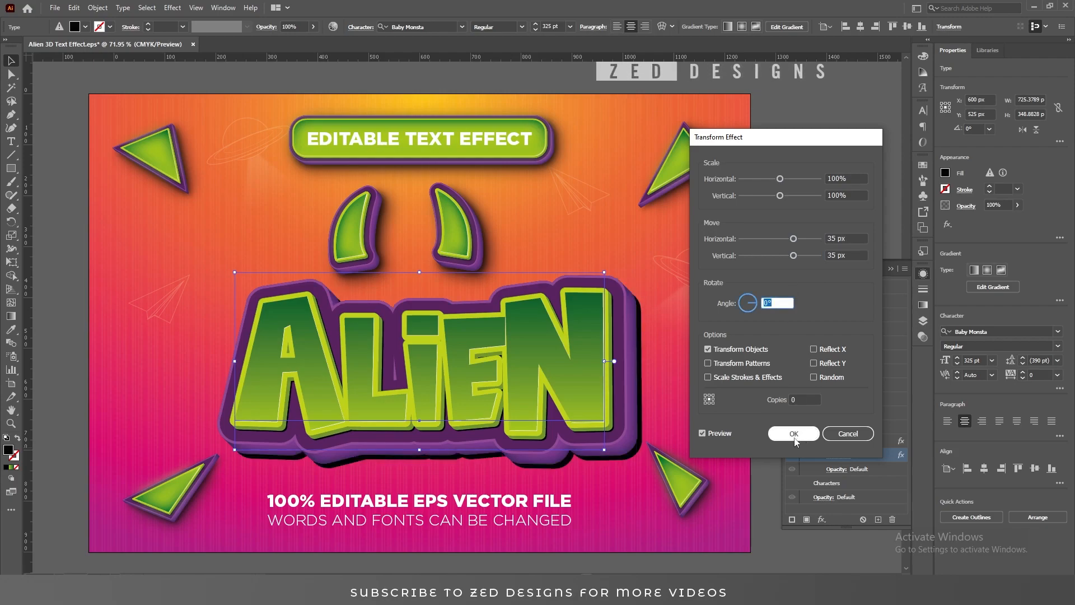
pyautogui.click(794, 434)
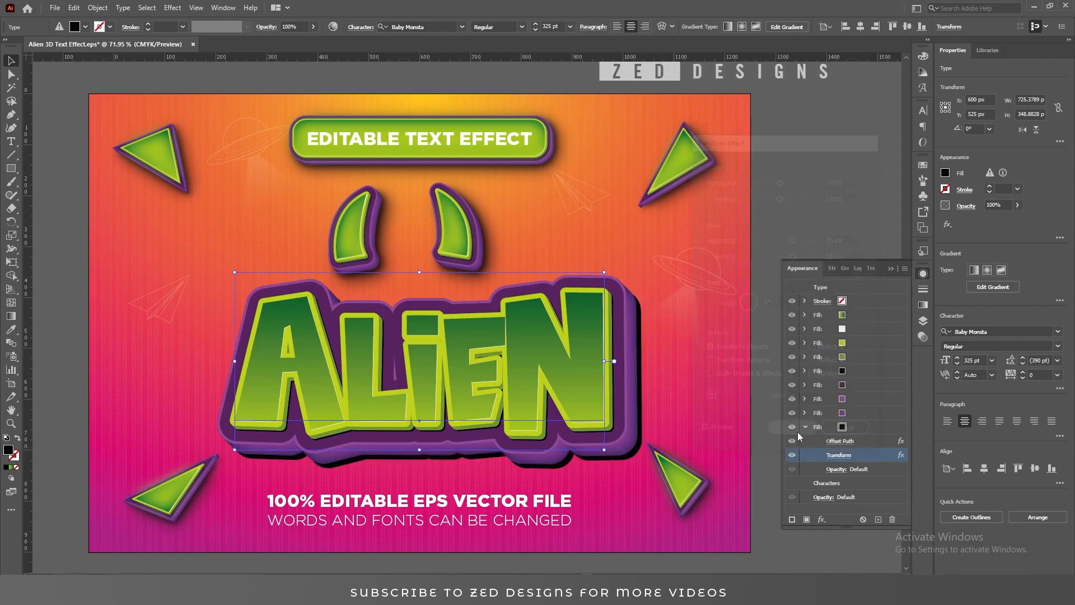
# Step: Add a Gaussian Blur with a 25-pixel radius to the bottom black fill
pyautogui.click(864, 431)
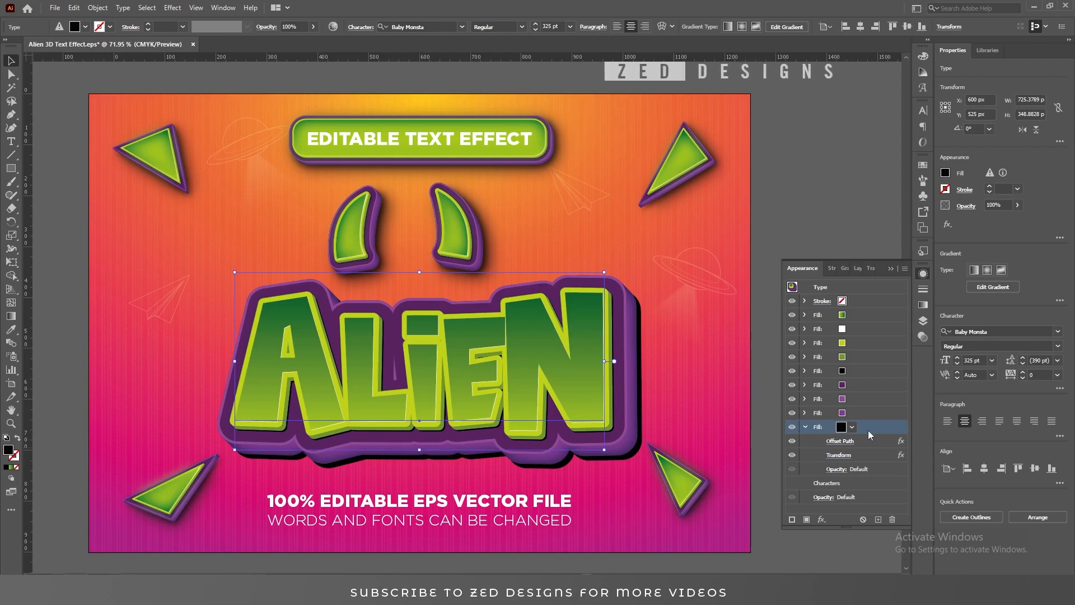
pyautogui.click(821, 519)
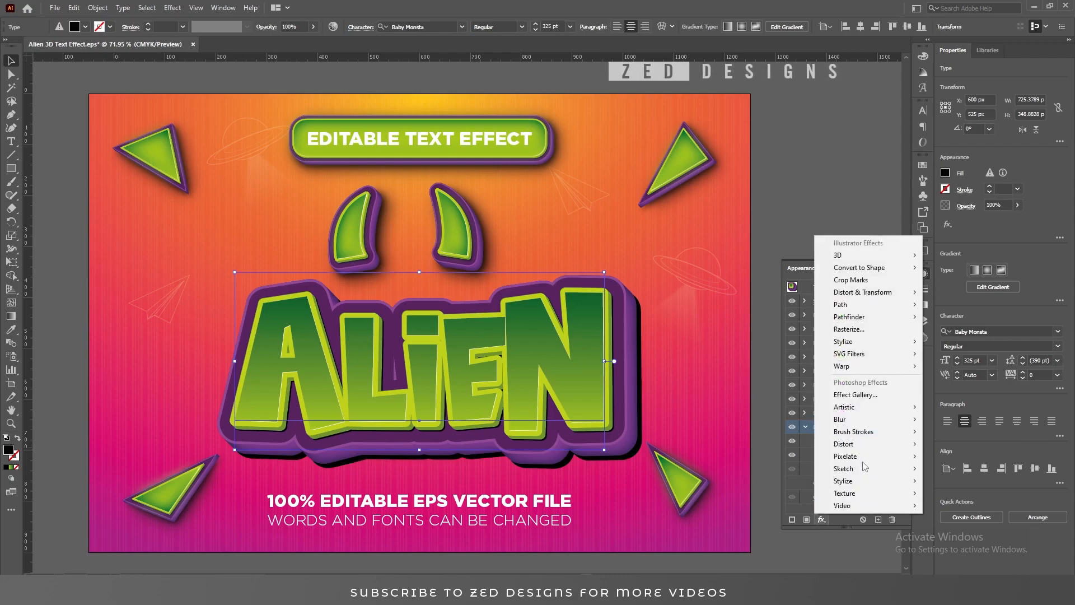
pyautogui.moveTo(873, 420)
pyautogui.click(958, 420)
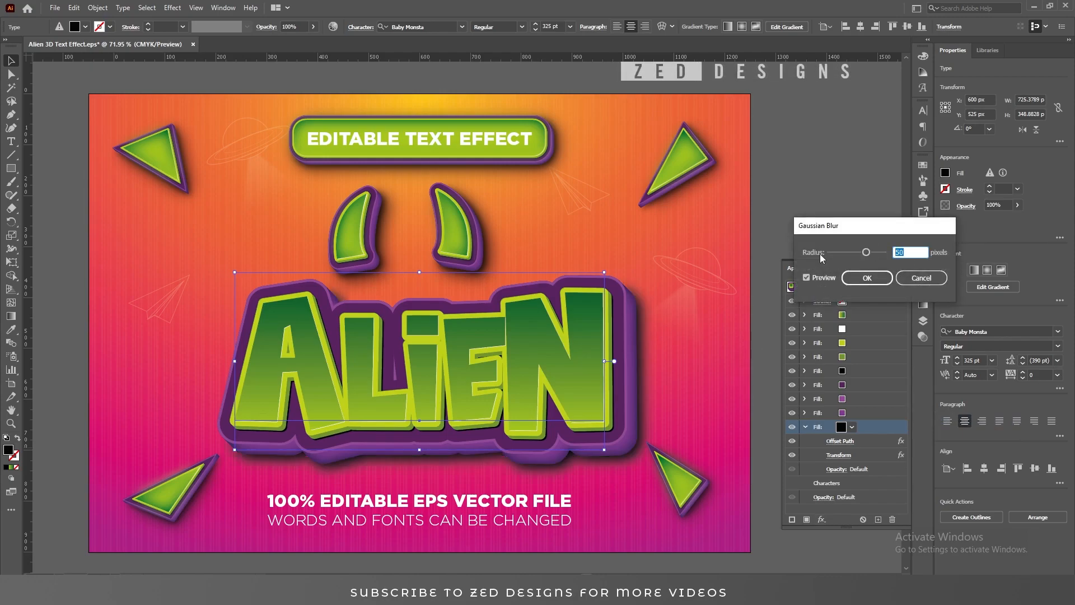
pyautogui.write('25')
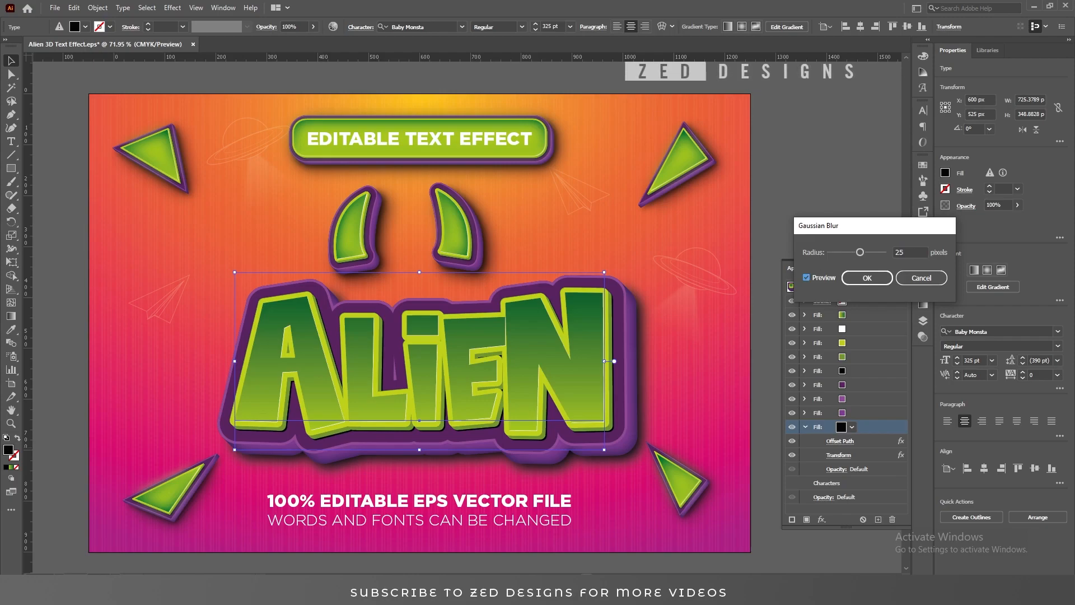
pyautogui.click(867, 278)
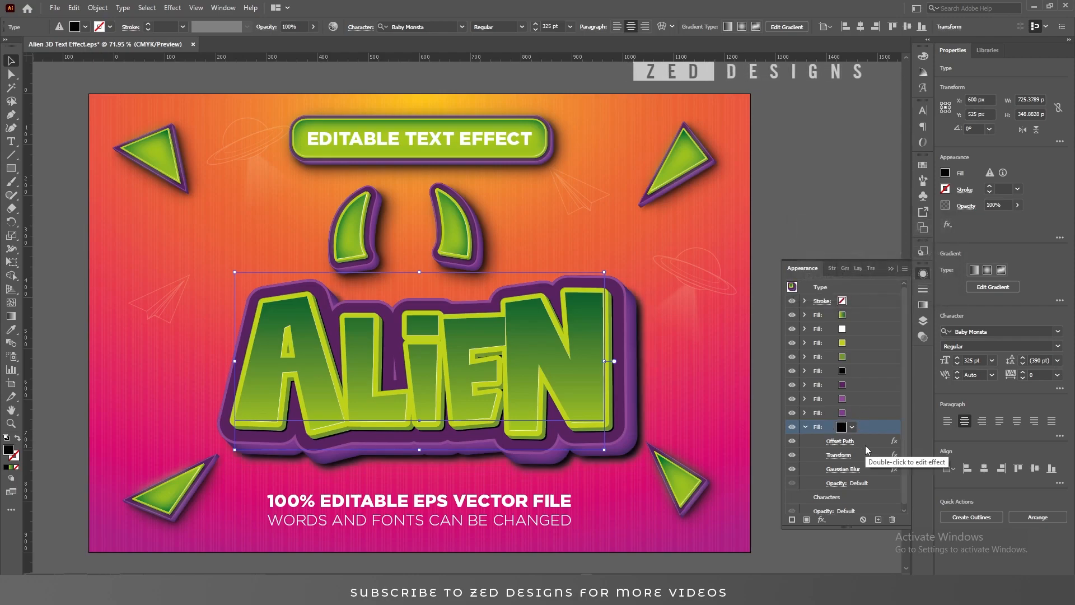
# Step: Set the bottom black fill's opacity to 75% and its blending mode to Multiply
pyautogui.scroll(-1, 866, 445)
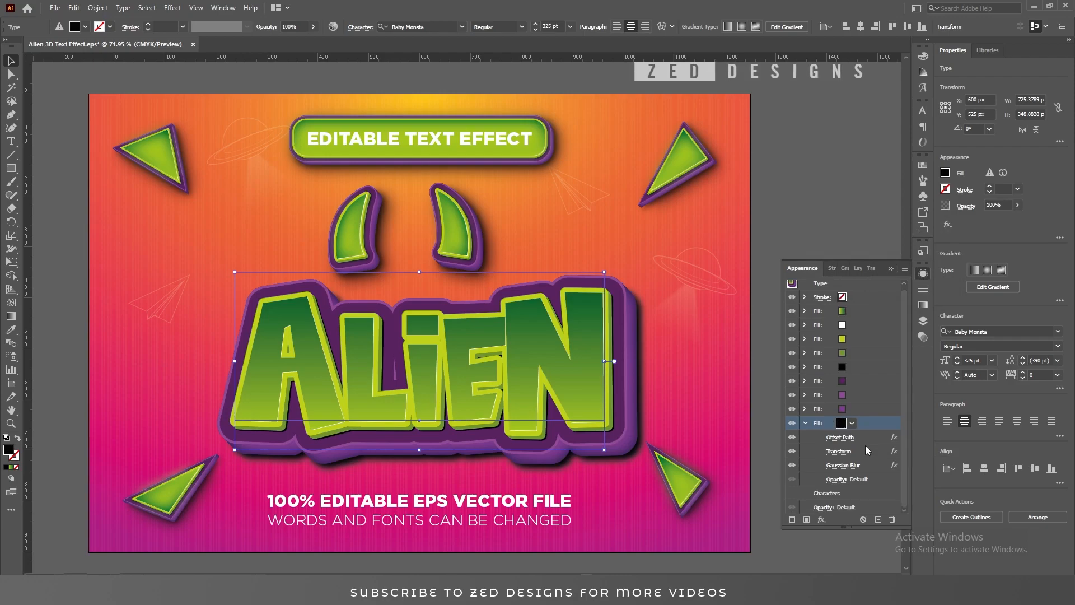
pyautogui.click(835, 481)
pyautogui.write('75')
pyautogui.press('Tab')
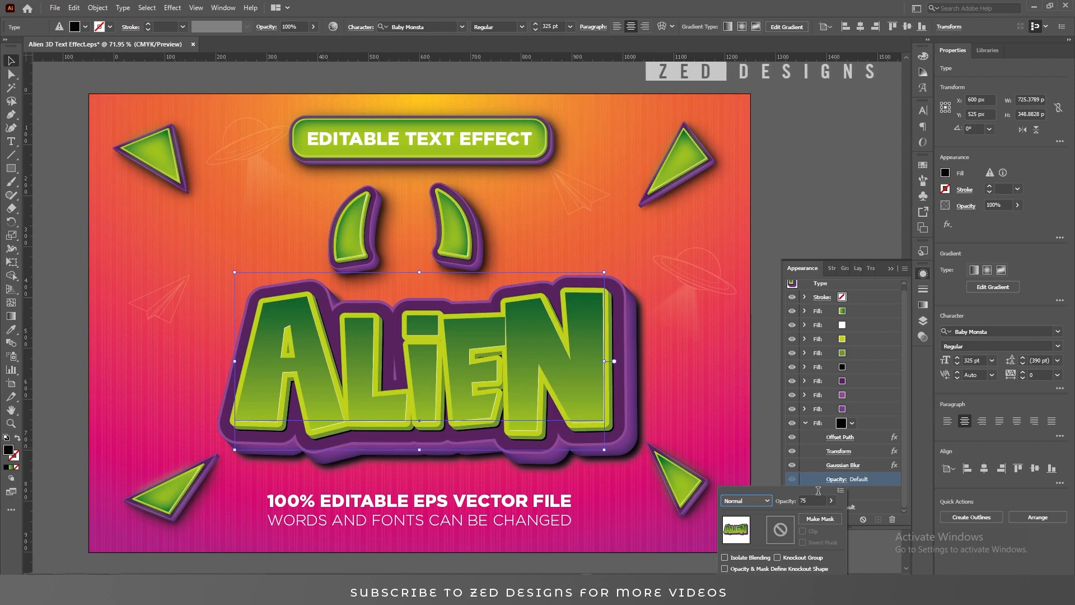
pyautogui.click(755, 500)
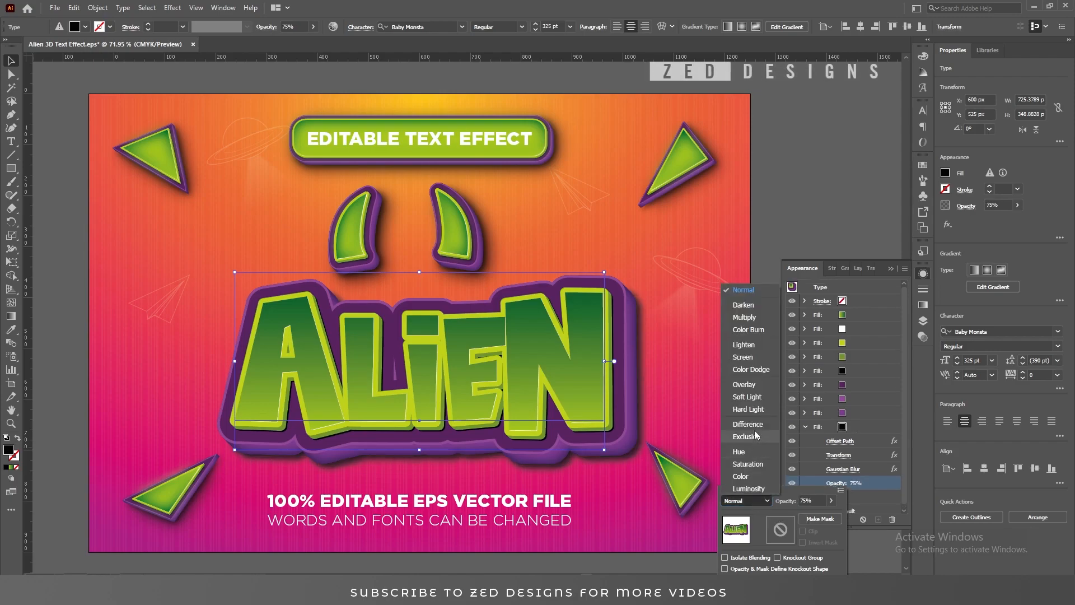
pyautogui.click(815, 488)
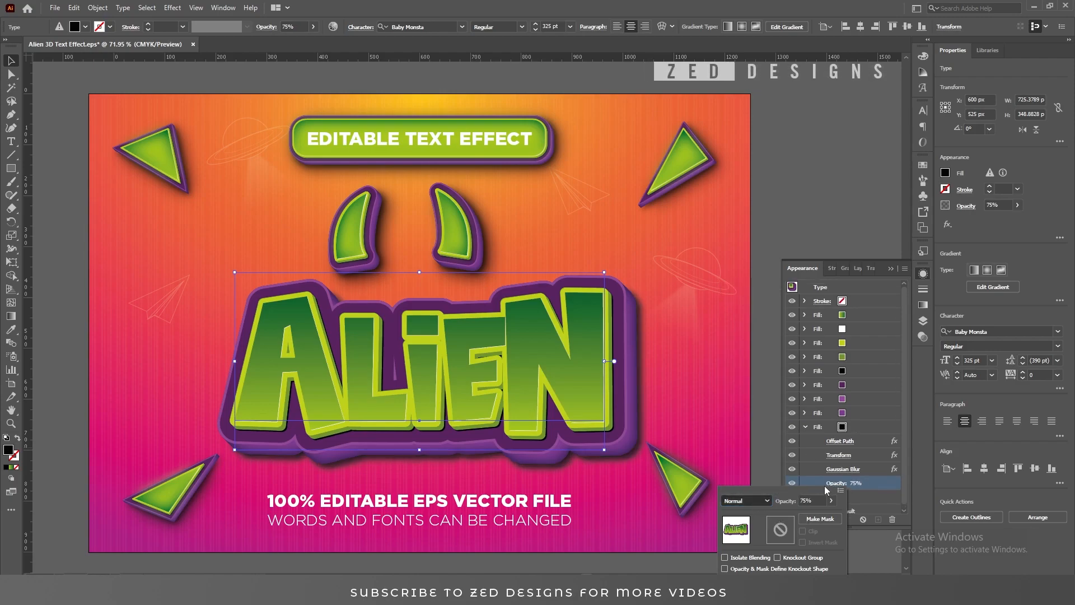
pyautogui.press('m')
pyautogui.click(862, 426)
pyautogui.click(872, 427)
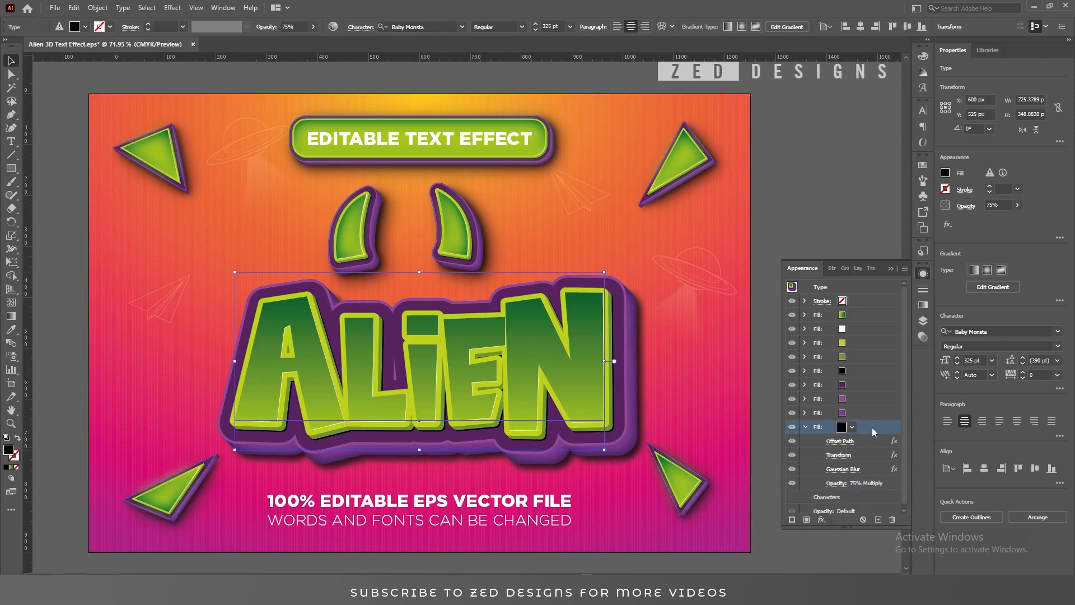
# Step: Duplicate the blurred bottom black fill and set the lower copy's Offset Path to 45 px
pyautogui.click(808, 427)
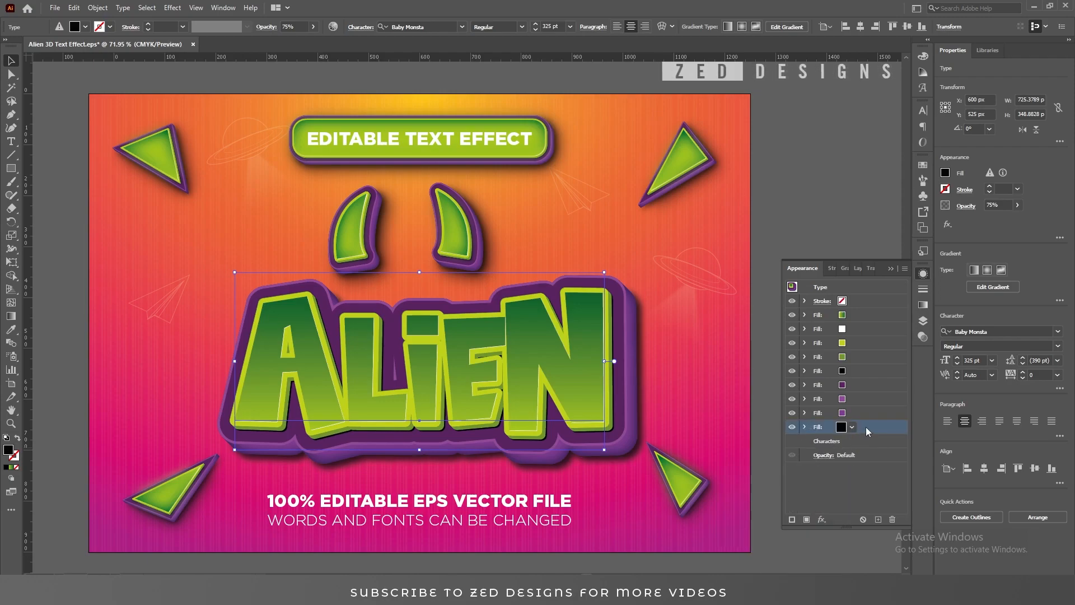
pyautogui.click(878, 520)
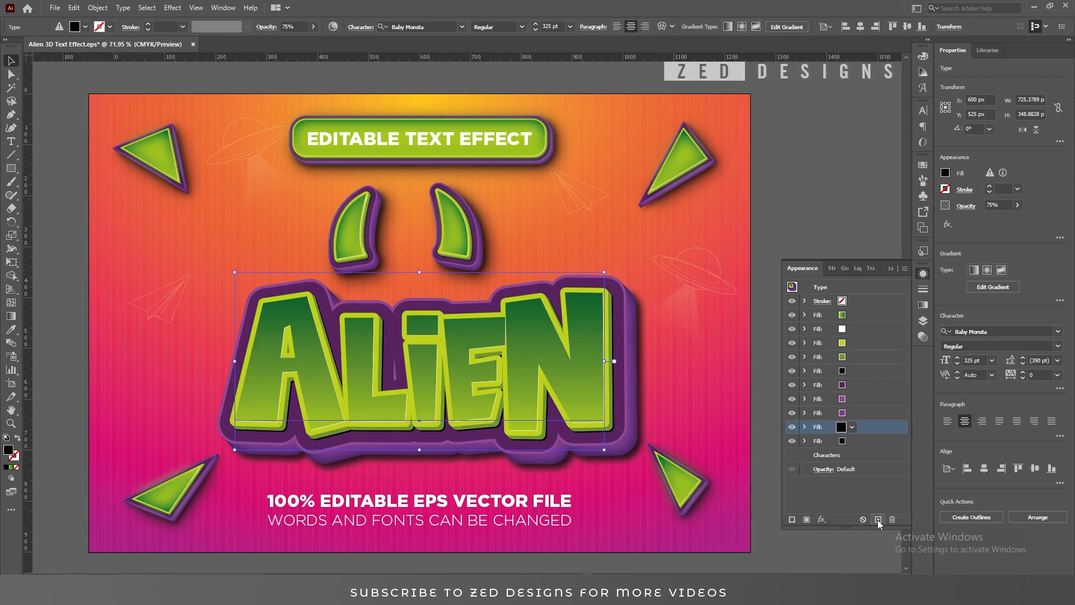
pyautogui.click(805, 441)
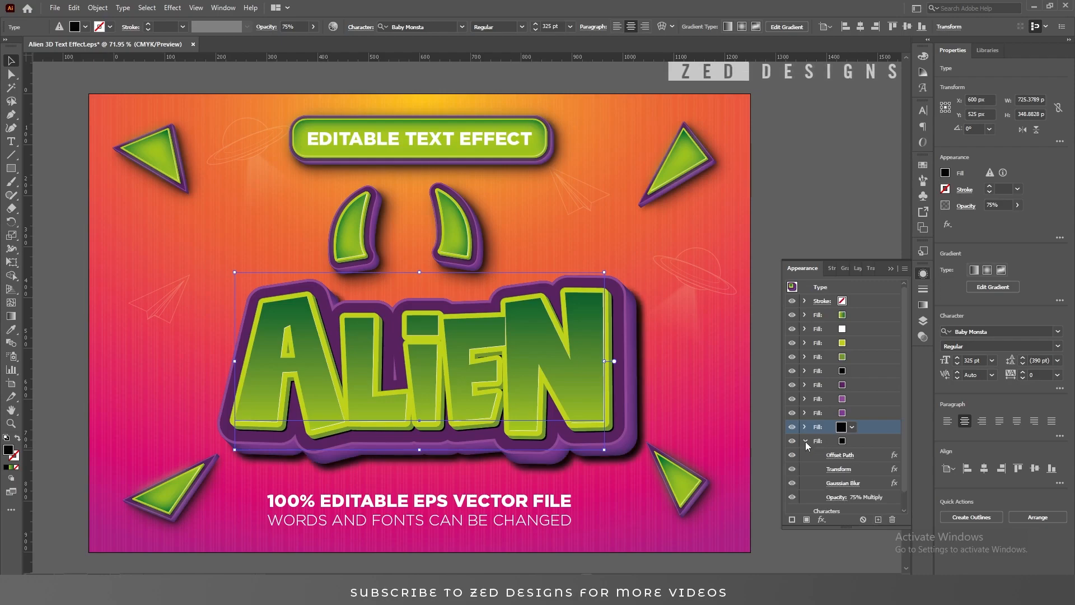
pyautogui.click(864, 454)
pyautogui.click(844, 456)
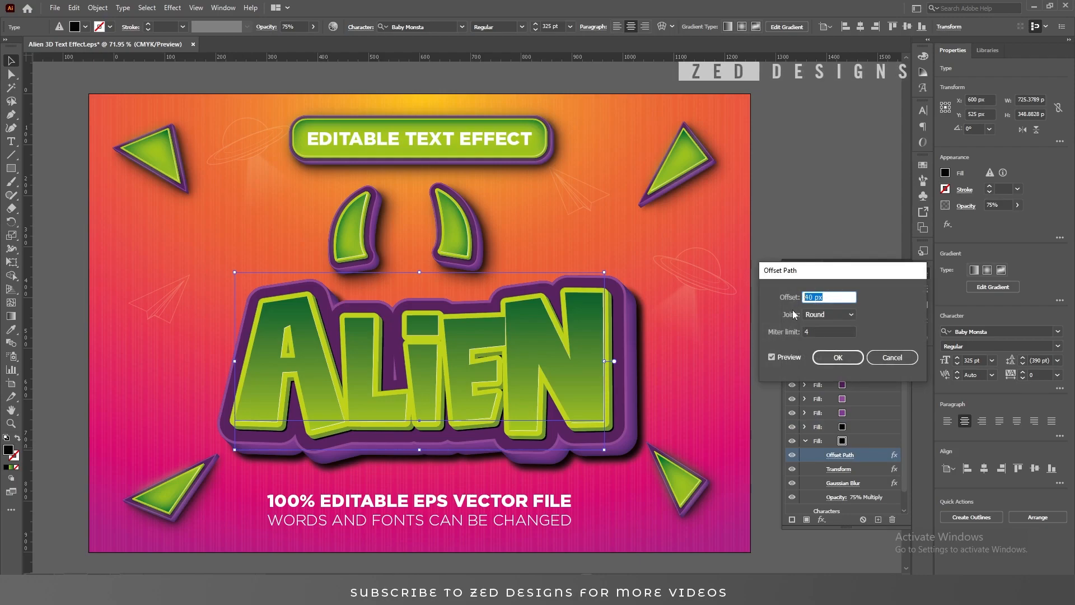
pyautogui.write('45')
pyautogui.press('Tab')
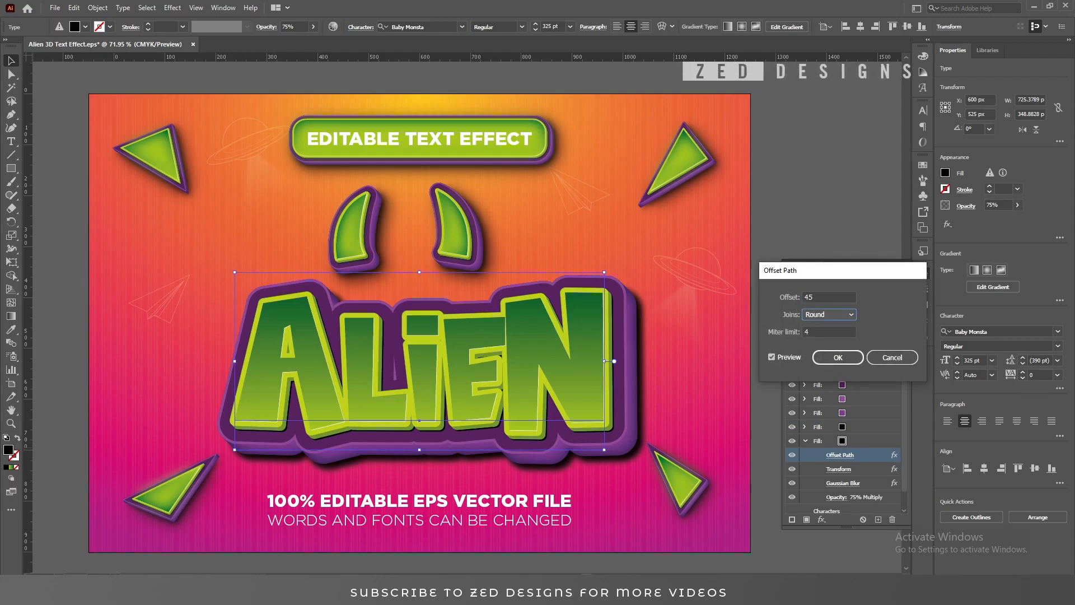
pyautogui.click(827, 356)
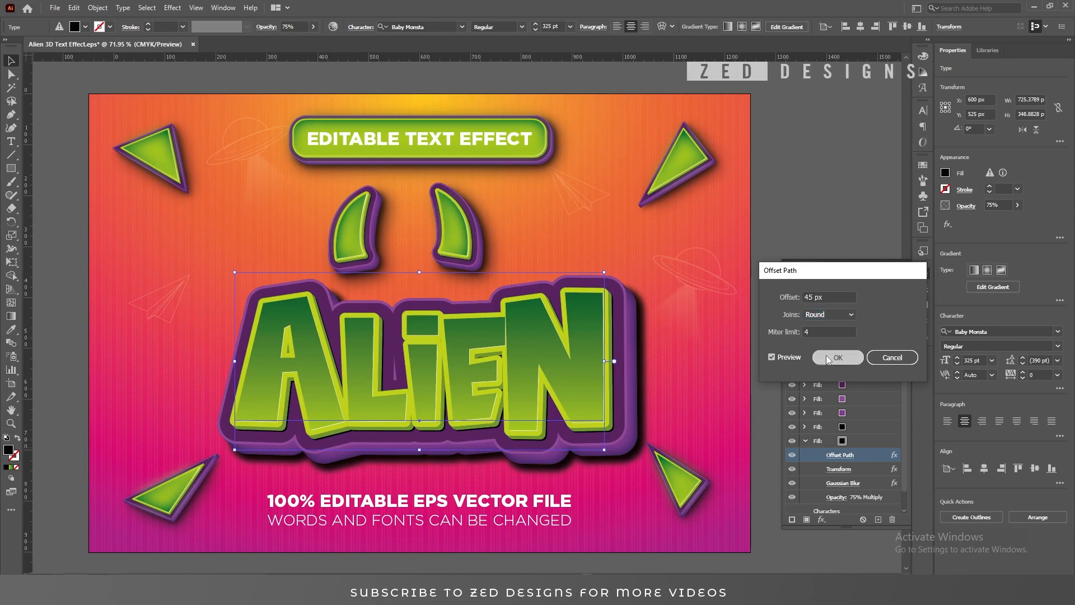
# Step: Change the lowest black fill's Transform effect to move 50 px horizontally and 50 px vertically
pyautogui.click(842, 469)
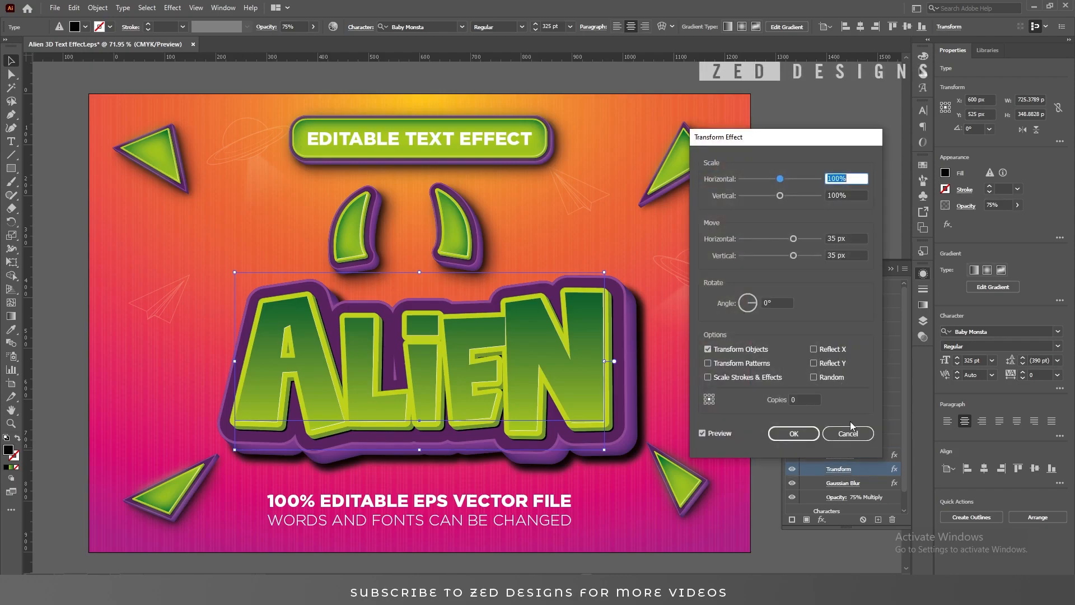
pyautogui.click(856, 243)
pyautogui.write('50')
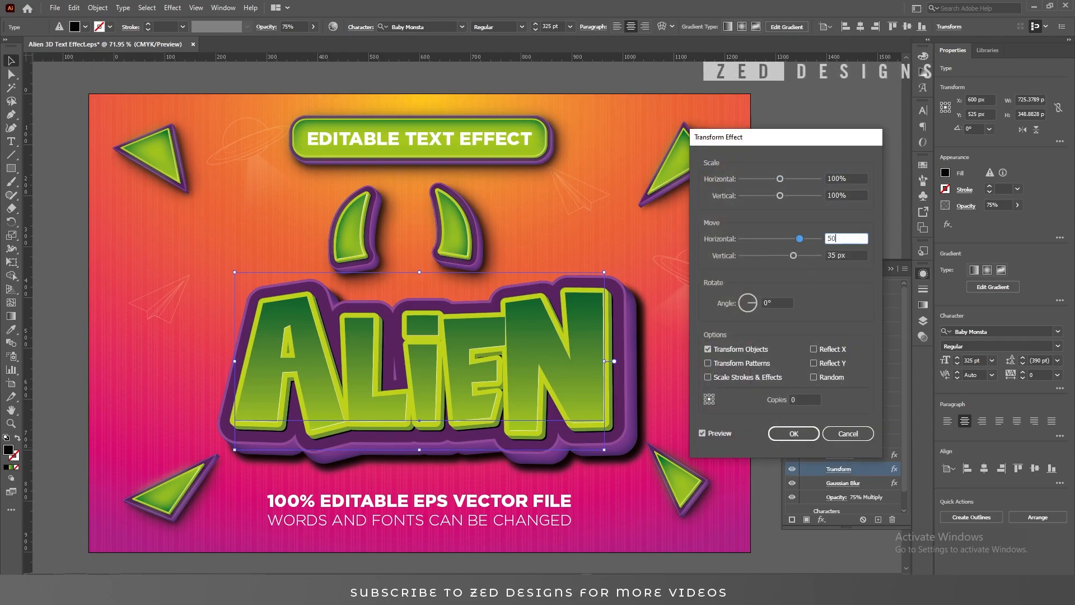
pyautogui.press('Tab')
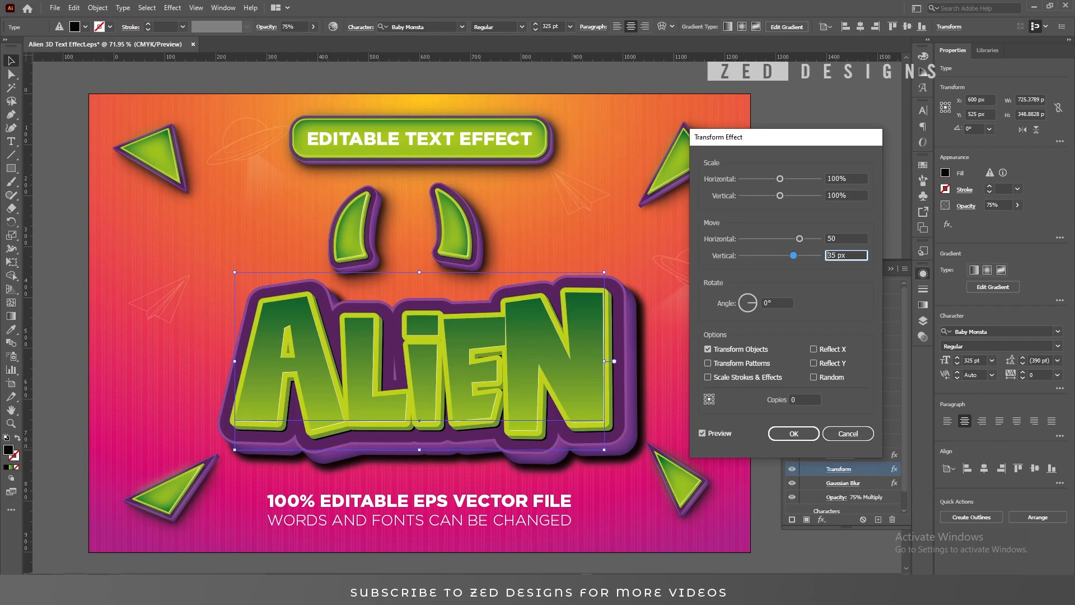
pyautogui.write('50')
pyautogui.press('Tab')
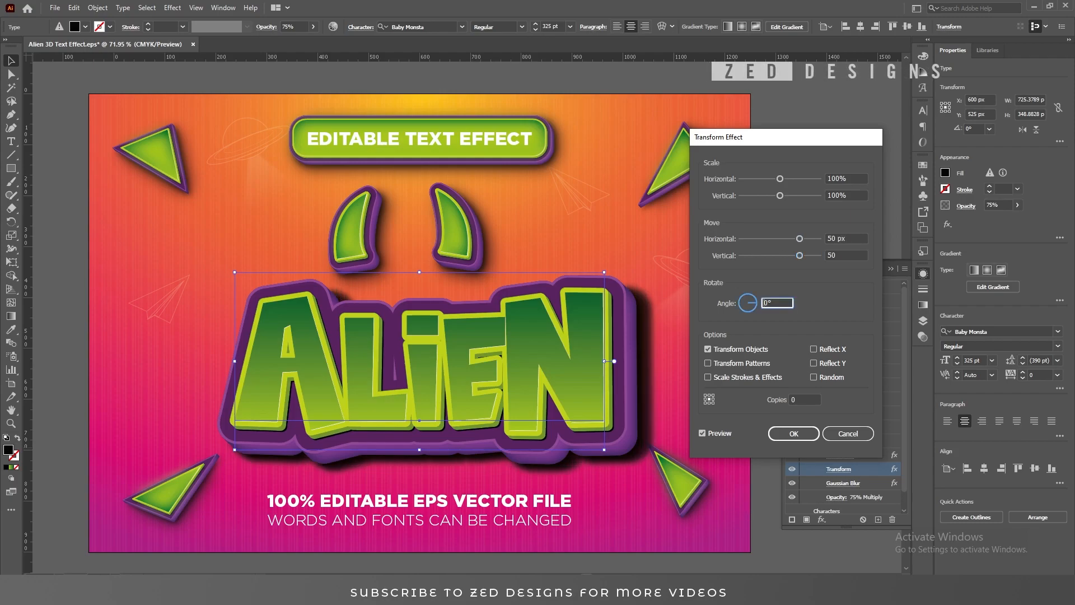
pyautogui.click(801, 438)
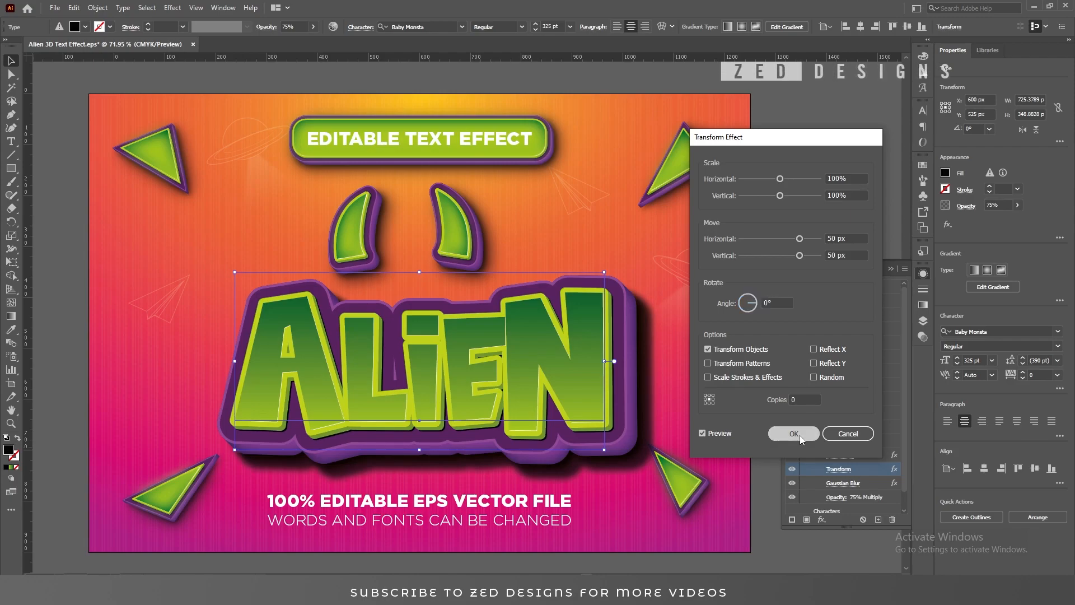
# Step: Set the Gaussian Blur radius of the lowest black fill to 60 pixels
pyautogui.click(836, 484)
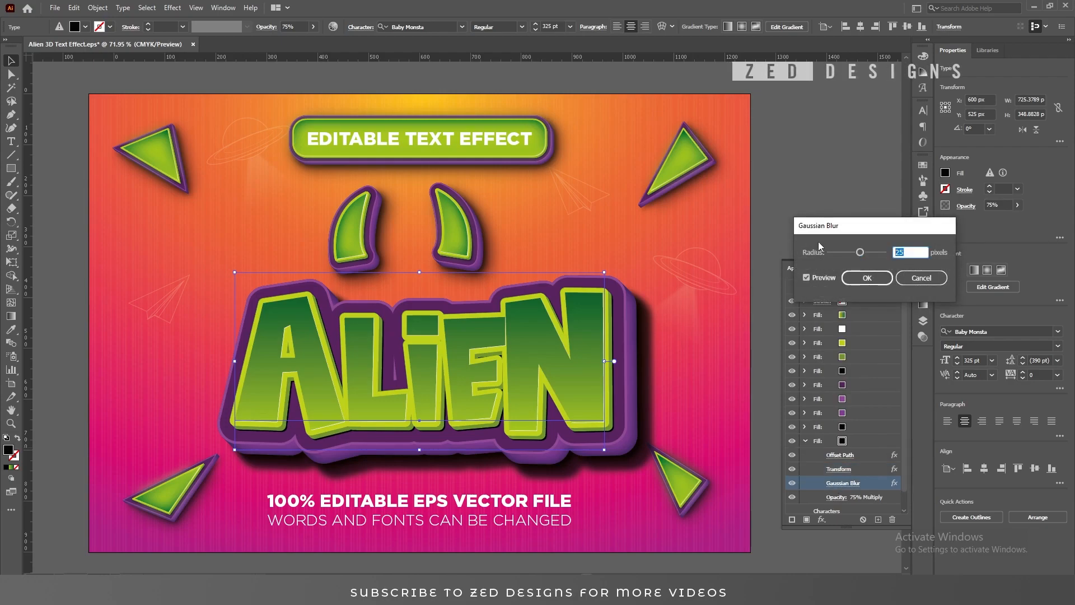
pyautogui.write('60')
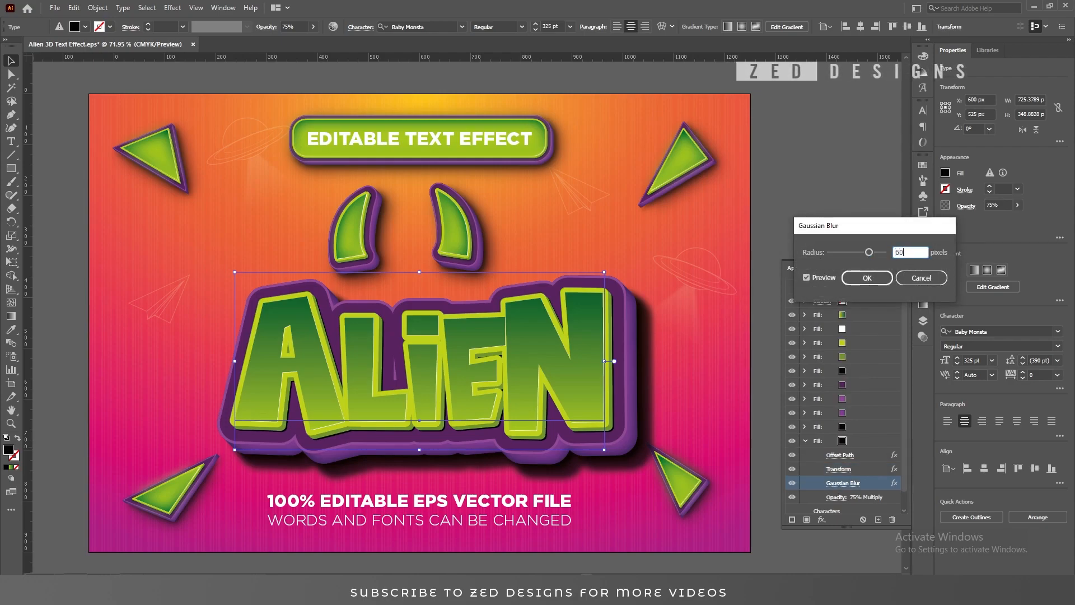
pyautogui.press('Tab')
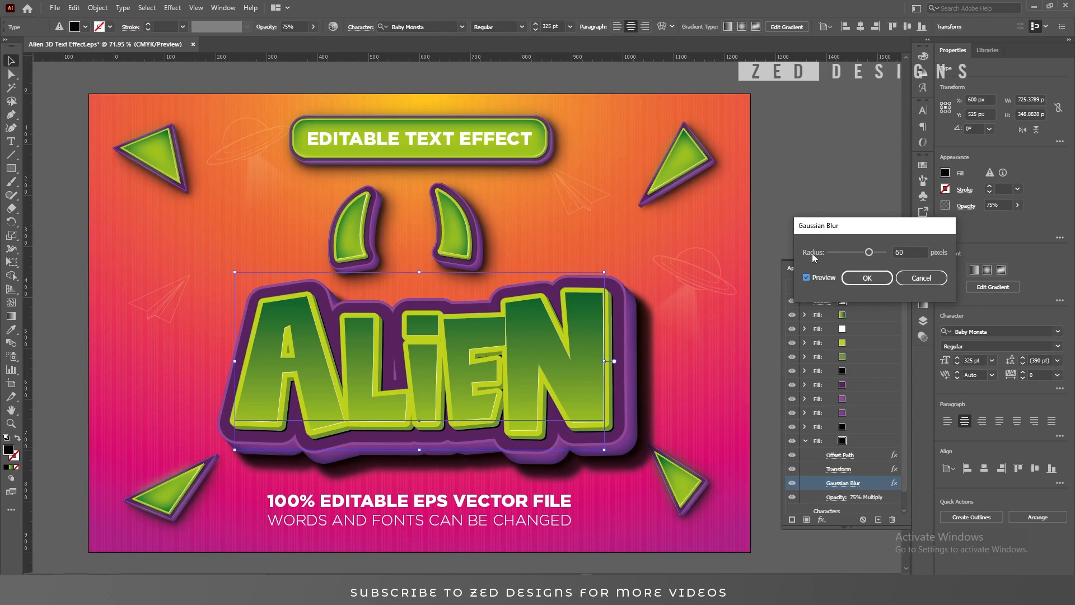
pyautogui.click(855, 281)
pyautogui.click(808, 437)
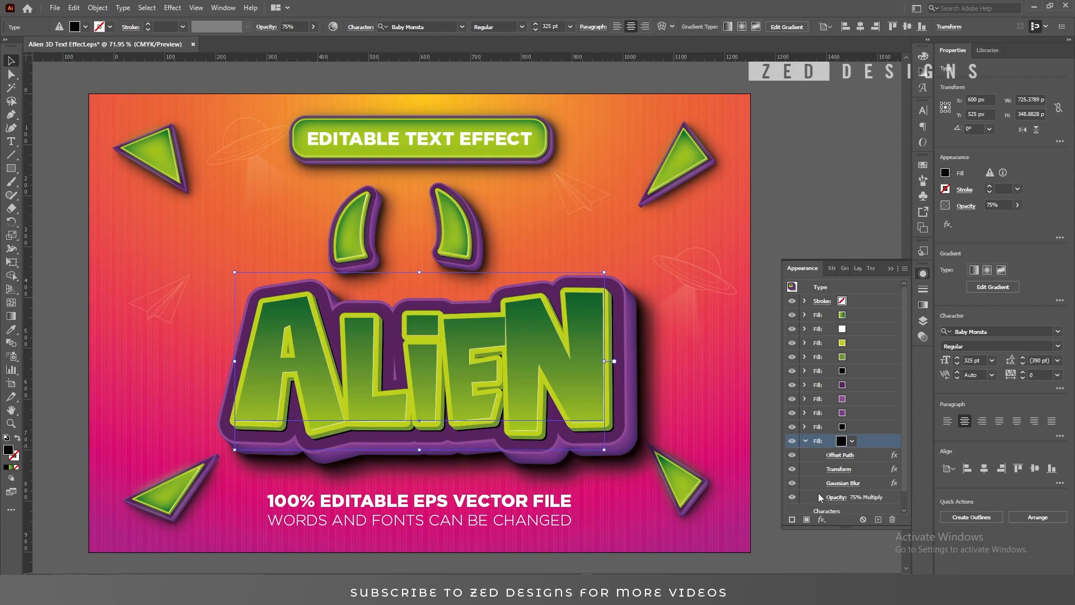
# Step: Lower the opacity of the lowest black fill to 60%
pyautogui.click(832, 498)
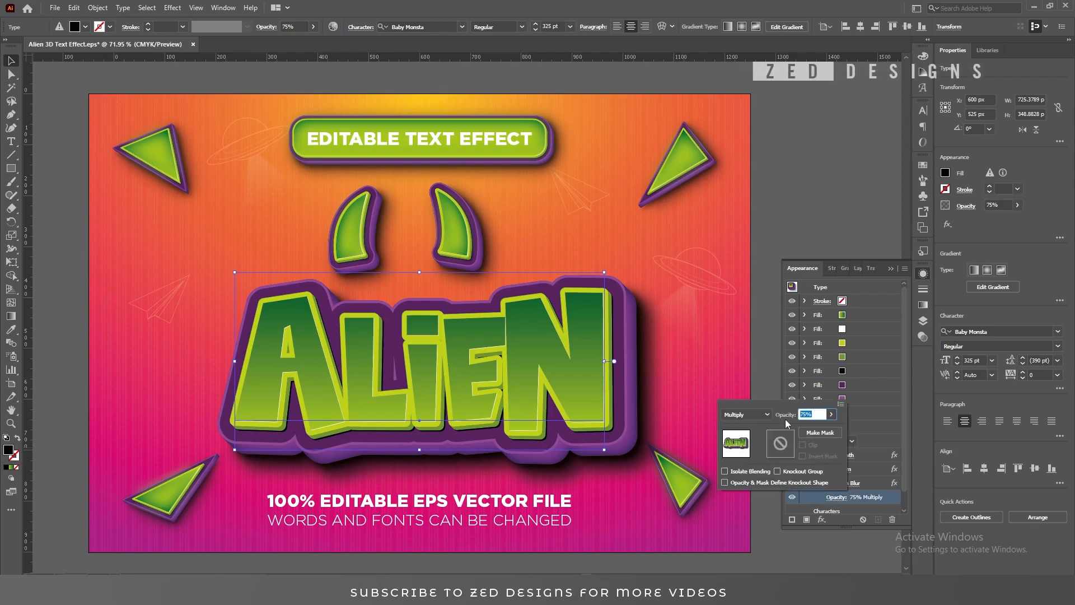
pyautogui.write('60')
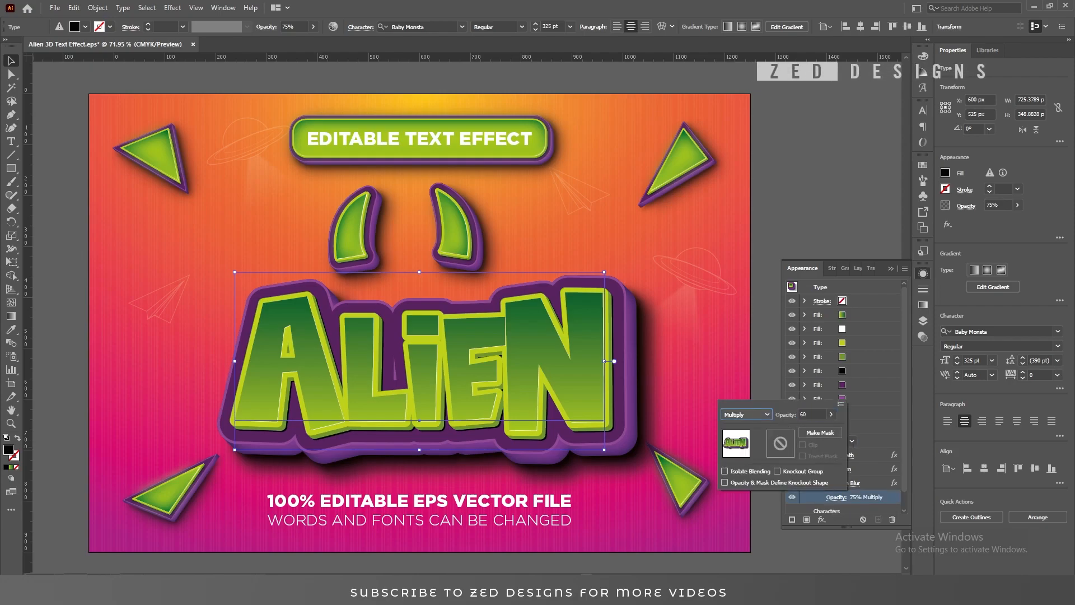
pyautogui.press('Return')
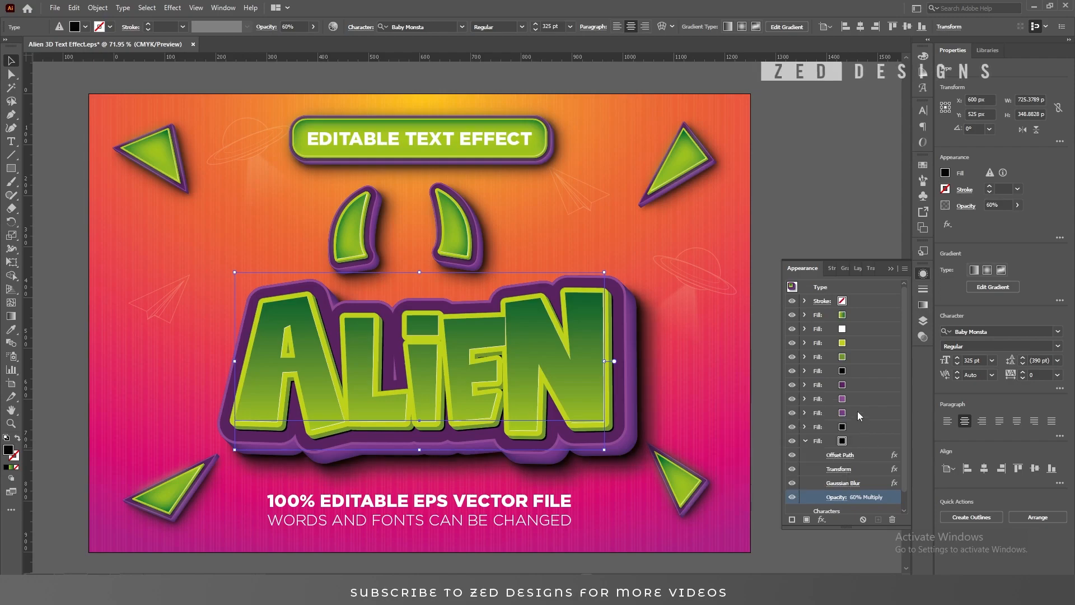
pyautogui.click(804, 441)
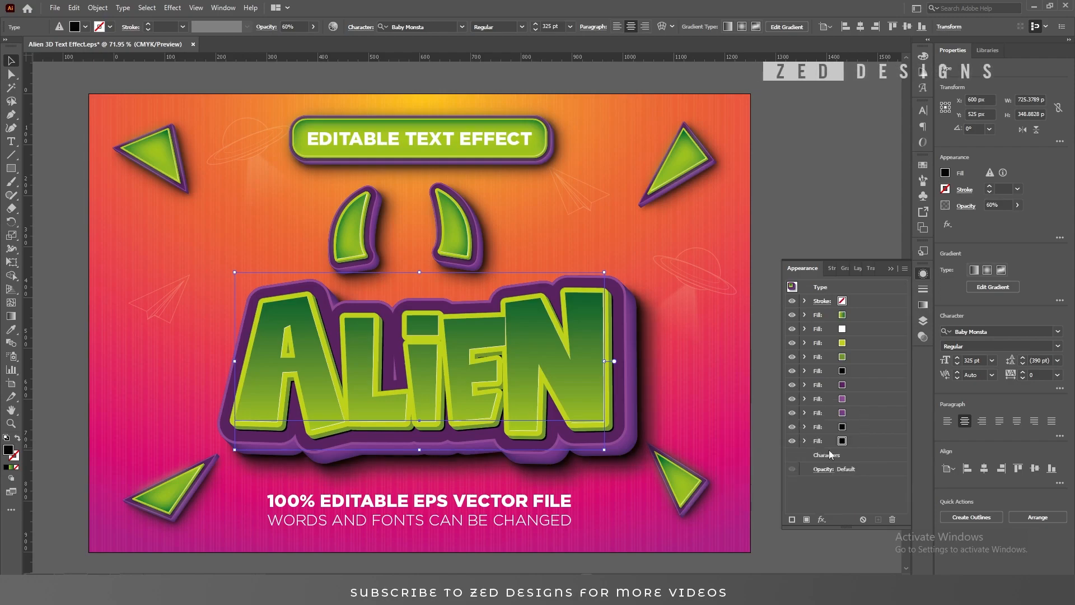
# Step: Duplicate the topmost green gradient fill and set the upper copy to the solid colour #a6c722
pyautogui.click(860, 314)
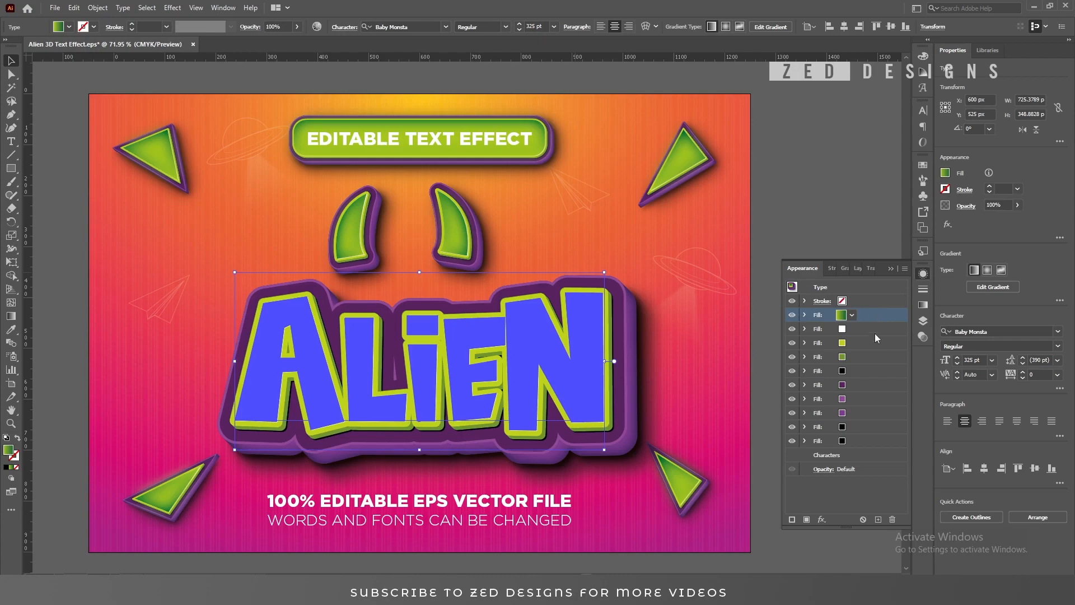
pyautogui.click(879, 520)
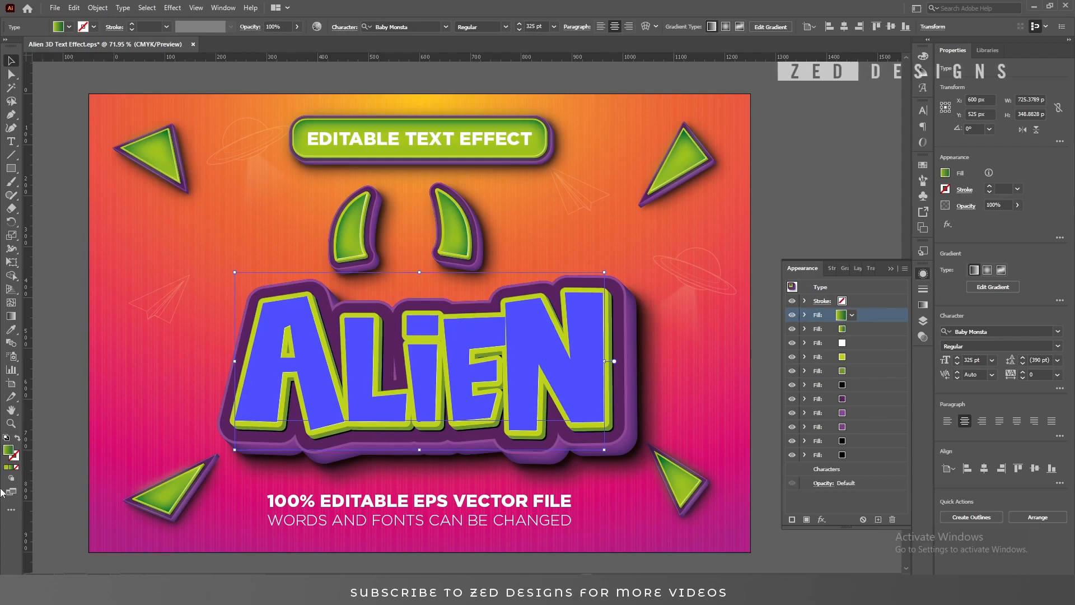
pyautogui.doubleClick(8, 451)
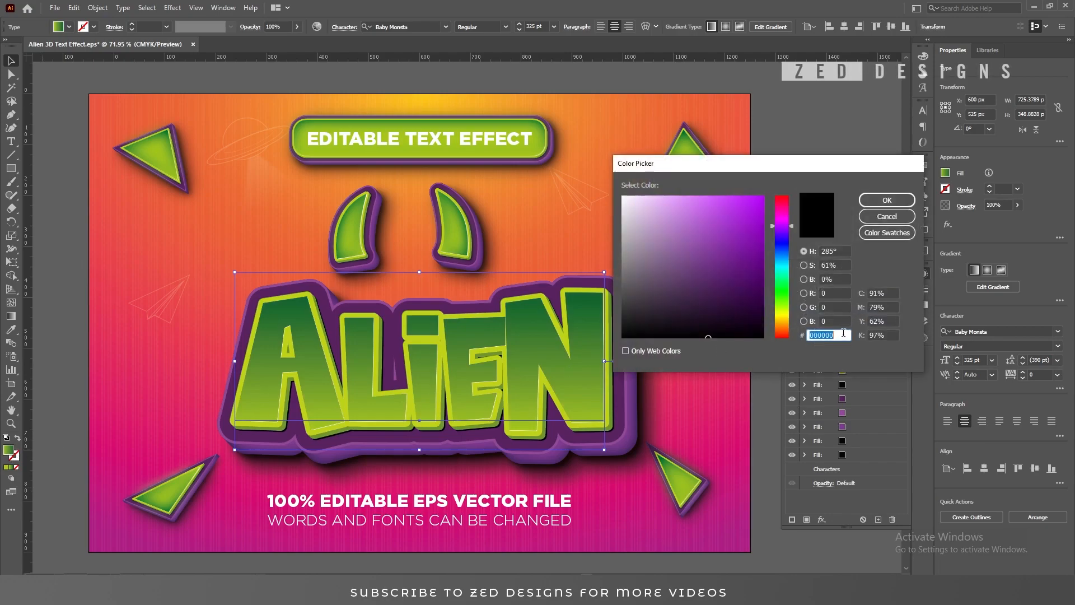
pyautogui.write('a6c722')
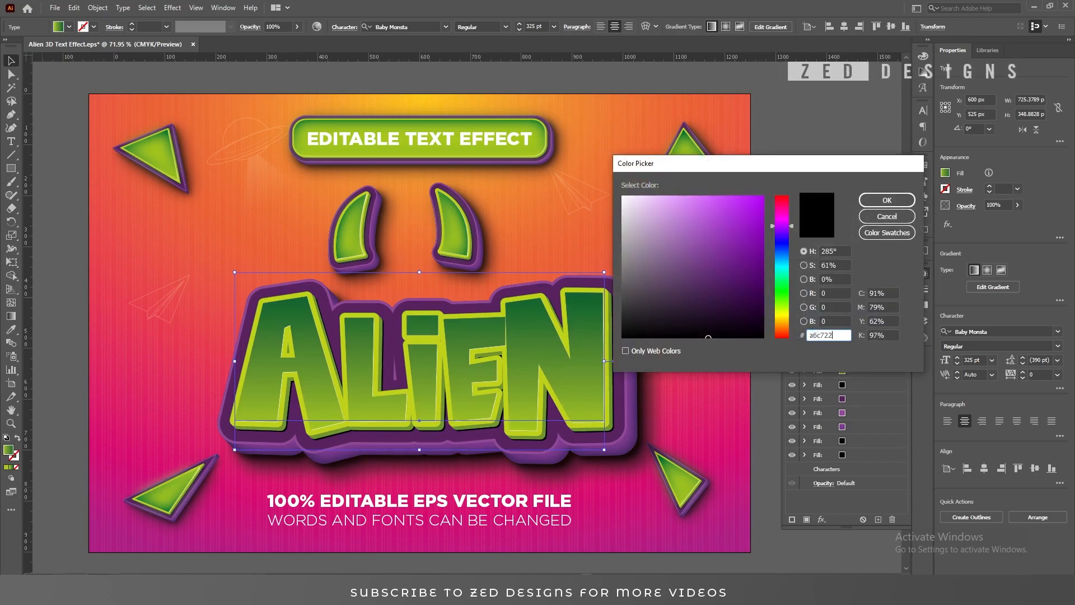
pyautogui.press('Tab')
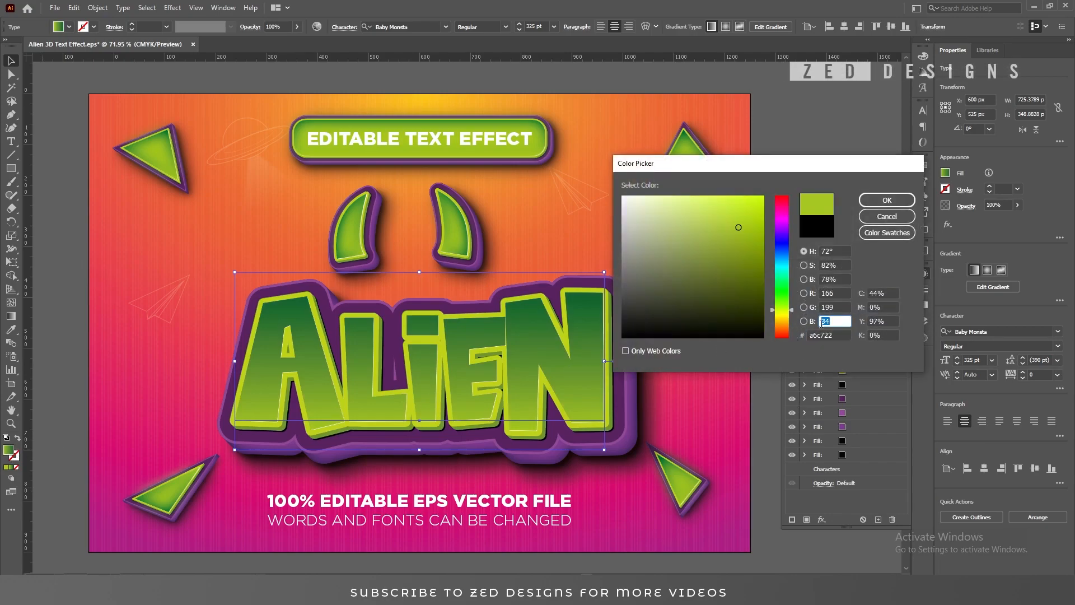
pyautogui.click(885, 201)
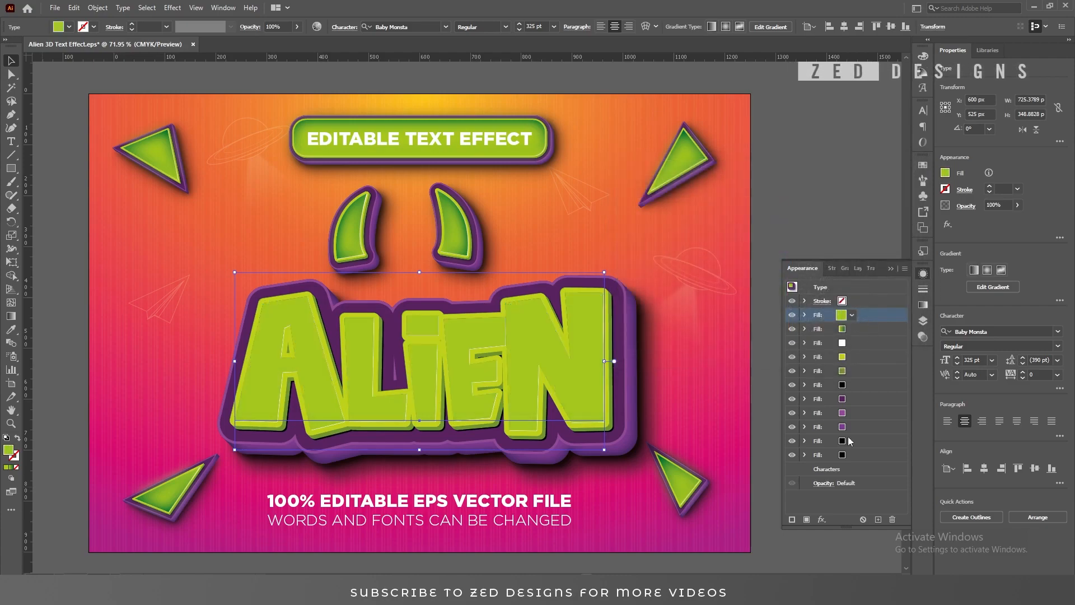
# Step: Add an Offset Path effect of -8 px with Round joins to the top solid green fill
pyautogui.click(824, 519)
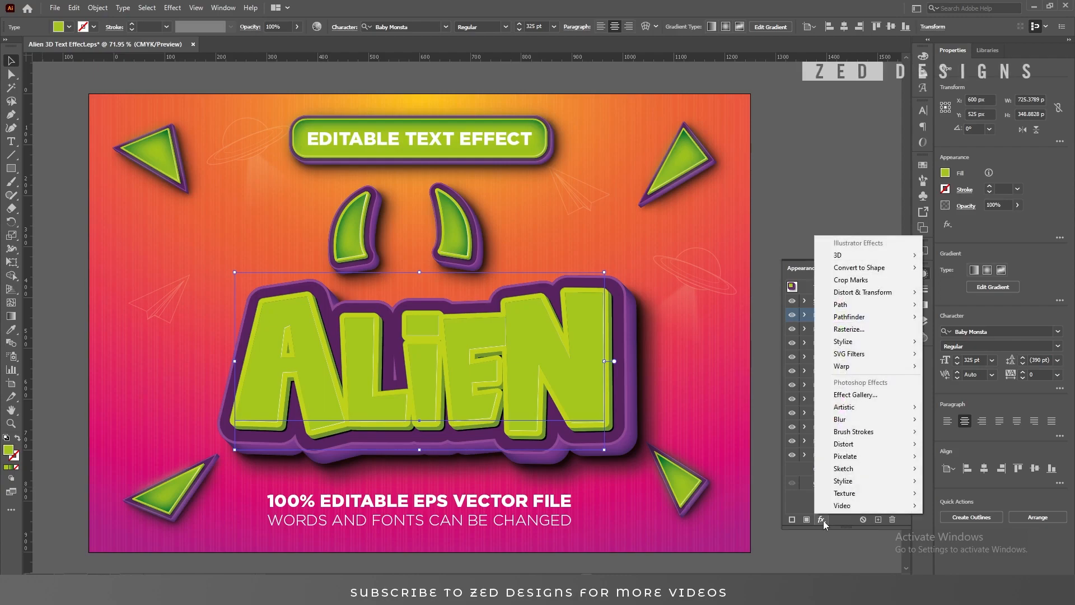
pyautogui.moveTo(896, 305)
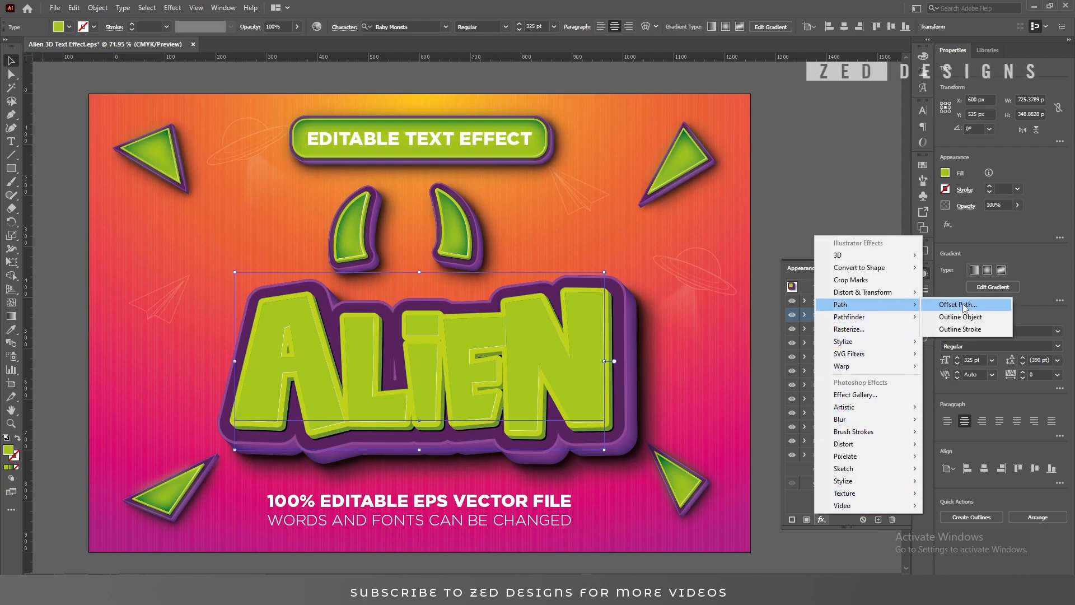
pyautogui.click(964, 307)
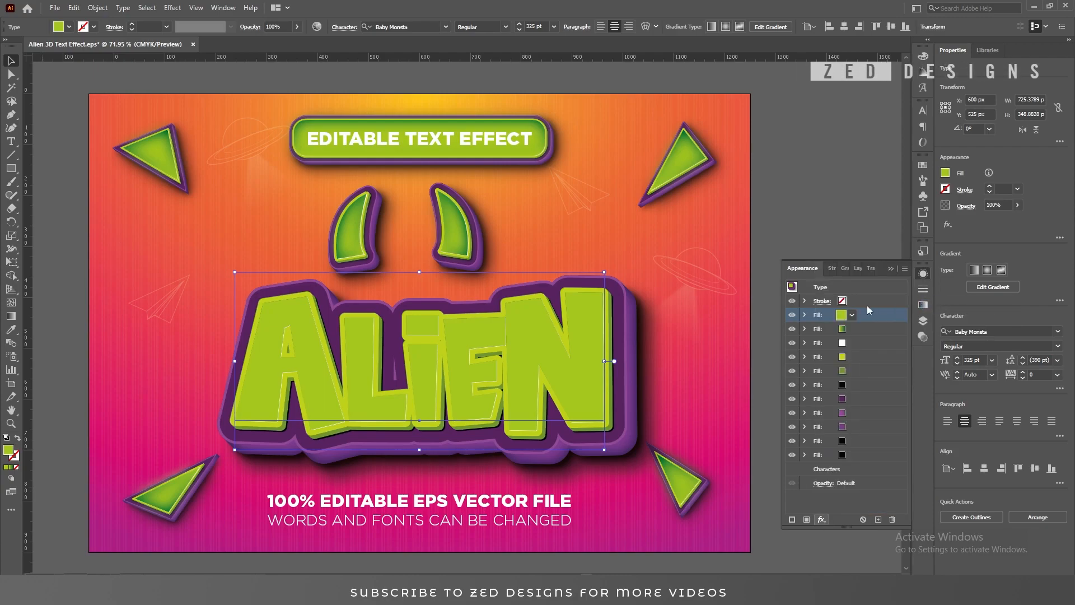
pyautogui.write('-8')
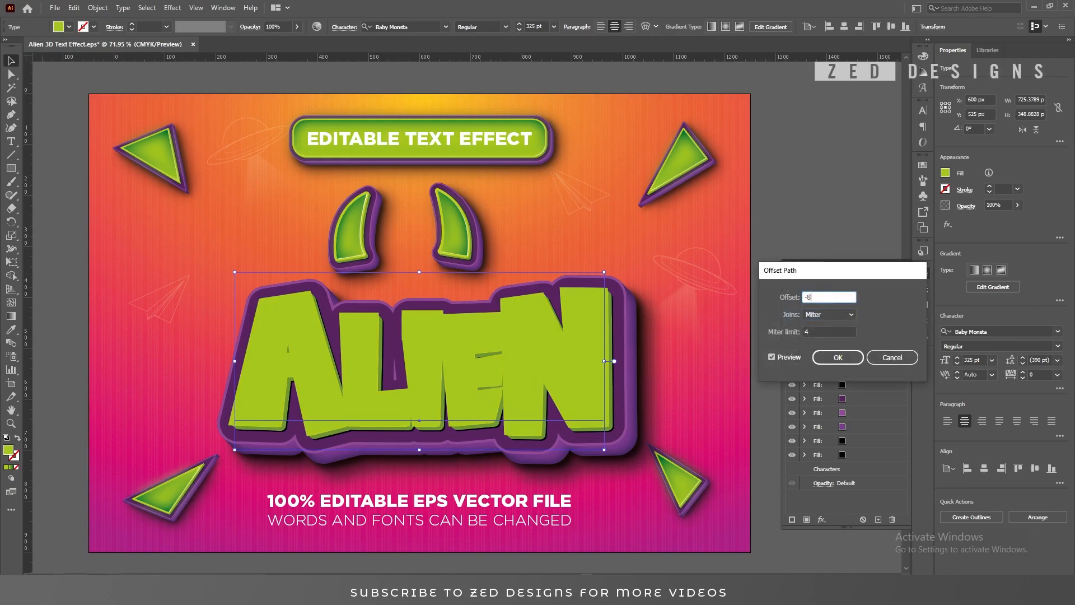
pyautogui.press('Tab')
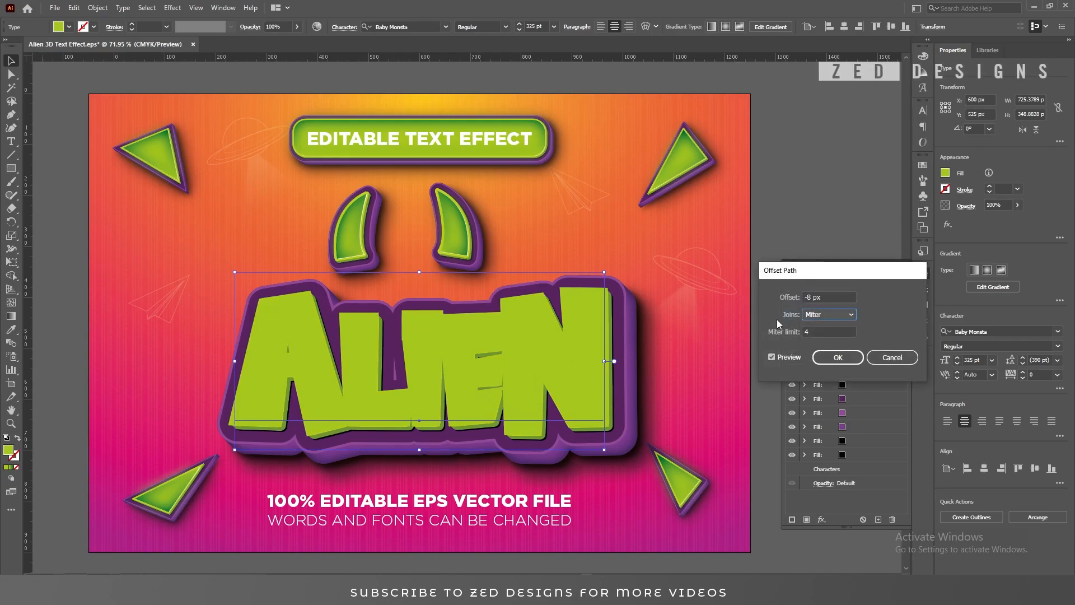
pyautogui.click(828, 315)
pyautogui.press('Escape')
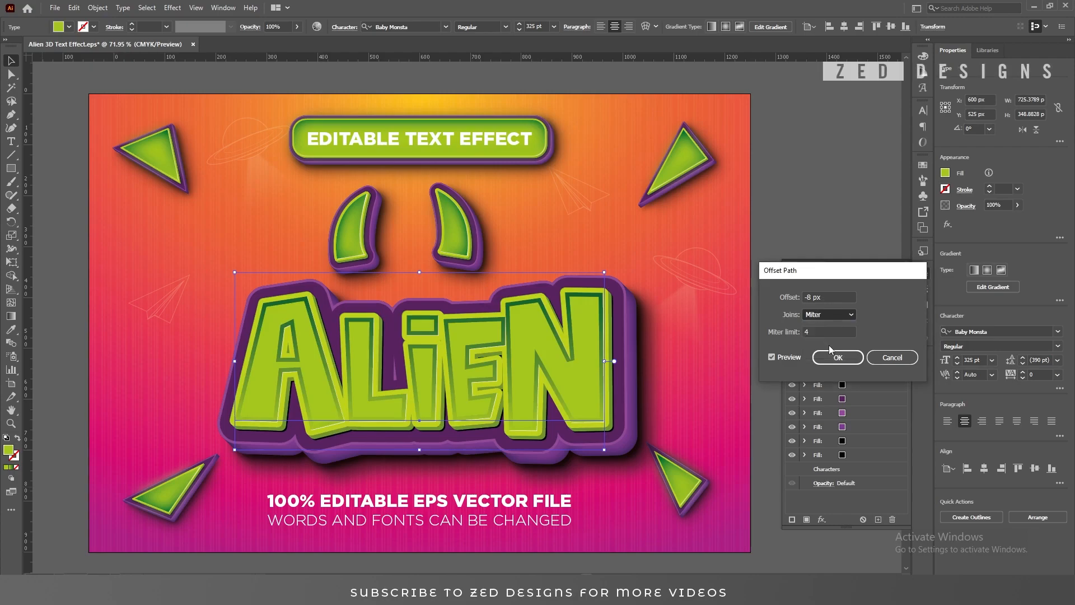
pyautogui.press('Down')
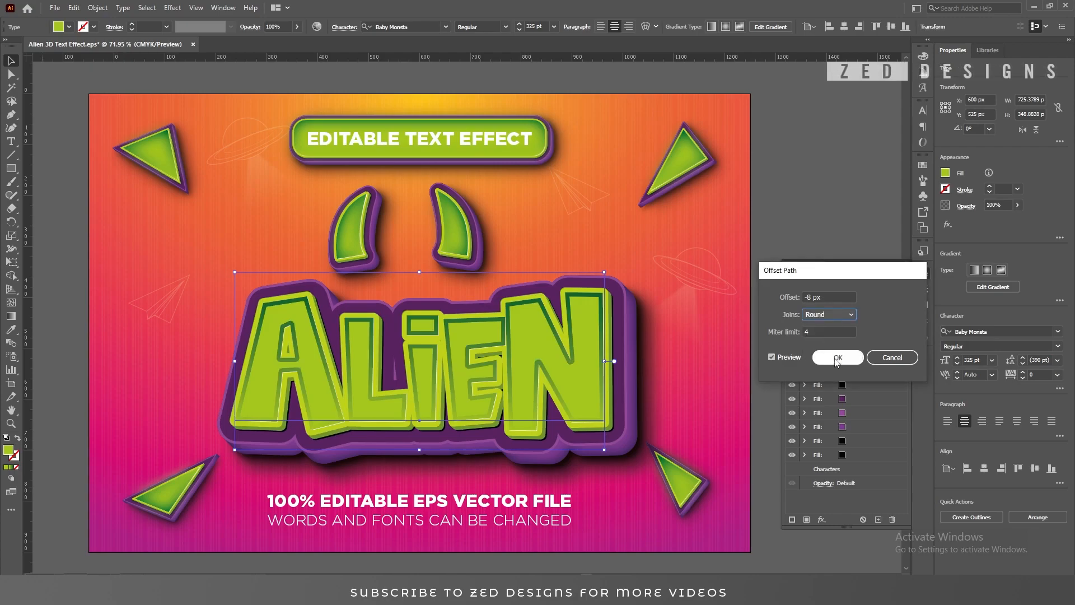
pyautogui.click(837, 358)
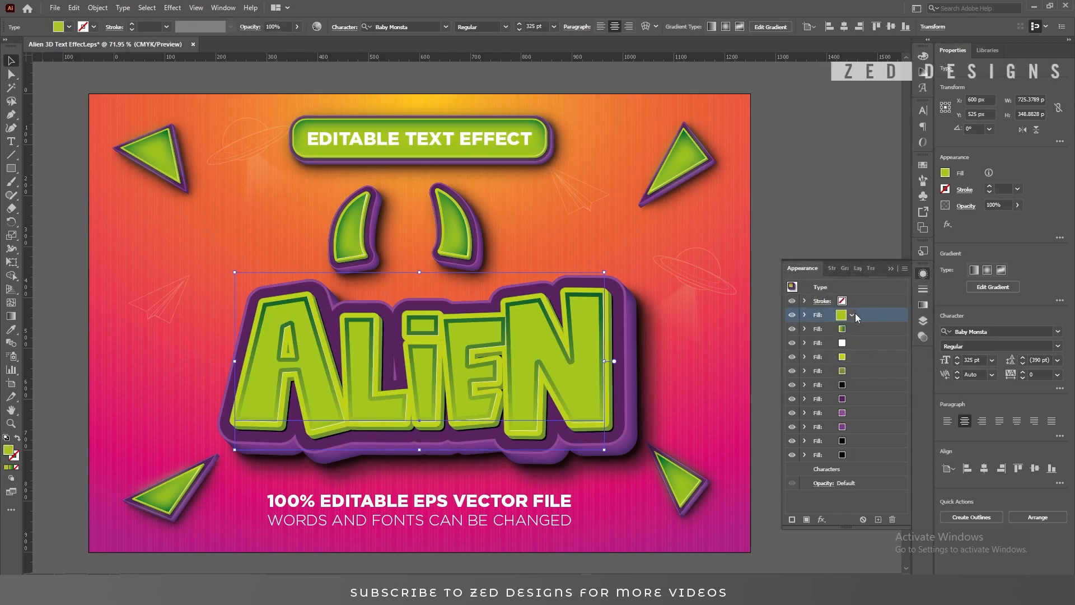
# Step: Add a Gaussian Blur effect with a 50-pixel radius to the top solid green fill
pyautogui.click(821, 520)
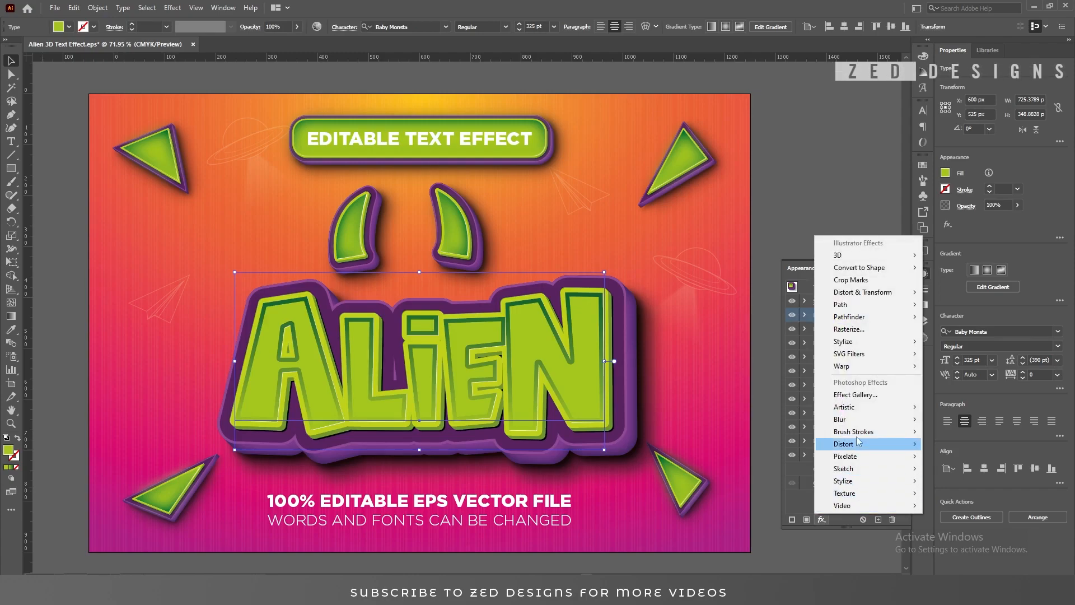
pyautogui.moveTo(876, 418)
pyautogui.click(946, 419)
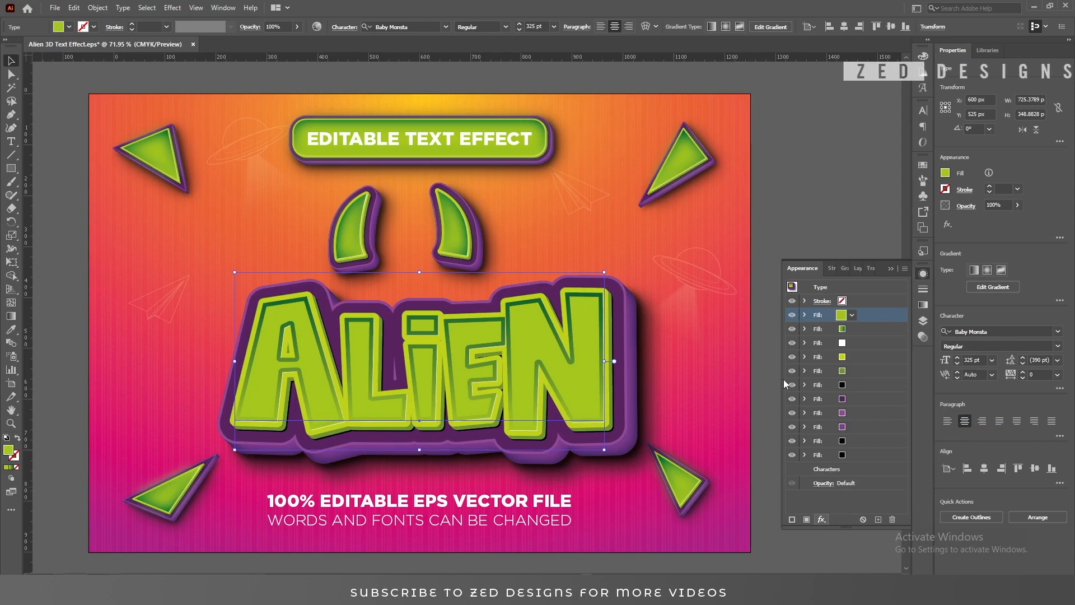
pyautogui.write('60')
pyautogui.moveTo(908, 253); pyautogui.dragTo(885, 254)
pyautogui.write('50')
pyautogui.press('Tab')
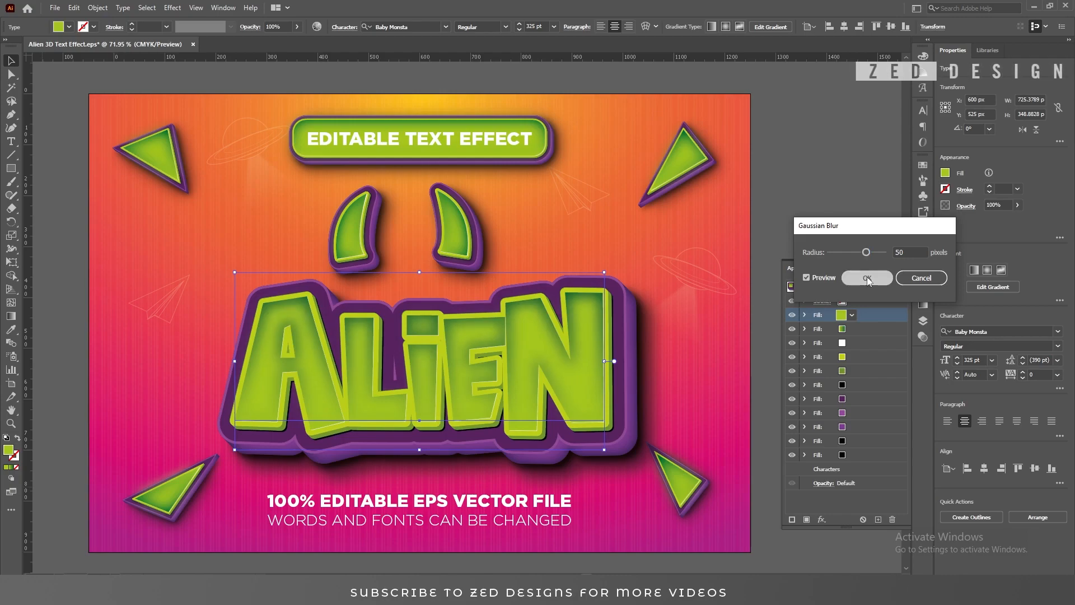
pyautogui.click(867, 278)
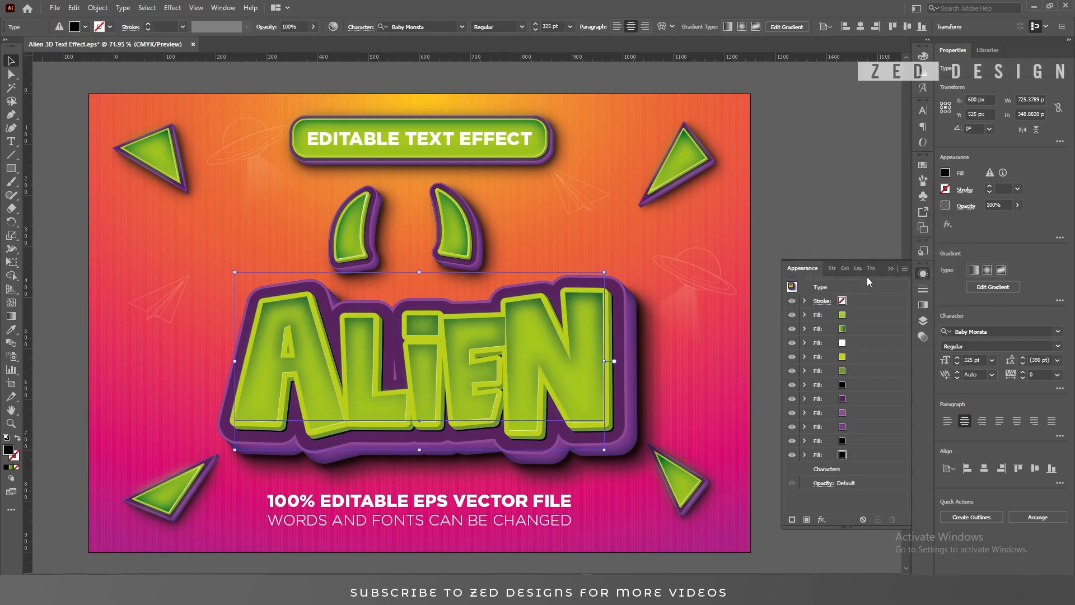
# Step: Duplicate the blurred top green fill and remove the Gaussian Blur effect from the upper copy
pyautogui.click(859, 314)
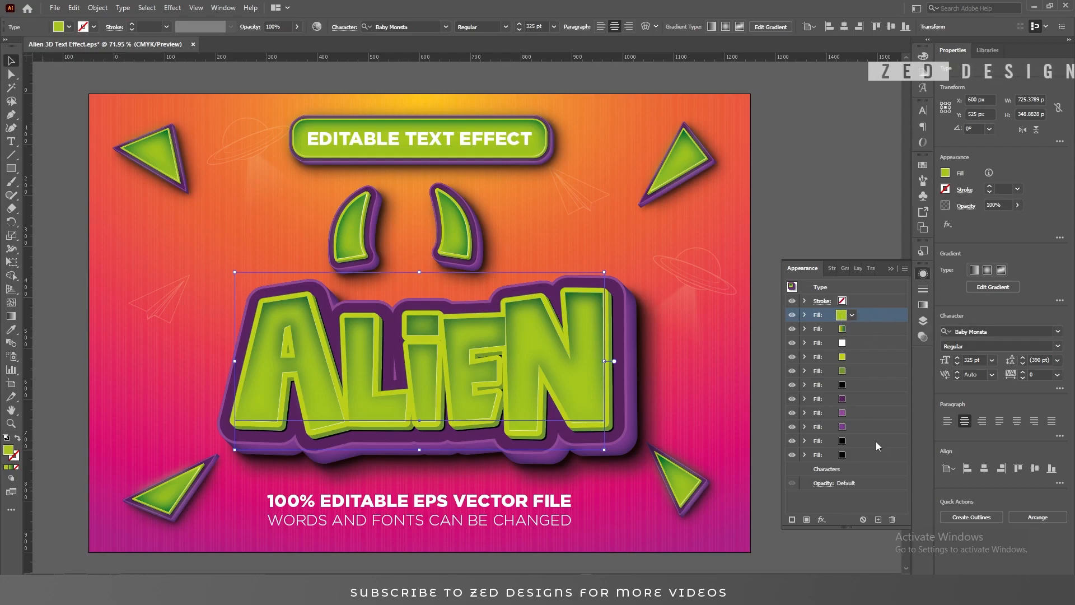
pyautogui.click(878, 520)
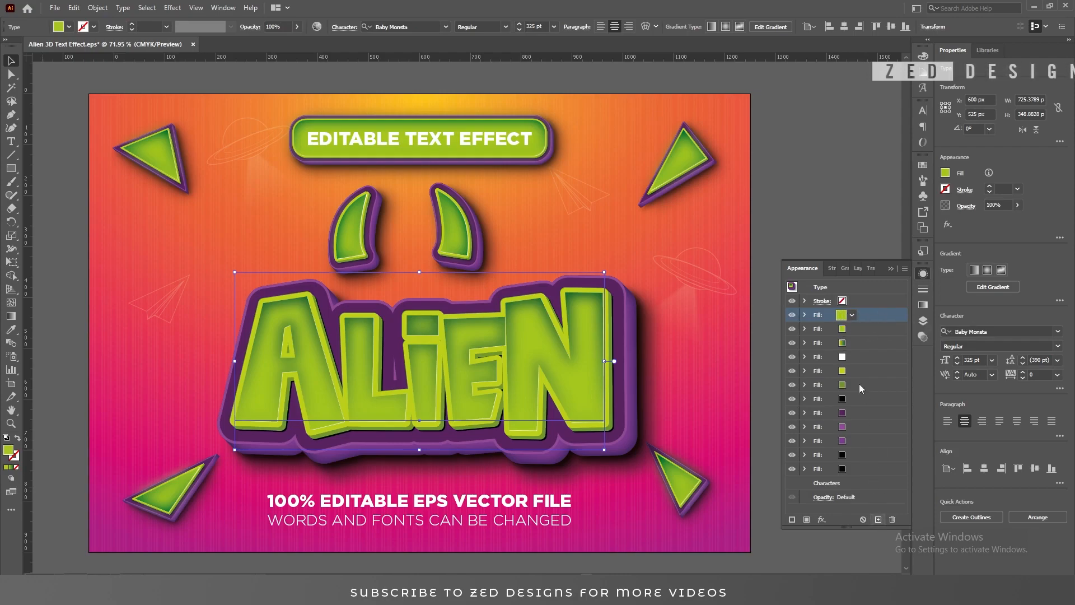
pyautogui.click(805, 314)
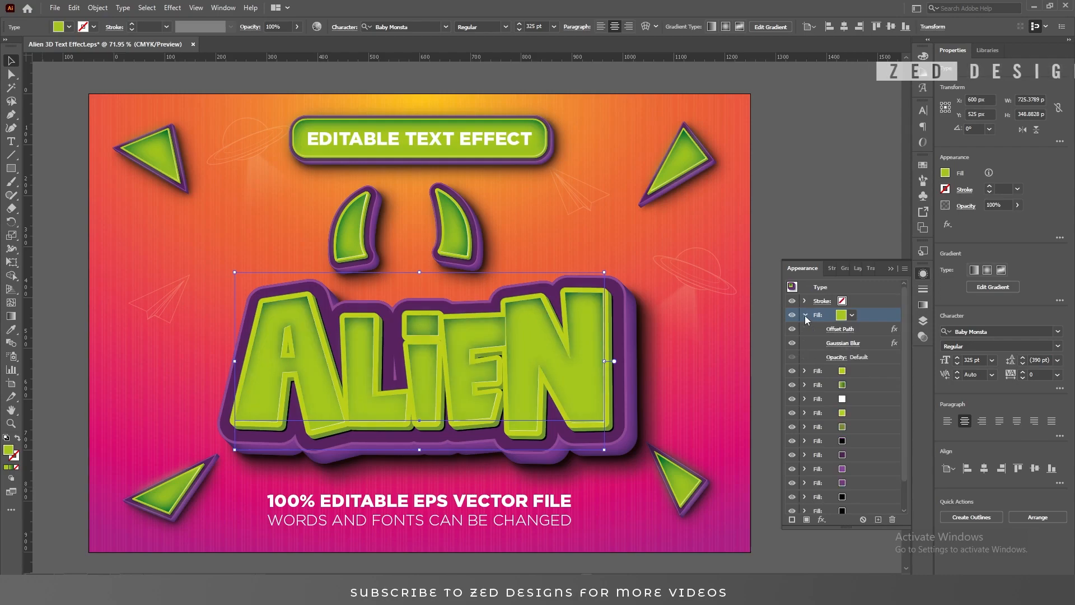
pyautogui.click(866, 342)
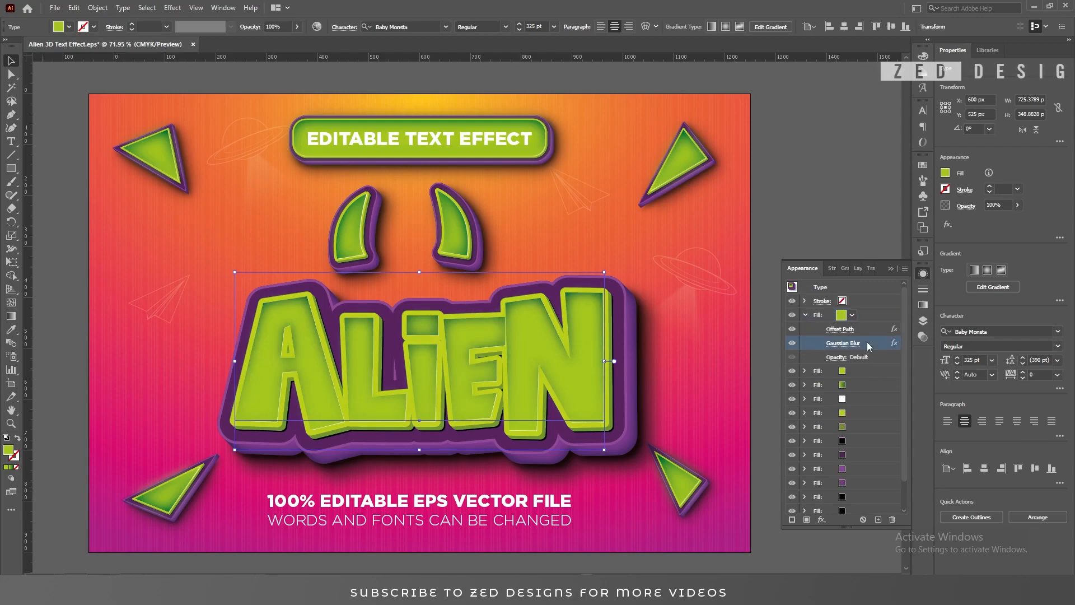
pyautogui.click(893, 520)
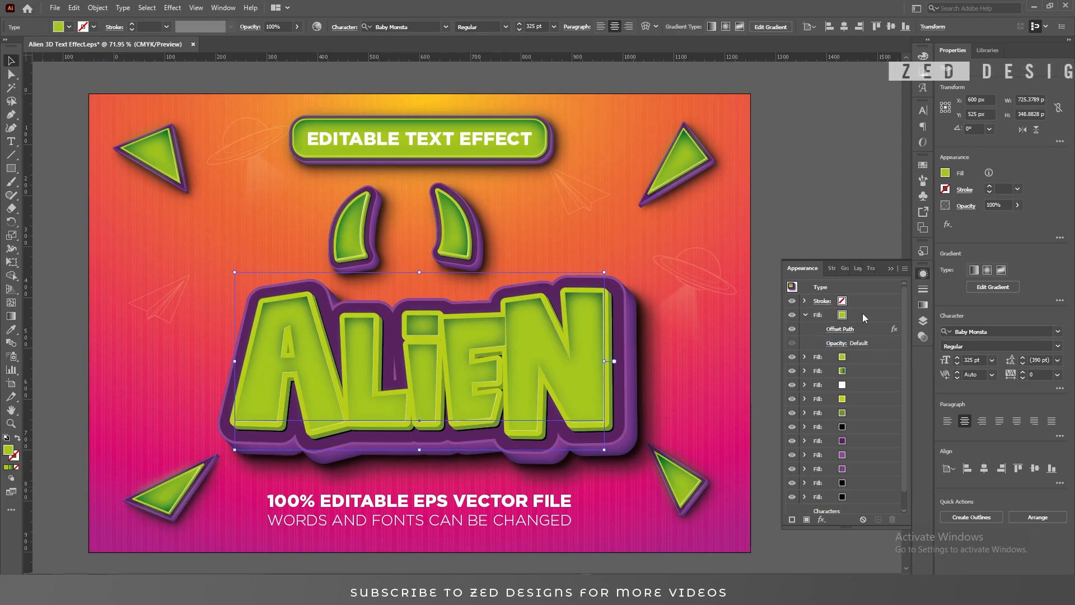
# Step: Fill the top copy with the horizontal black line pattern and blend it using Color Dodge at 5% opacity
pyautogui.click(852, 317)
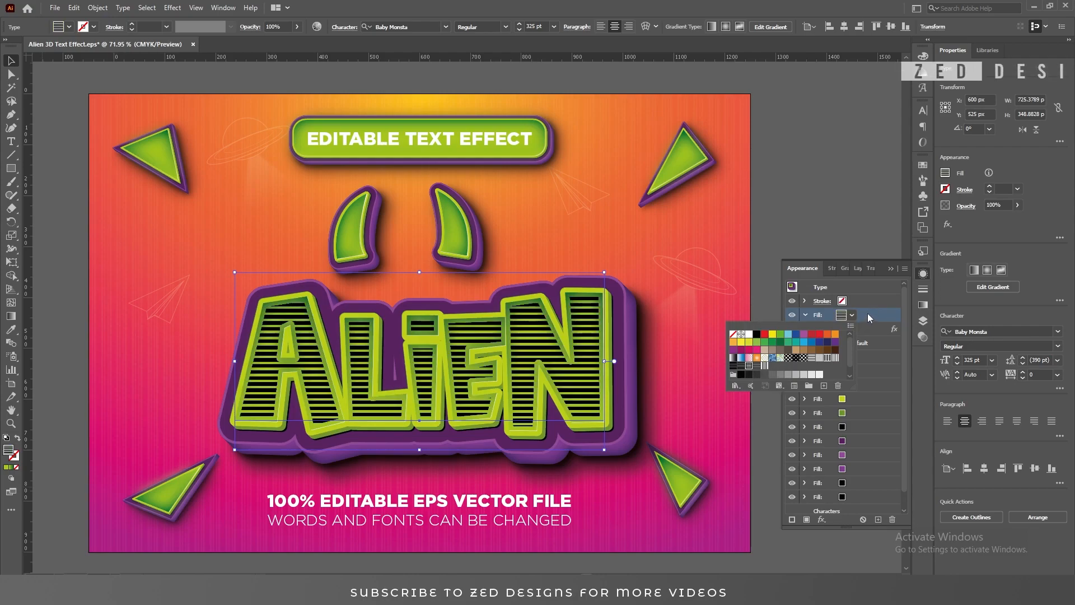
pyautogui.click(868, 315)
pyautogui.click(835, 343)
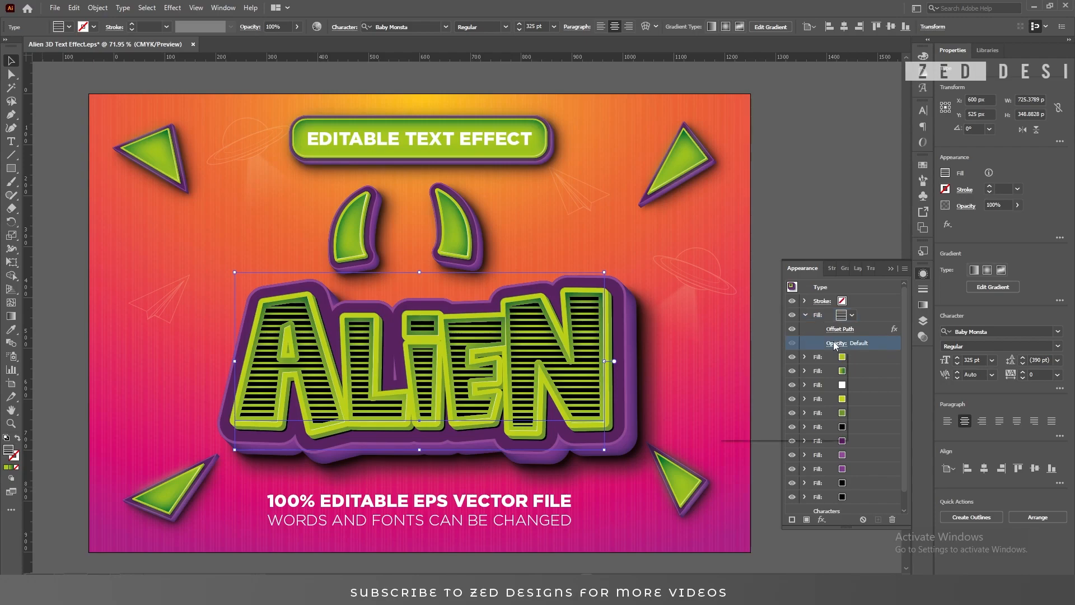
pyautogui.click(756, 364)
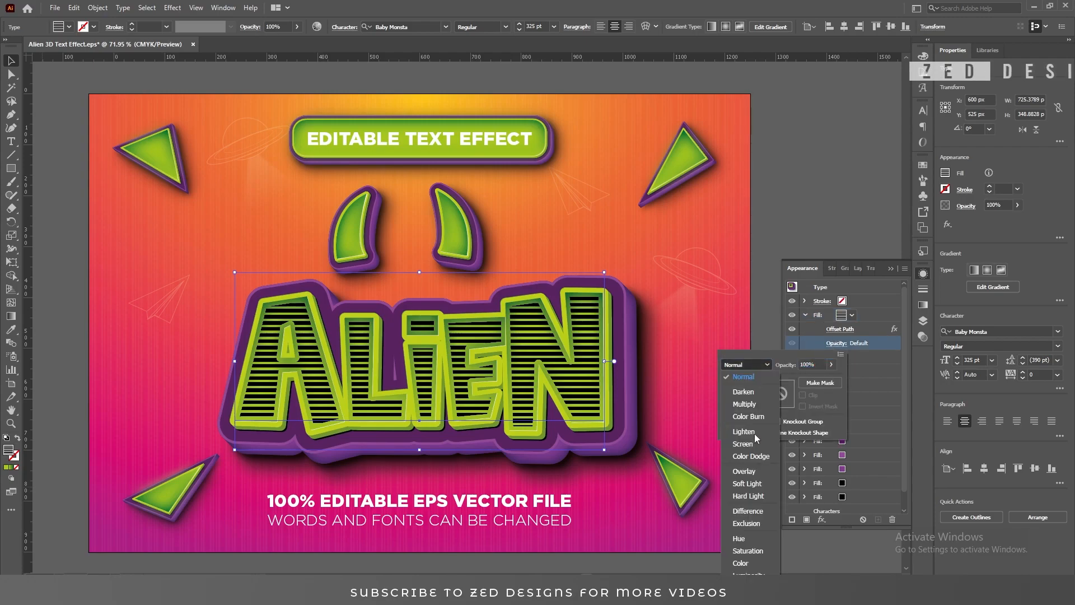
pyautogui.click(791, 398)
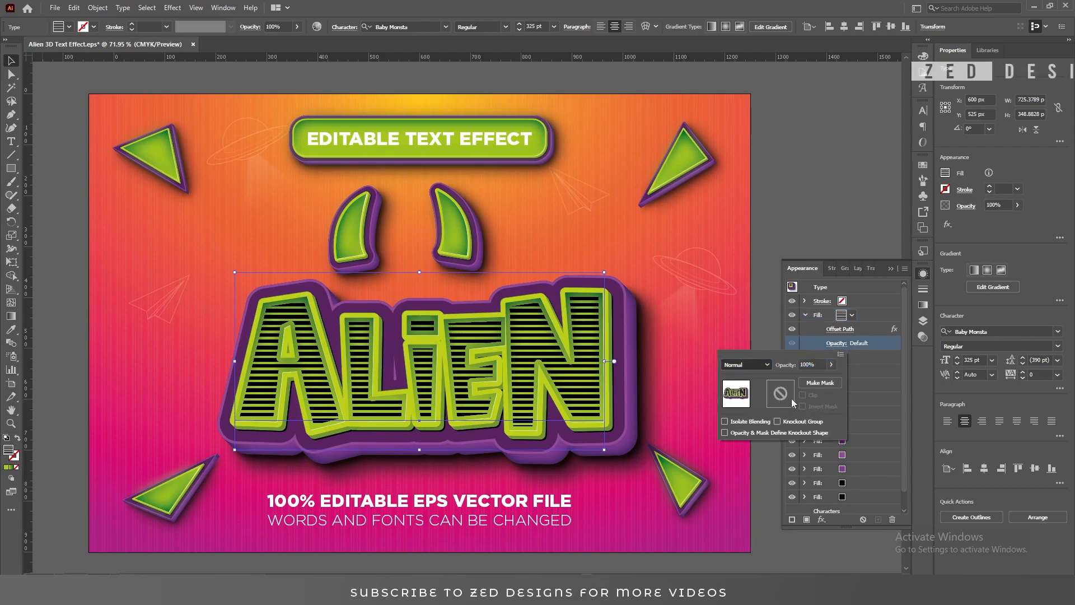
pyautogui.click(807, 365)
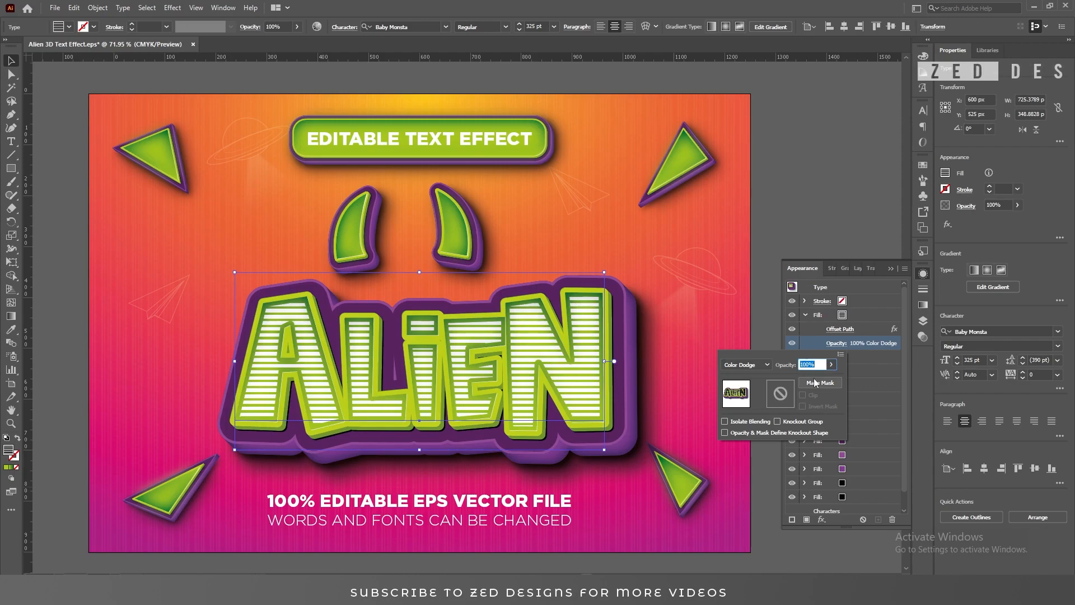
pyautogui.write('5')
pyautogui.press('Tab')
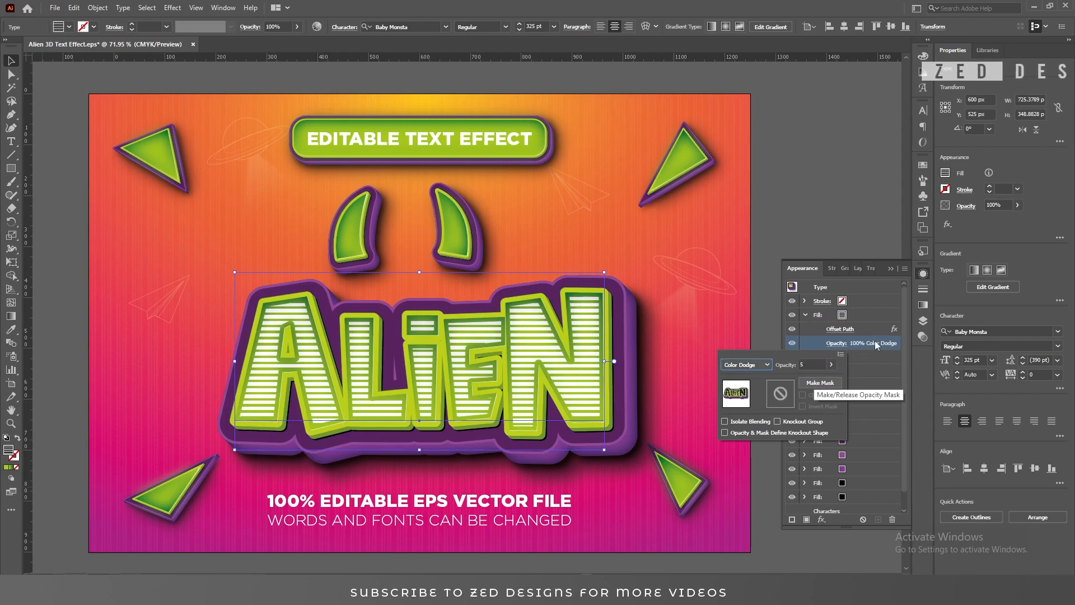
pyautogui.click(869, 317)
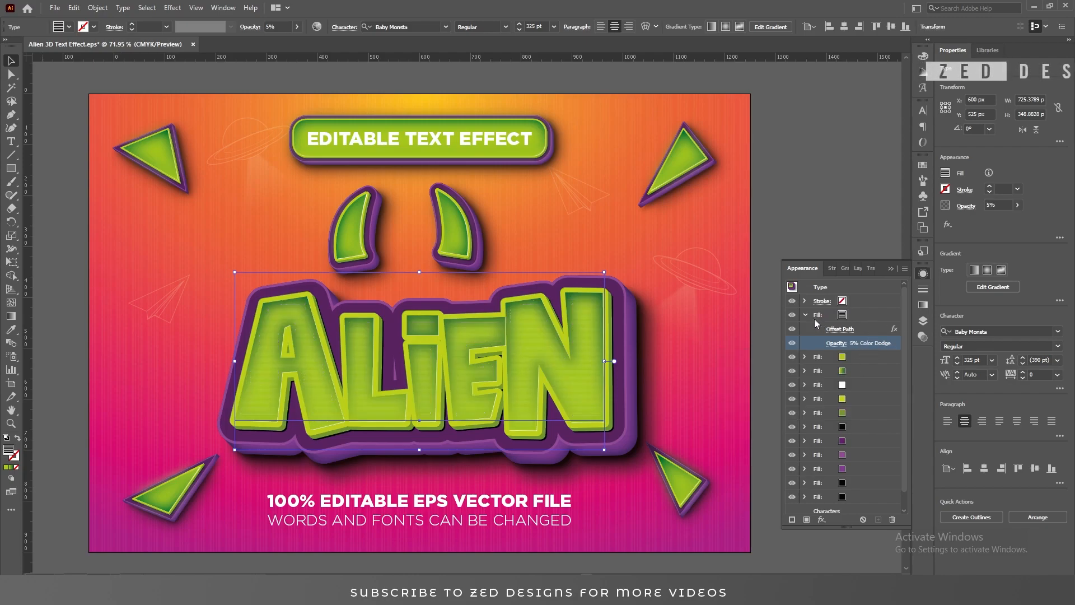
pyautogui.click(805, 315)
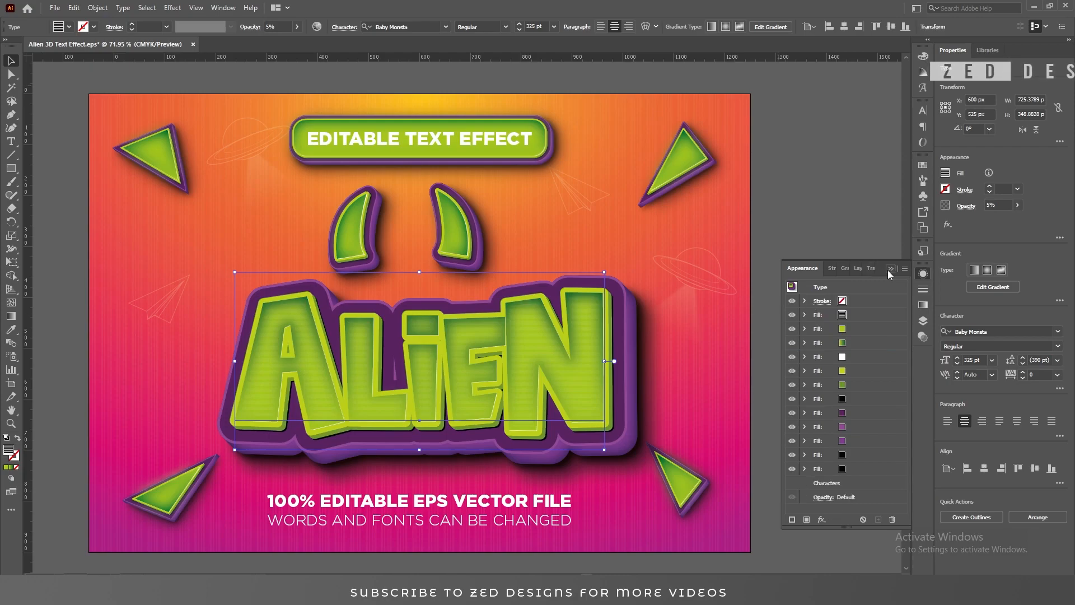
# Step: Deselect the ALiEN text and inspect the finished effect up close without the appearance settings
pyautogui.click(888, 270)
pyautogui.click(811, 304)
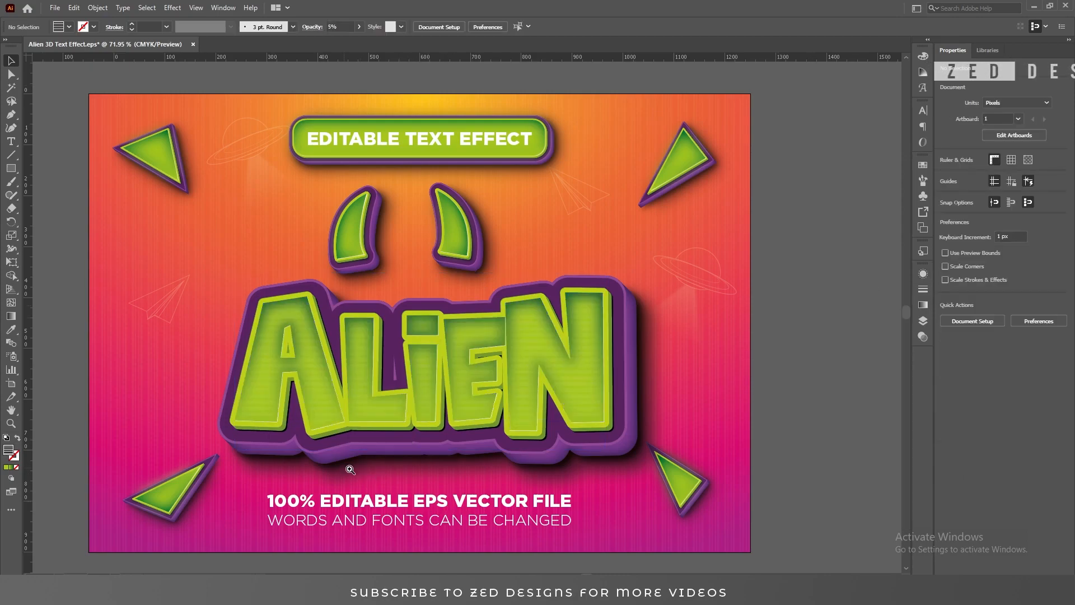
pyautogui.click(350, 469)
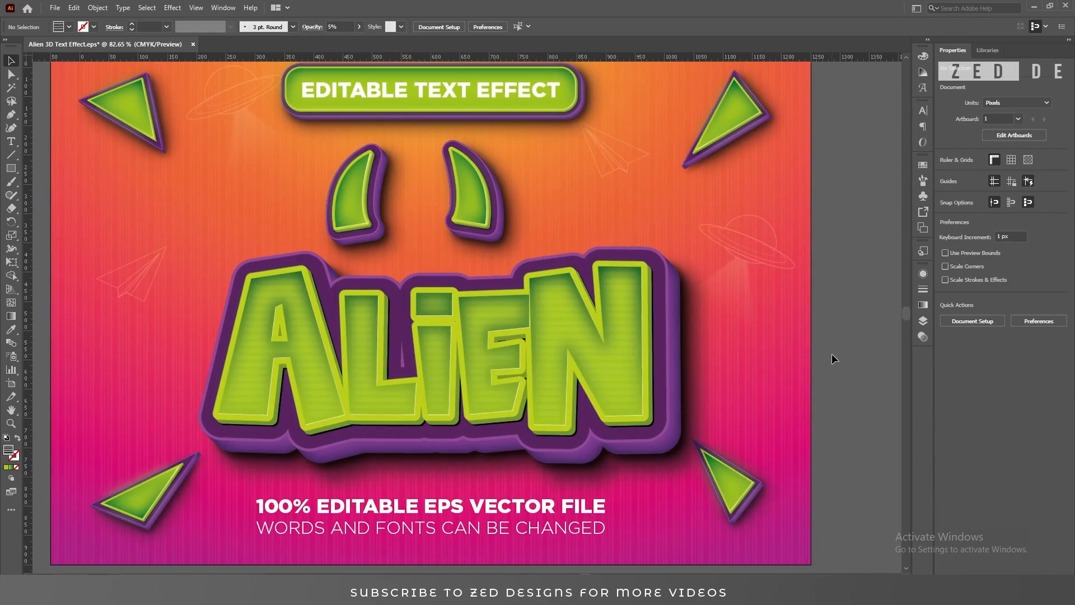